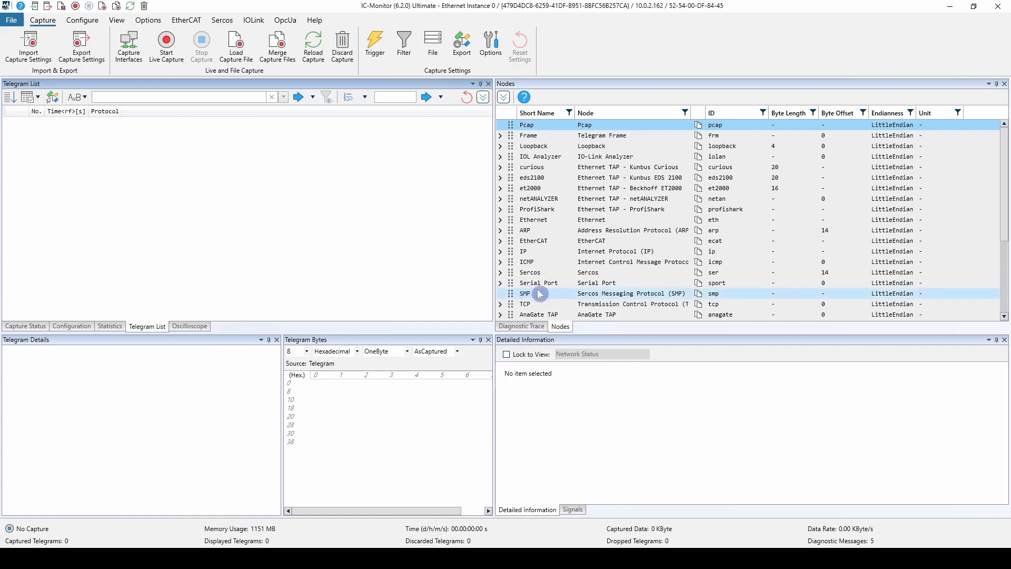
Step: Examine the IP node's header fields and its Flags sub-nodes in the node tree, and collapse the IP node again
right_click(565, 223)
key("Escape")
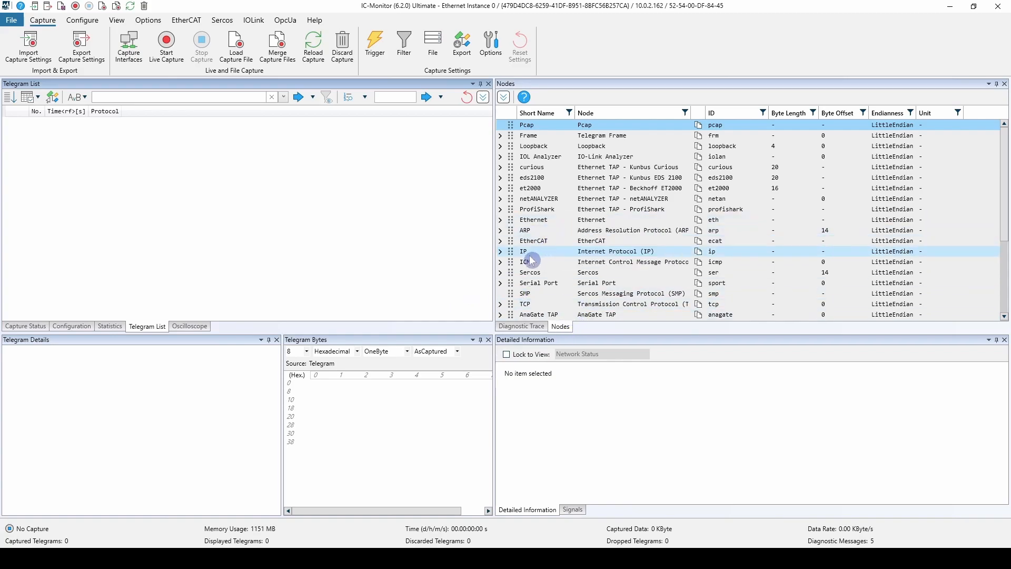
left_click(501, 252)
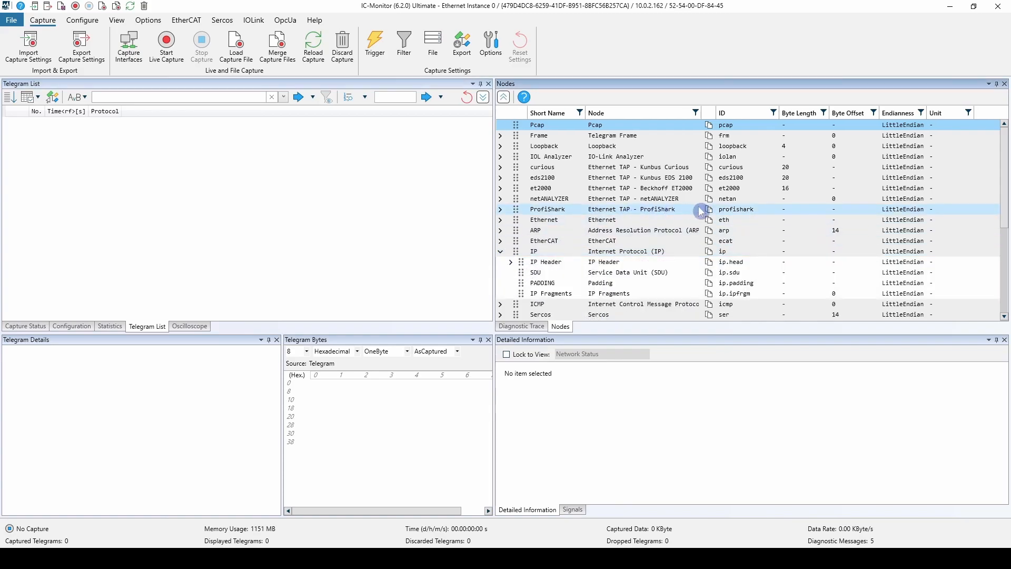
scroll(705, 228, "down", 1)
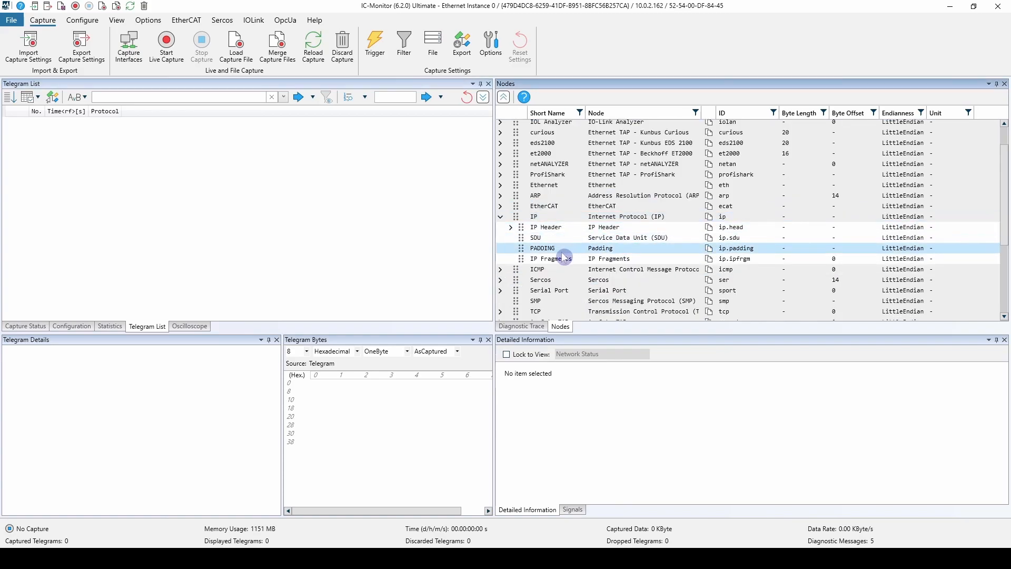
left_click(511, 227)
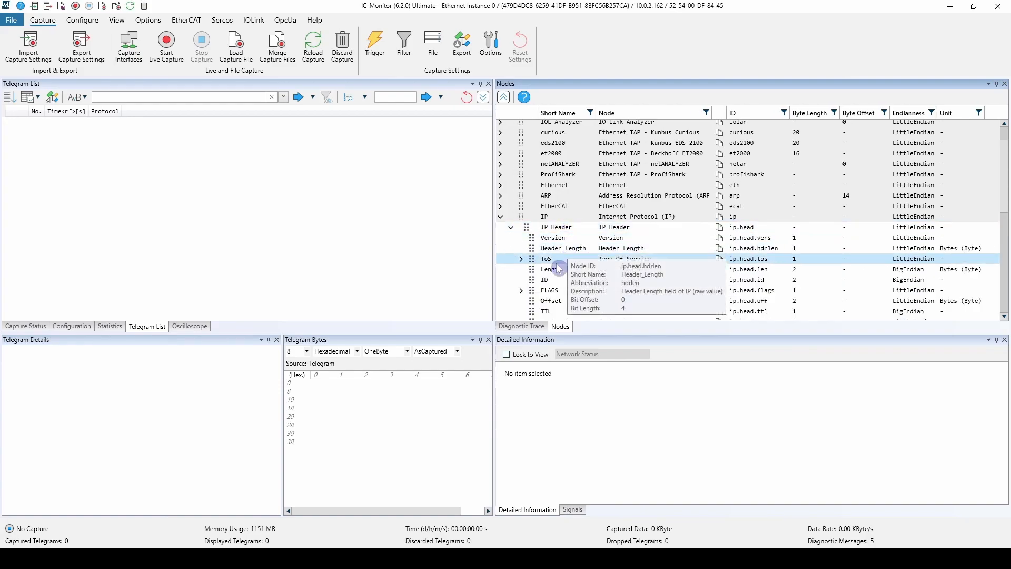
left_click(521, 290)
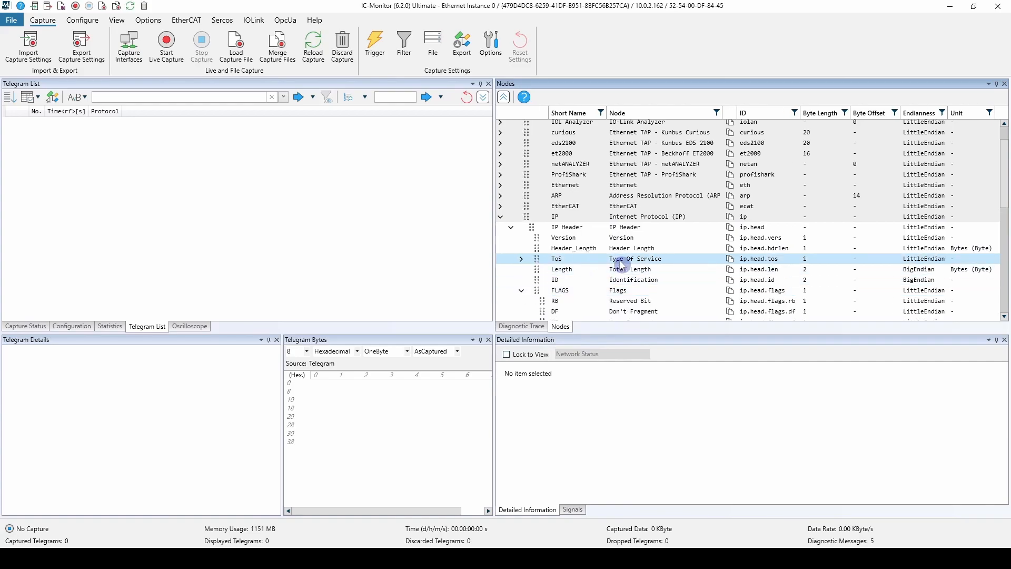
scroll(632, 264, "down", 1)
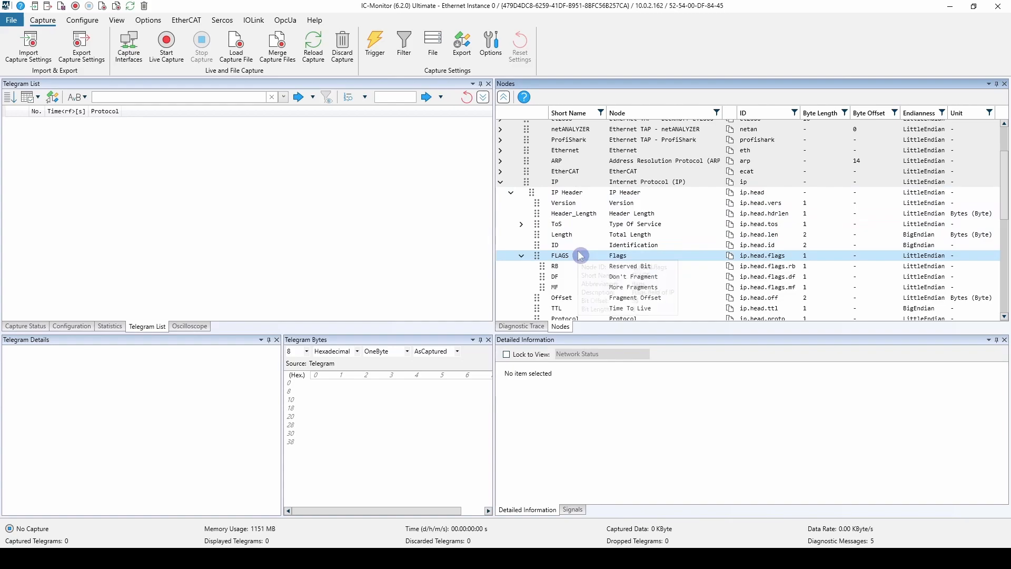
mouse_move(581, 257)
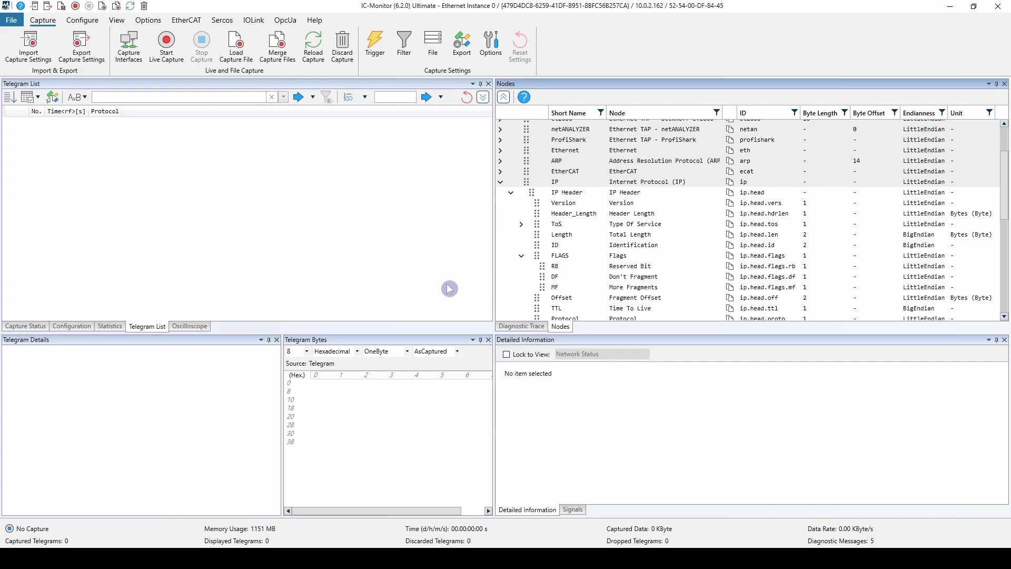
left_click(502, 183)
scroll(623, 243, "up", 3)
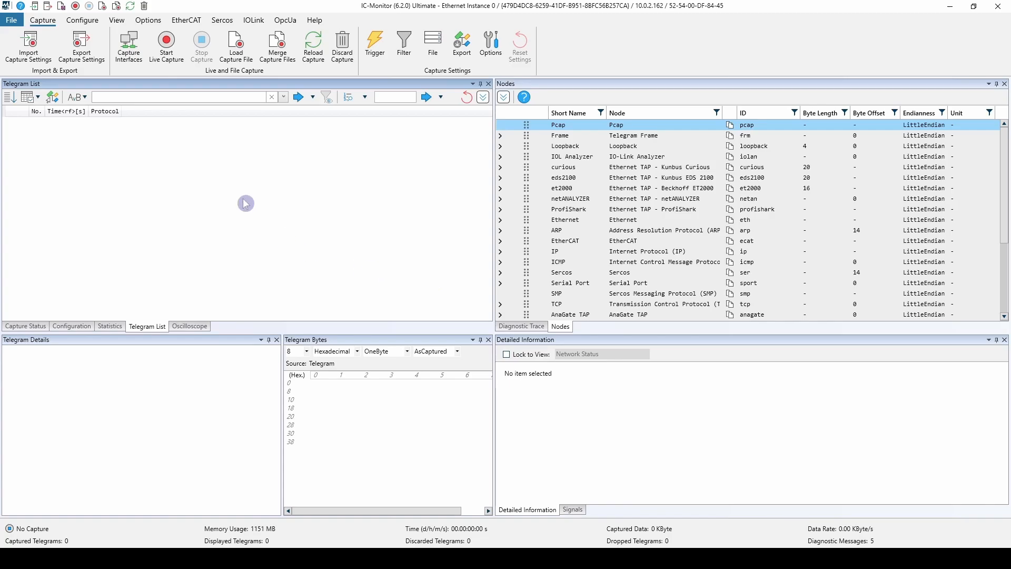
Step: Open the configuration dialog for generic nodes
left_click(82, 22)
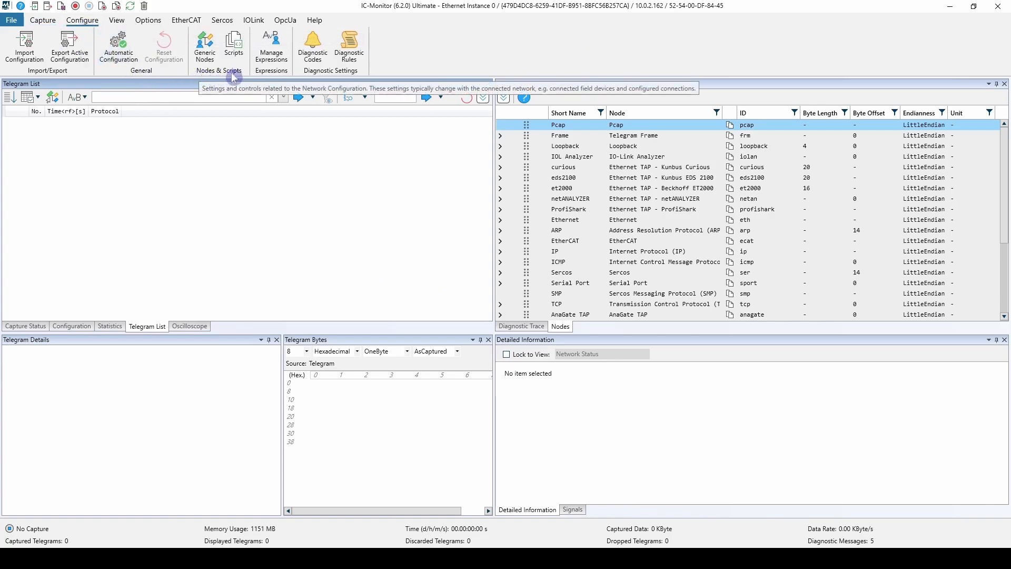
left_click(205, 46)
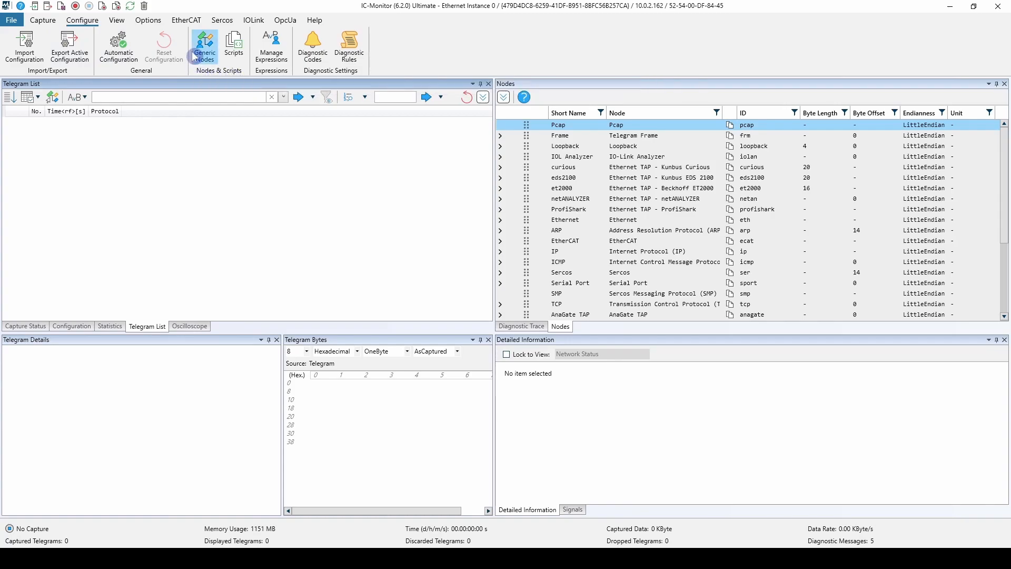
left_click_drag(360, 83, 369, 84)
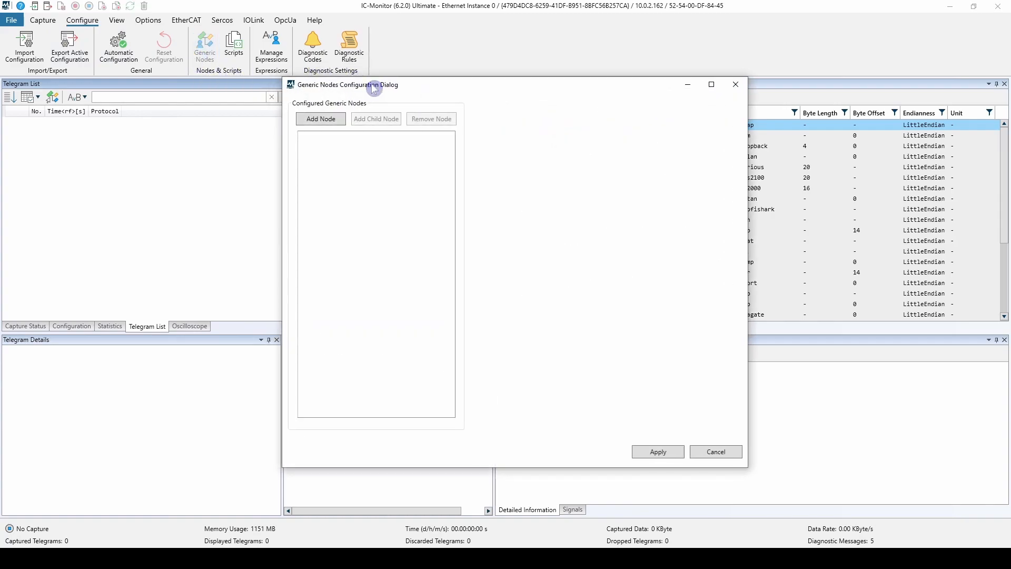
Step: Add two top-level generic nodes and two child nodes under the first one
left_click(319, 126)
left_click(319, 135)
left_click(371, 121)
left_click(304, 136)
Step: Add three sub-nodes under the first child node of Node 1 and select the third one
left_click(329, 144)
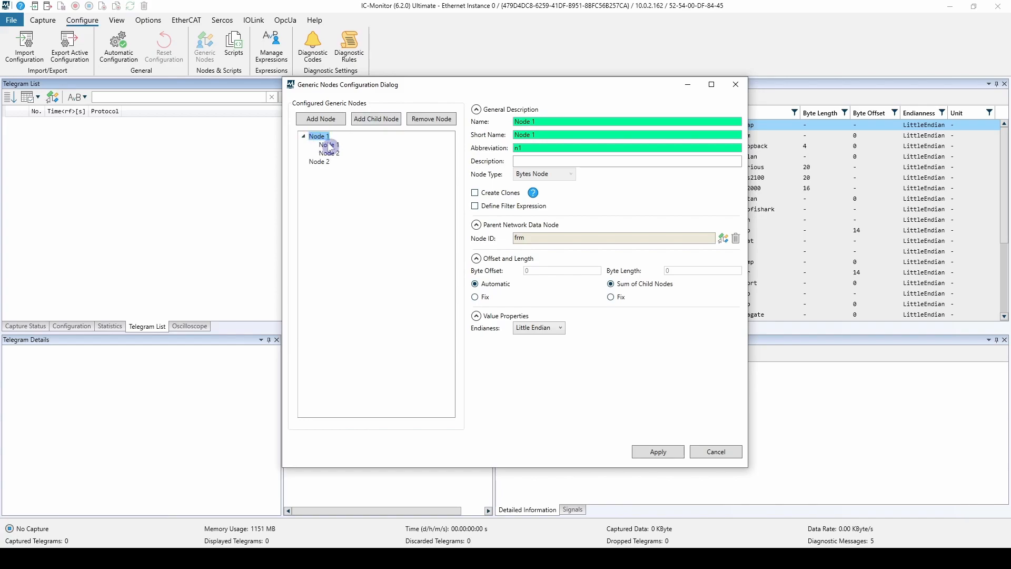
left_click(367, 120)
left_click(367, 120)
left_click(366, 120)
left_click(313, 144)
left_click(339, 168)
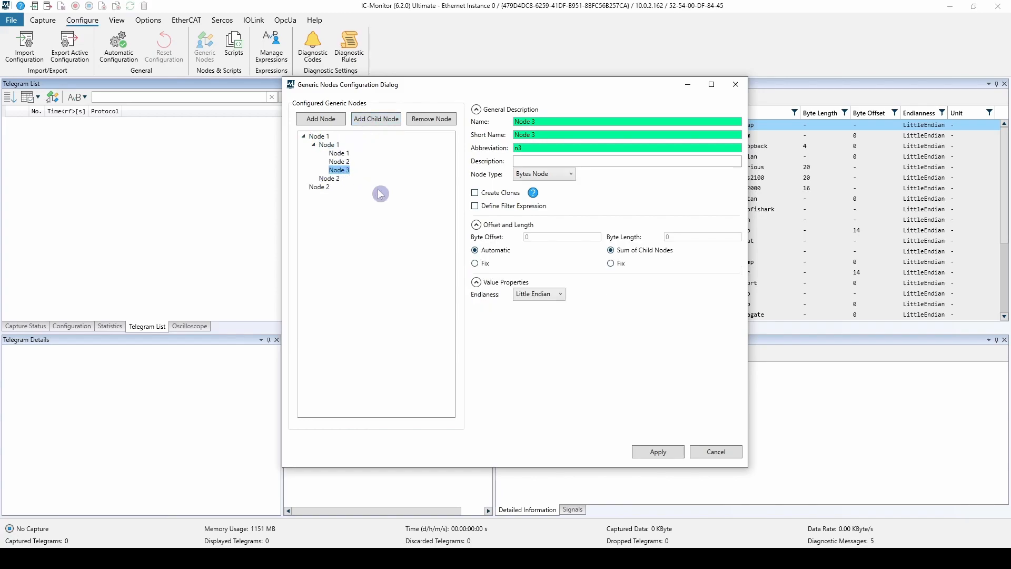
Step: Remove the first child node with its sub-nodes, and all remaining generic nodes
left_click(333, 148)
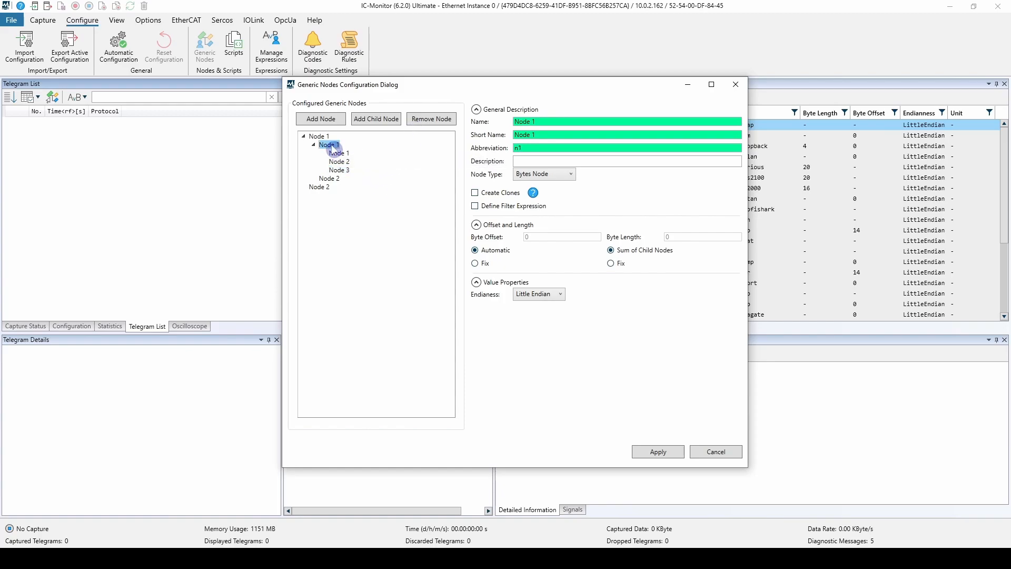
left_click(426, 128)
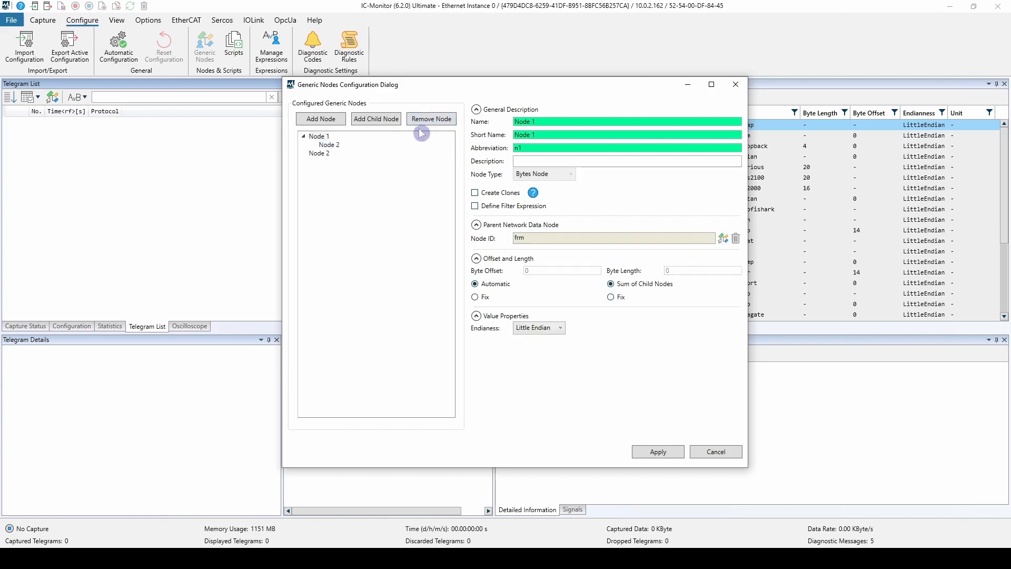
left_click(303, 143)
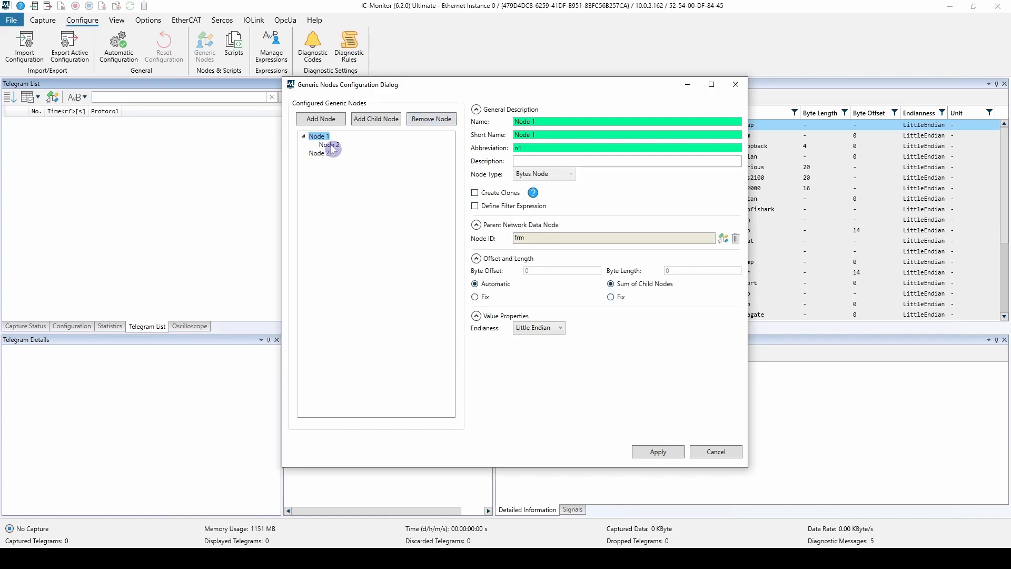
left_click(331, 146)
left_click(319, 136)
left_click(435, 120)
left_click(395, 140)
left_click(440, 124)
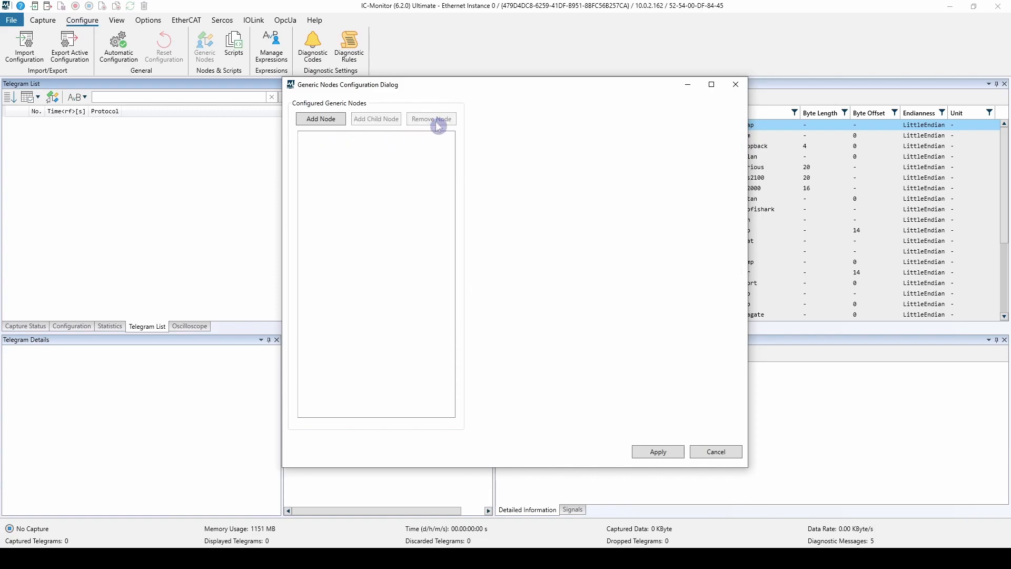
Step: Add one new top-level generic node and select it to show its general description
left_click(319, 121)
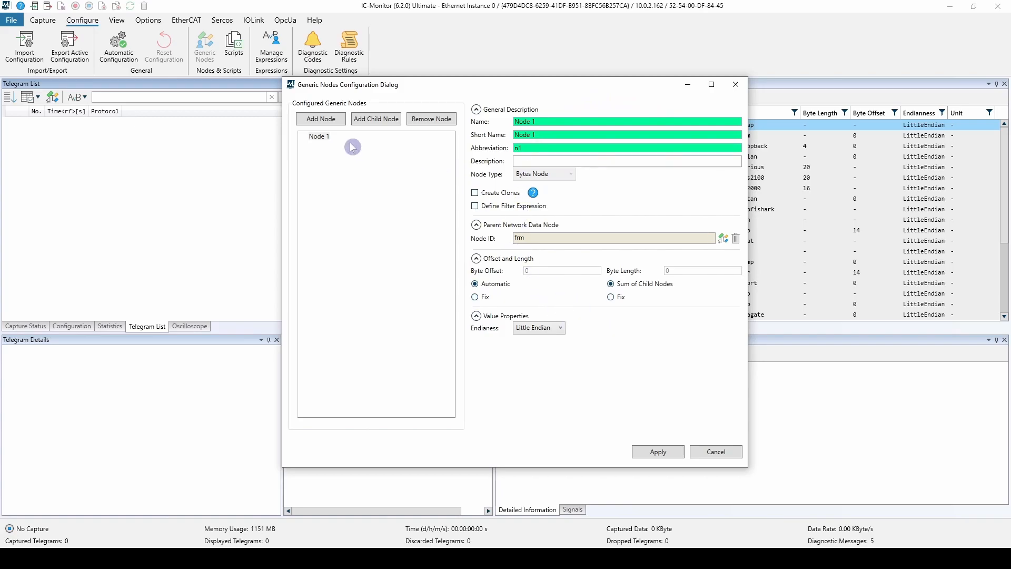
left_click(319, 139)
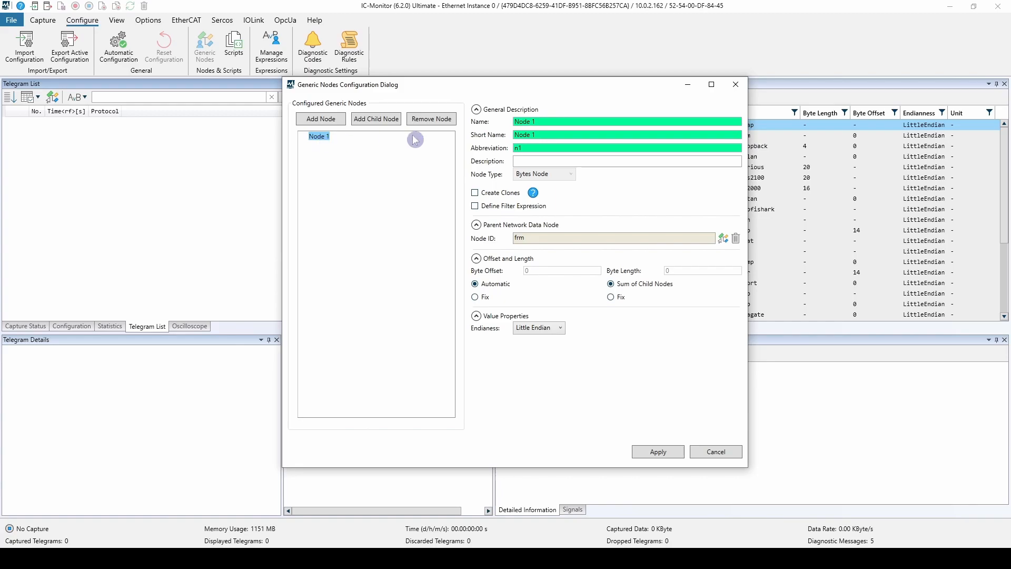
left_click(477, 110)
left_click(477, 112)
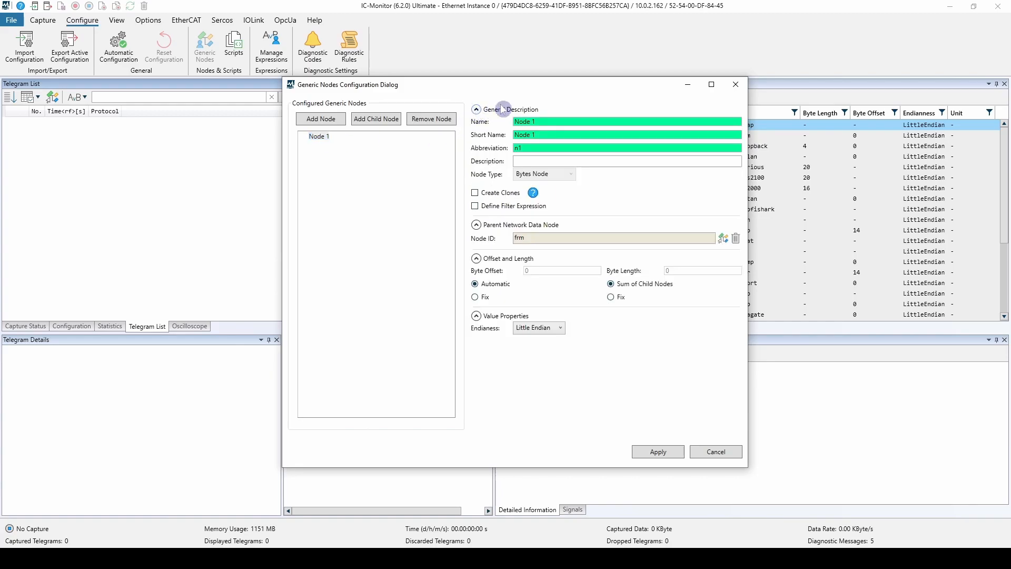
Step: Try the abbreviation n1As% for Node 1, and restore it to n1
left_click(562, 108)
left_click(562, 108)
left_click(578, 122)
left_click(577, 135)
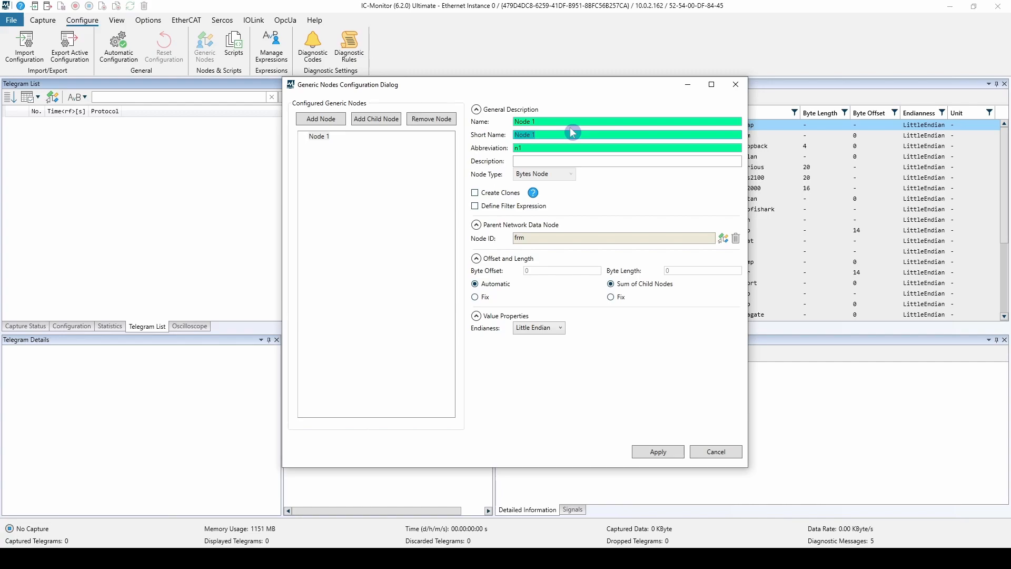
left_click(561, 146)
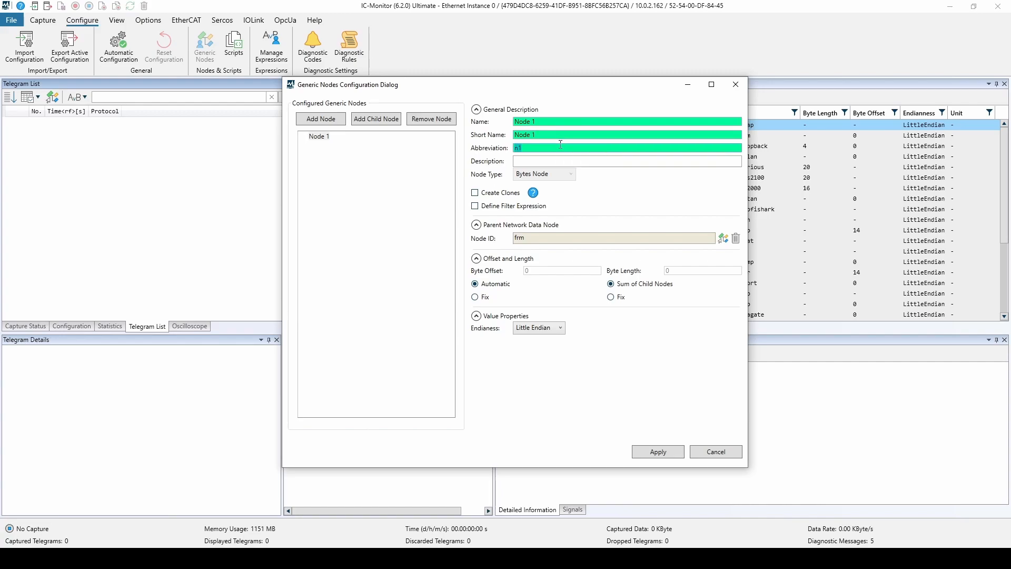
left_click(561, 145)
key("BackSpace")
type("As%")
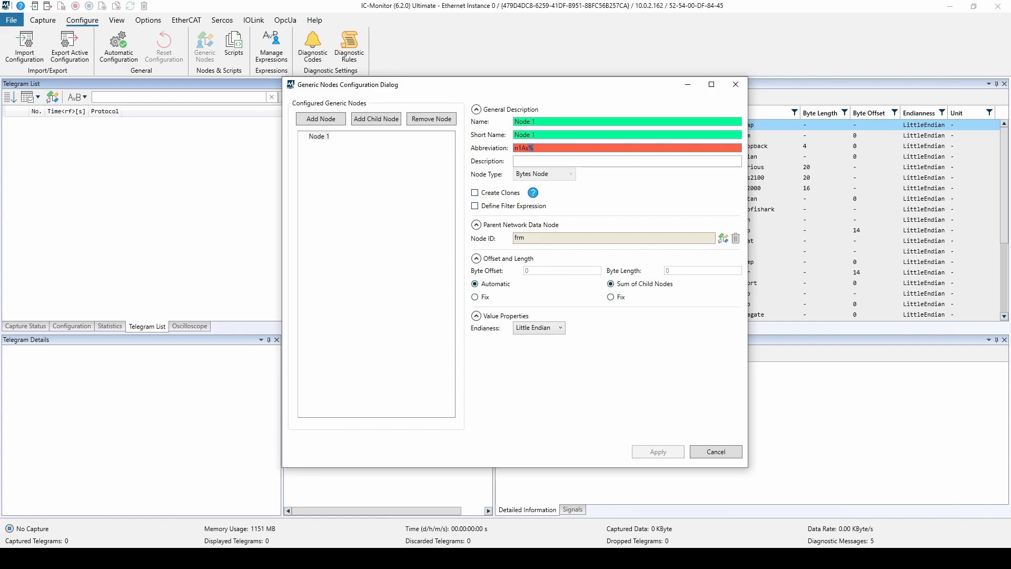
key("BackSpace")
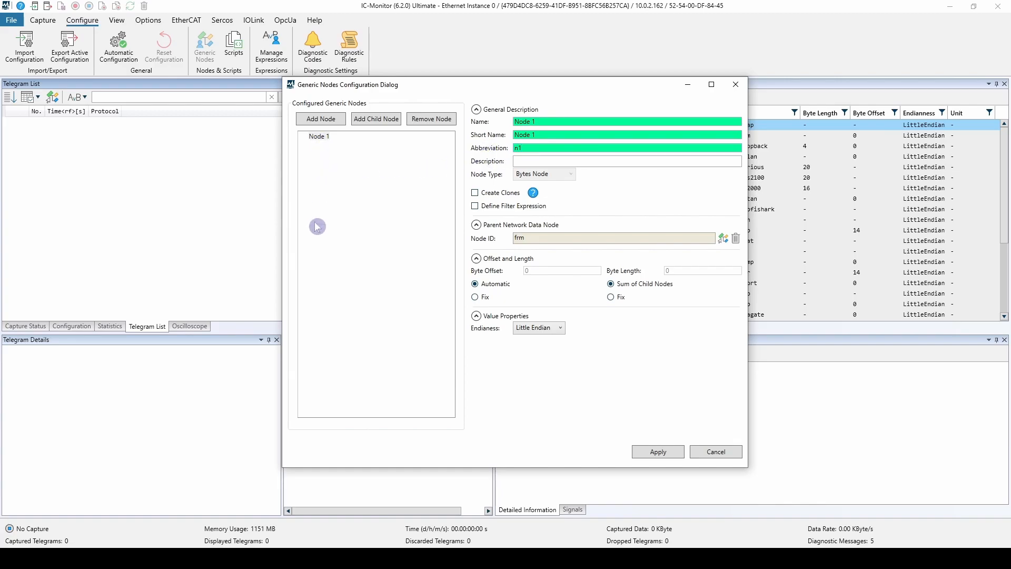
Step: Add two more top-level generic nodes, view their properties and remove both of them
left_click(325, 119)
left_click(324, 119)
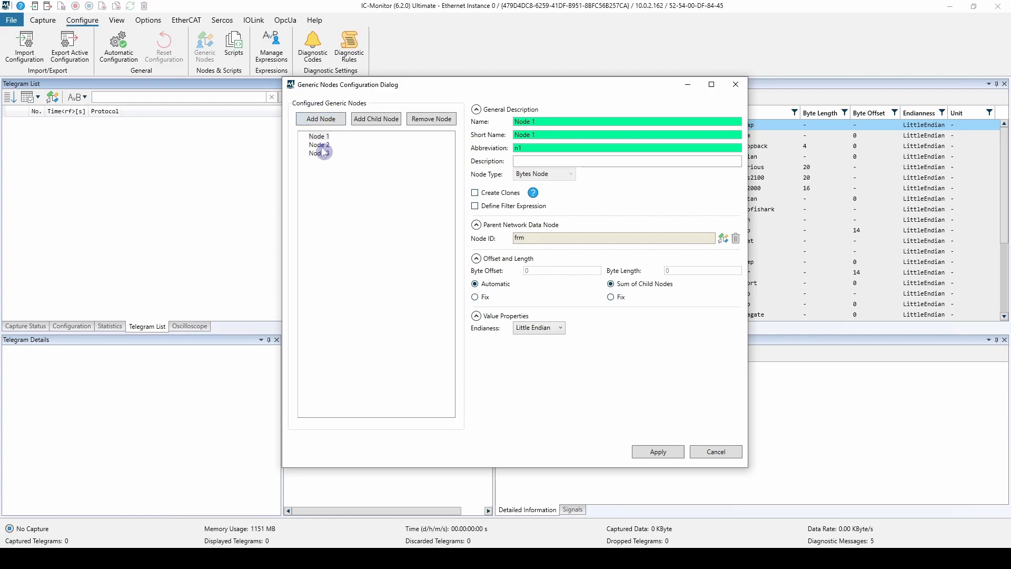
left_click(322, 146)
left_click(322, 153)
left_click(431, 119)
left_click(328, 146)
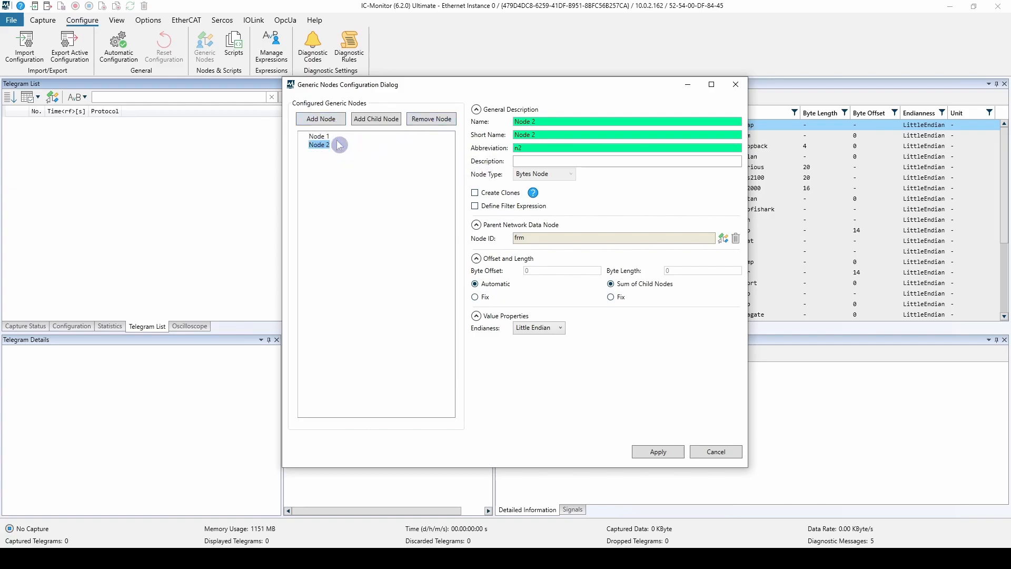
left_click(422, 120)
Step: Add a child node under Node 1, view its properties and remove it
left_click(369, 120)
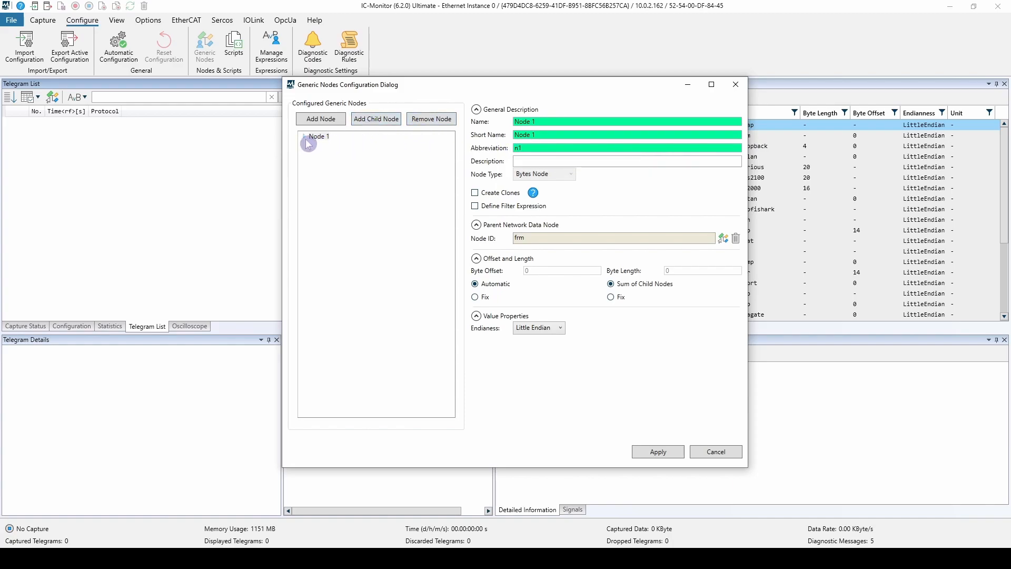
left_click(332, 145)
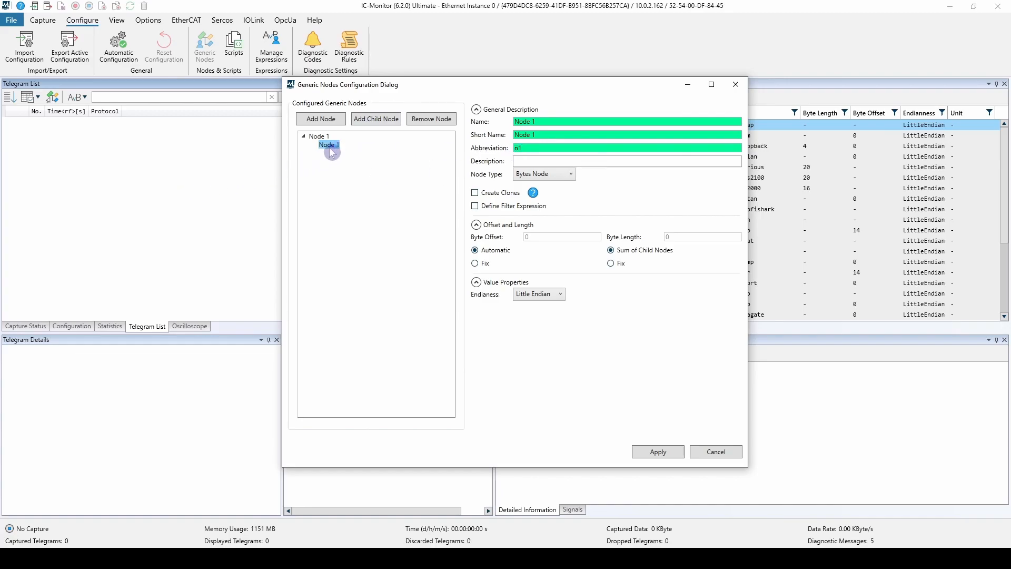
left_click(433, 119)
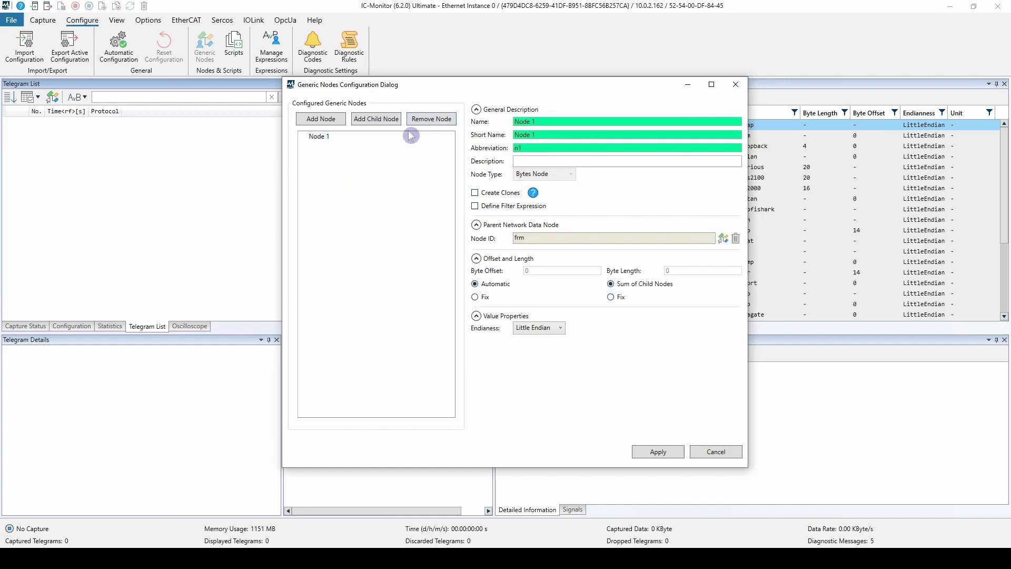
Step: Enable clone creation for Node 1 and view its settings for clone count and start number
double_click(568, 148)
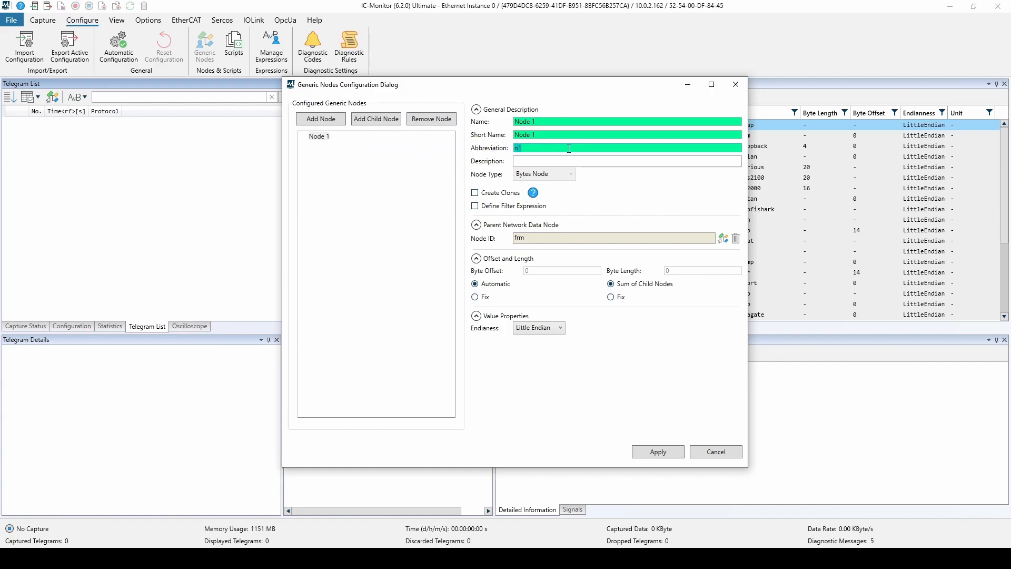
left_click(583, 160)
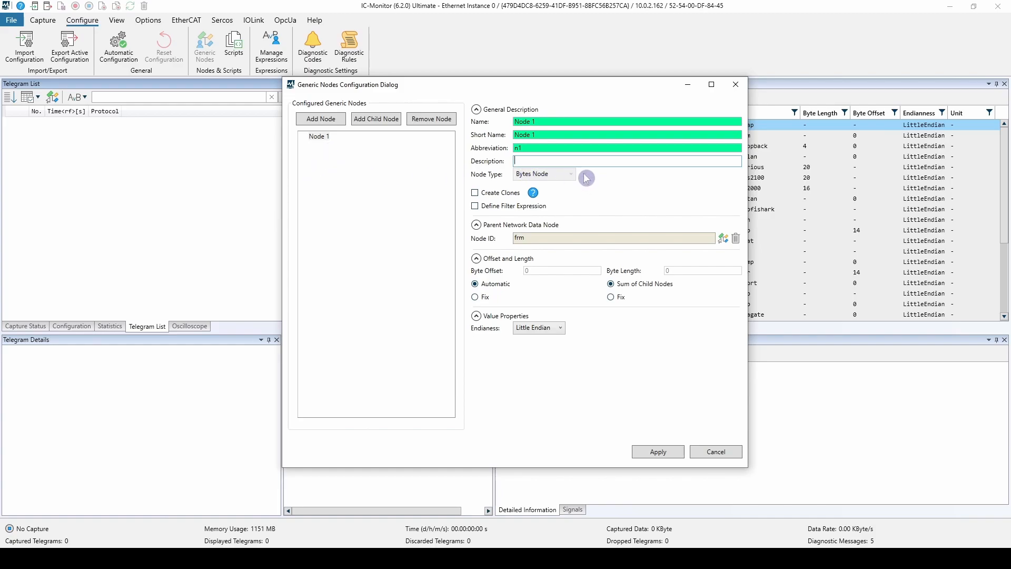
left_click(492, 194)
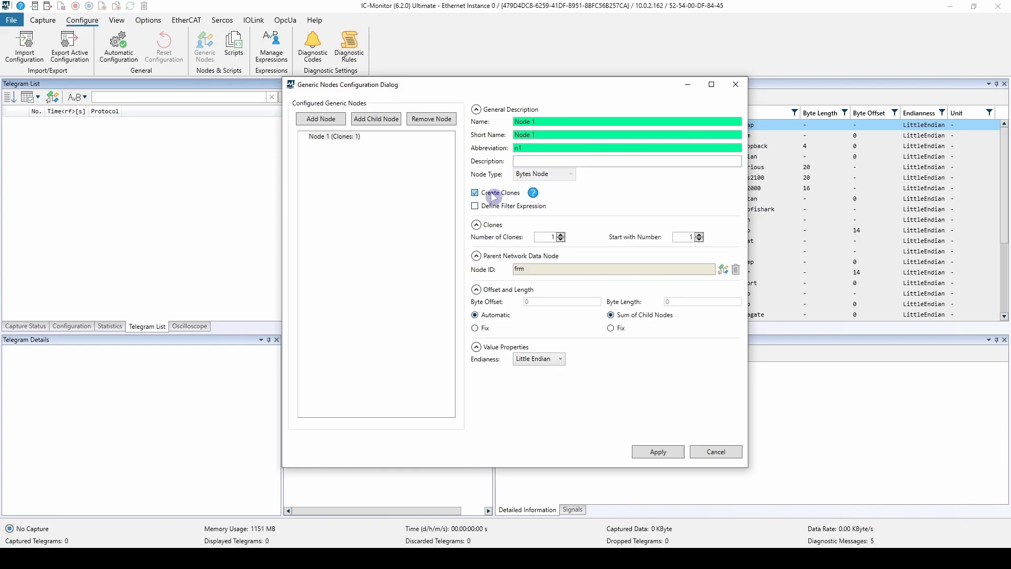
left_click(546, 237)
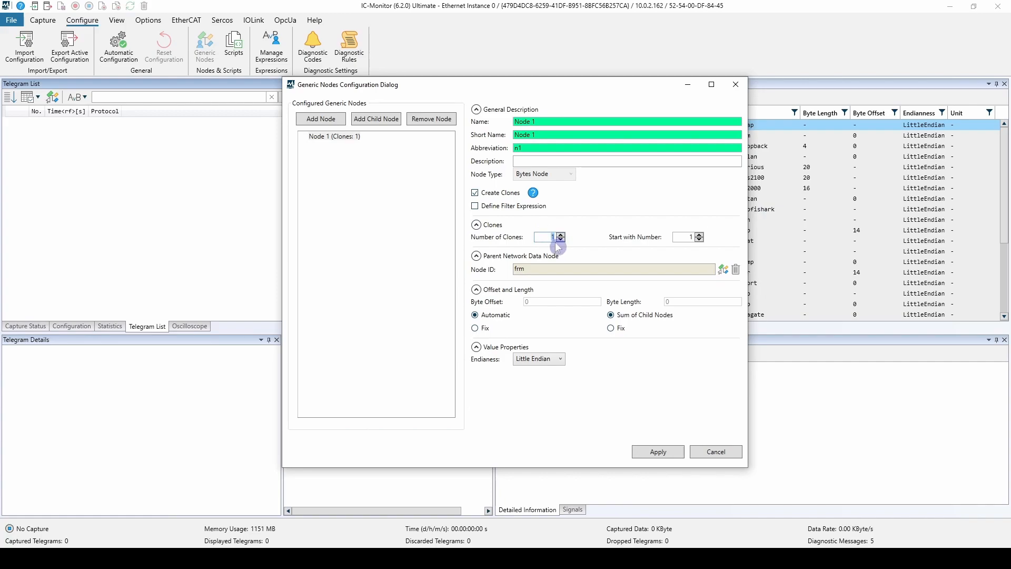
left_click(687, 238)
Step: Append the clone placeholder %i to Node 1's abbreviation so that it reads n1%i
mouse_move(534, 193)
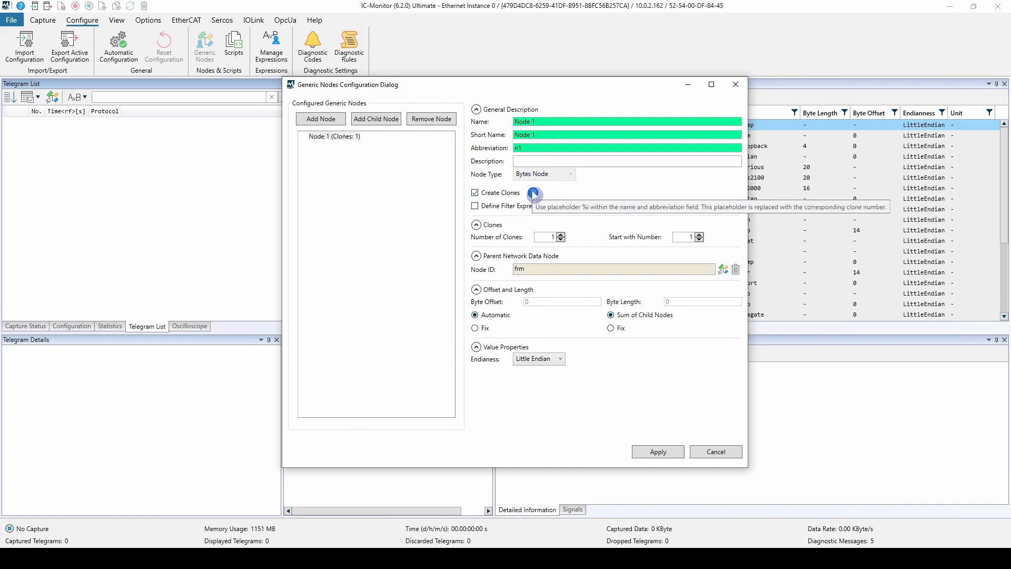
double_click(535, 148)
left_click(535, 148)
type("%i")
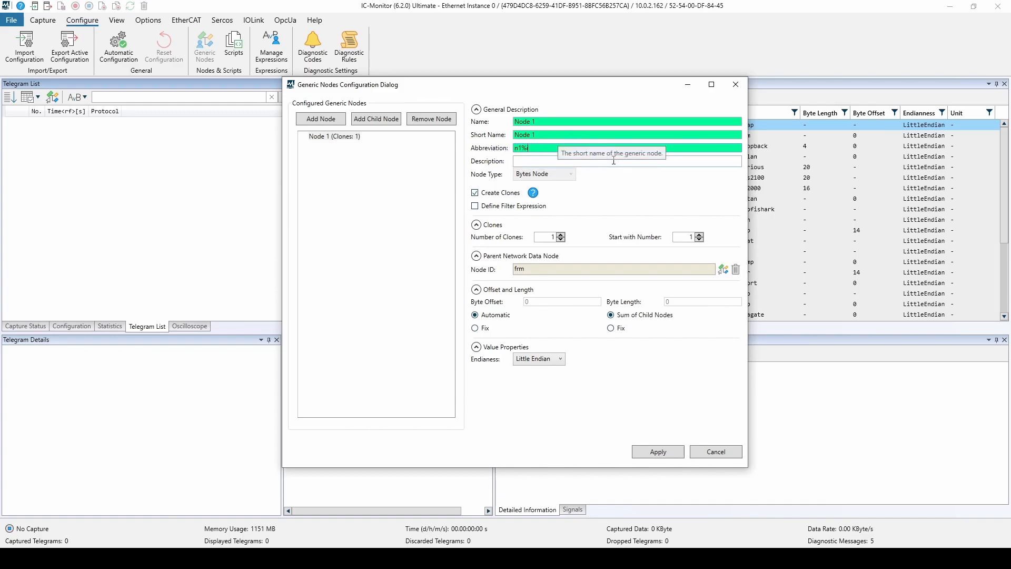
Step: Remove the clone placeholder from Node 1's abbreviation so that it reads n1, and turn off clone creation
key("BackSpace")
key("BackSpace")
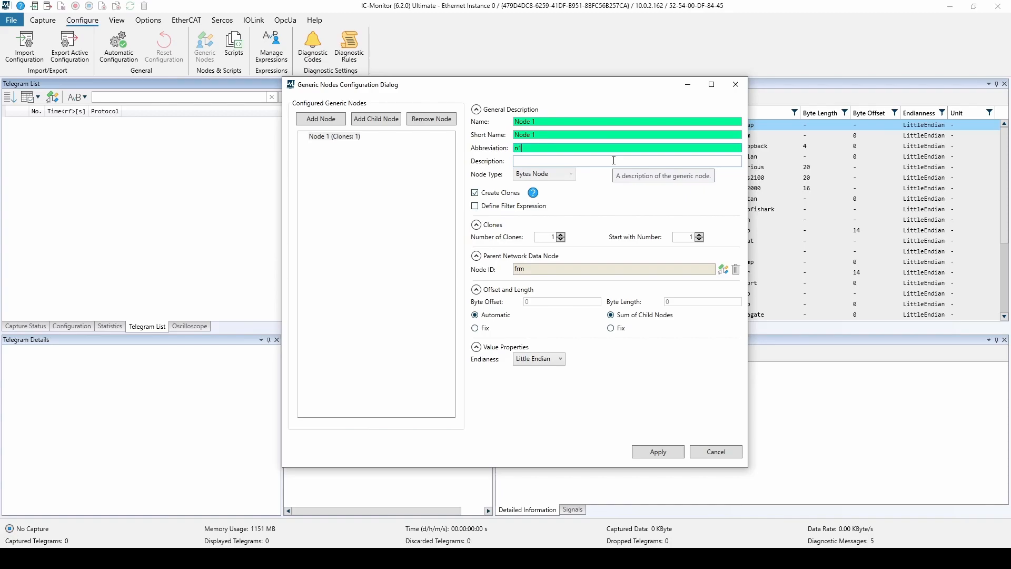
left_click(511, 193)
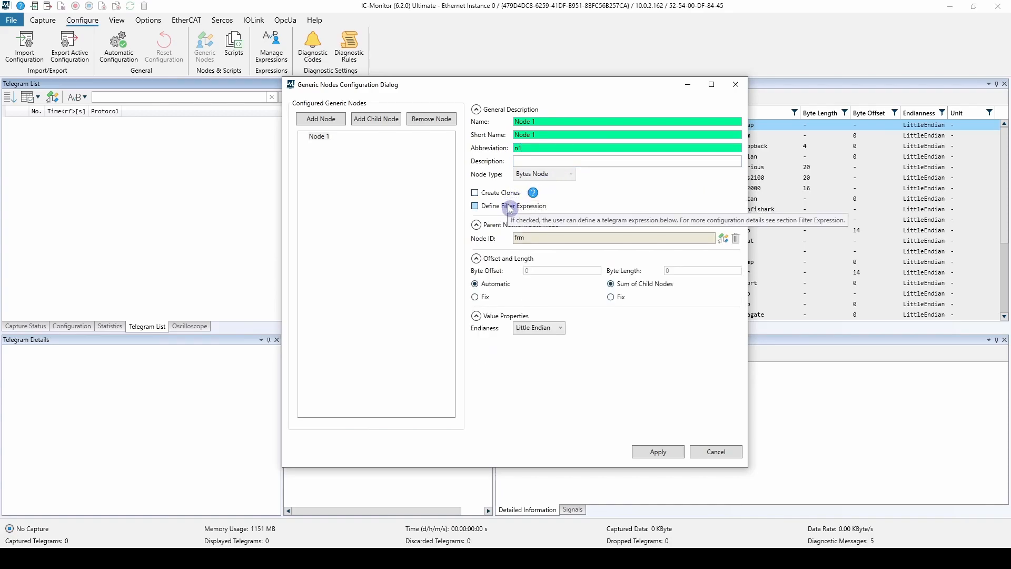
Step: Enable the filter expression option for Node 1 to view its field, and disable it again
left_click(509, 207)
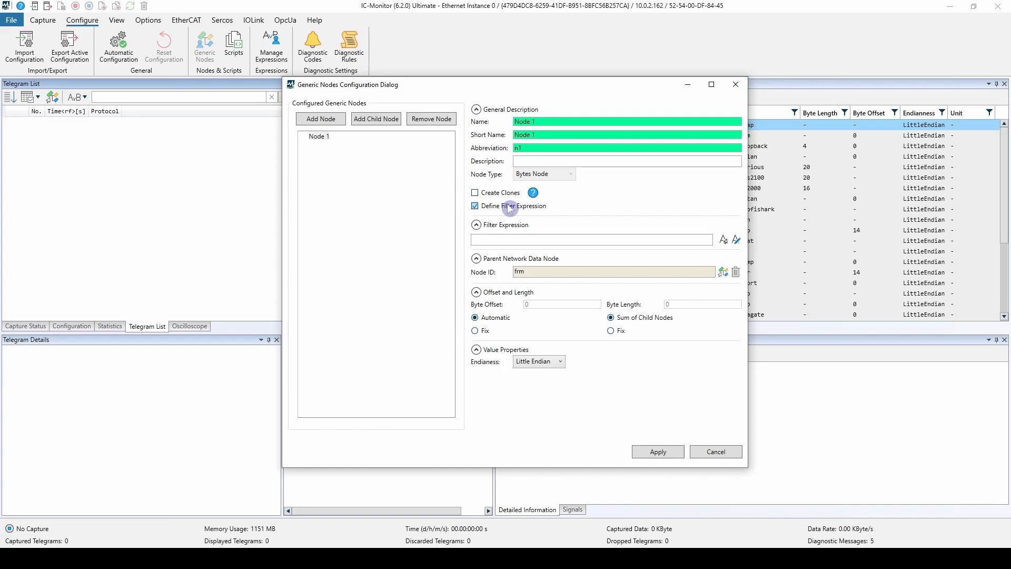
left_click(509, 206)
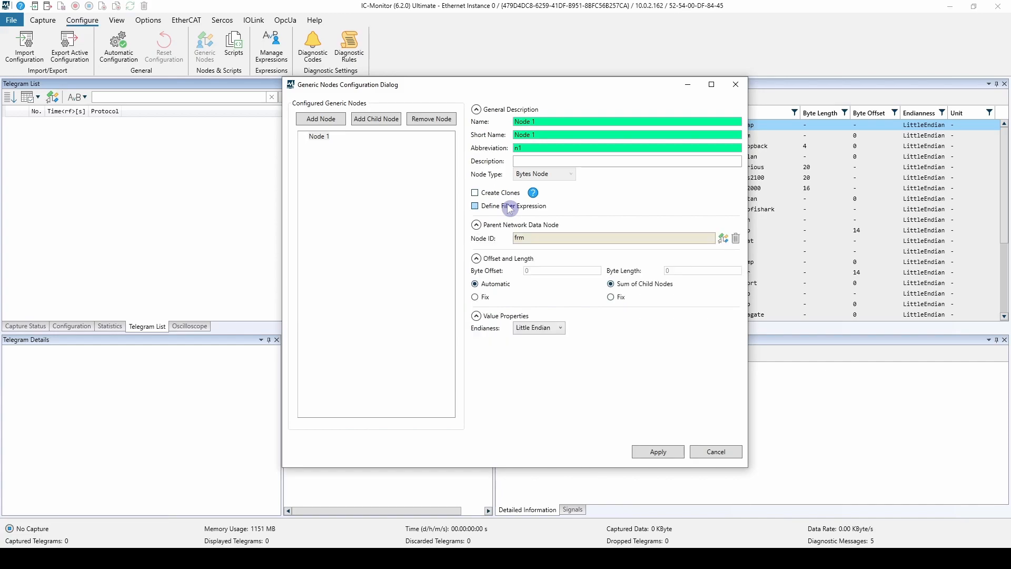
Step: Try selecting Ethernet's Service Data Unit (SDU) as Node 1's parent network data node, view its node ID, and cancel the selection
double_click(533, 237)
left_click(724, 238)
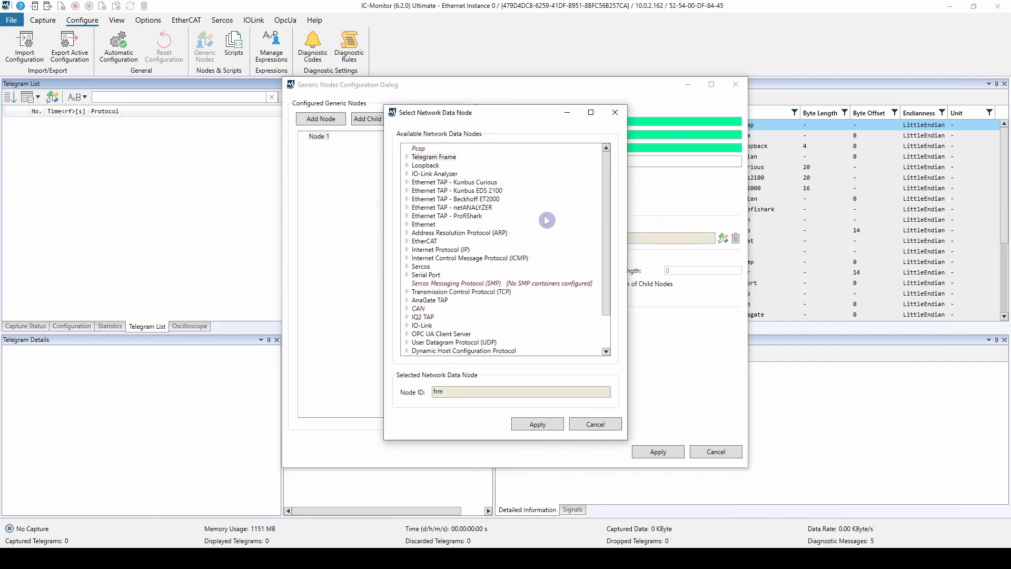
scroll(505, 219, "down", 1)
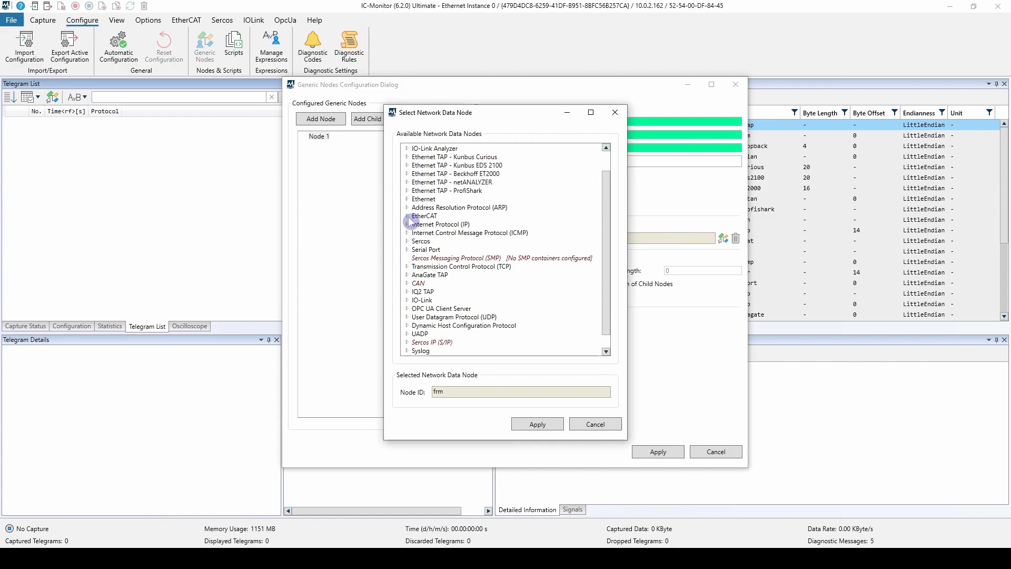
left_click(408, 199)
left_click(448, 241)
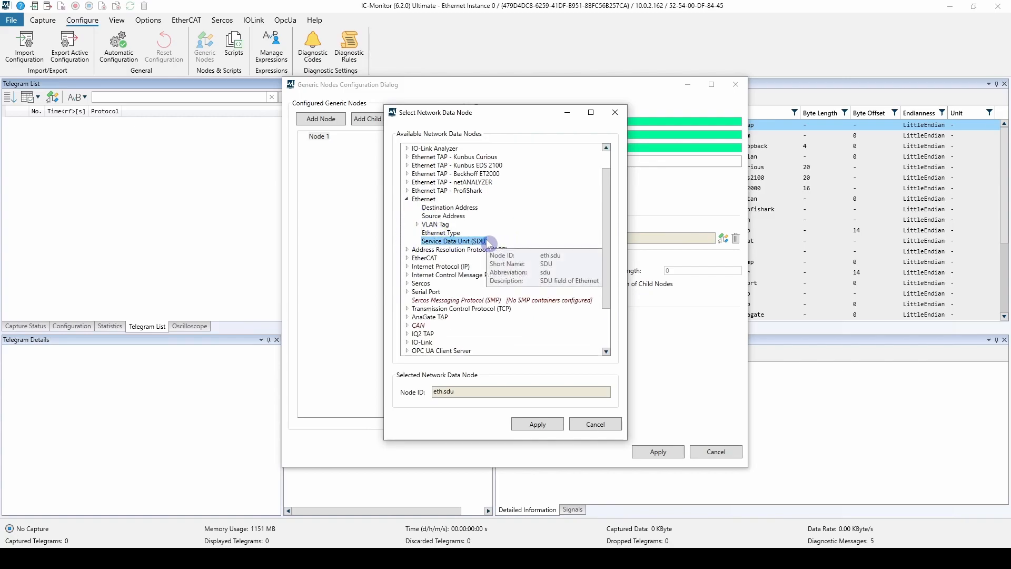
double_click(456, 392)
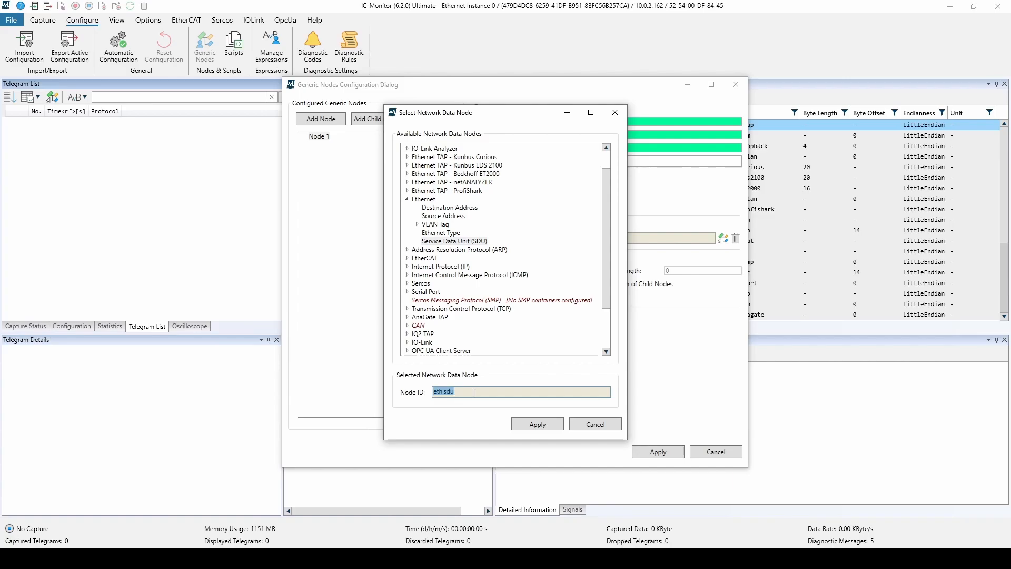
left_click(591, 424)
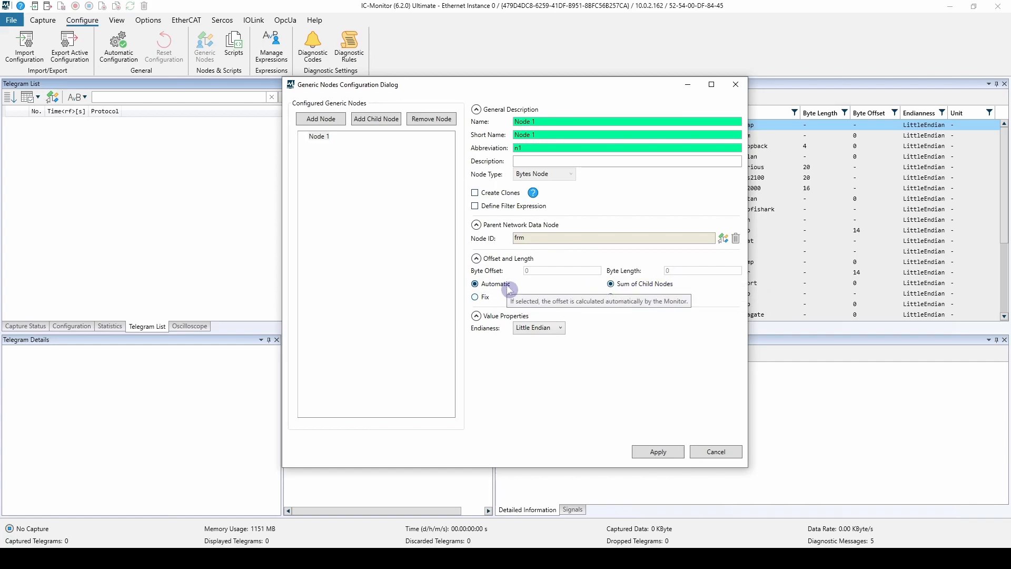
Step: Switch Node 1's byte offset and length to Fix and back to Automatic and Sum of Child Nodes, and view the endianness options
left_click(475, 297)
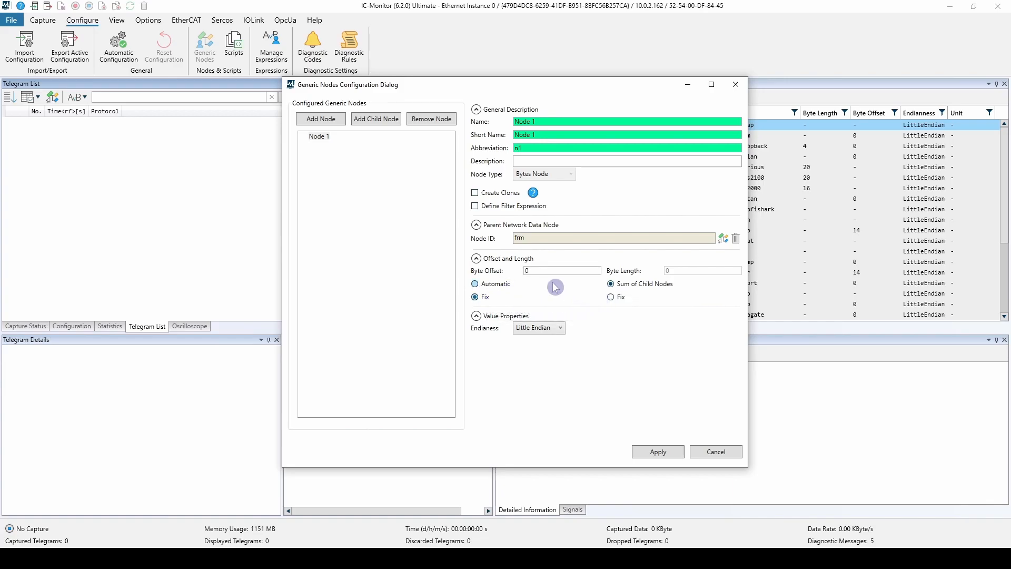
left_click(611, 297)
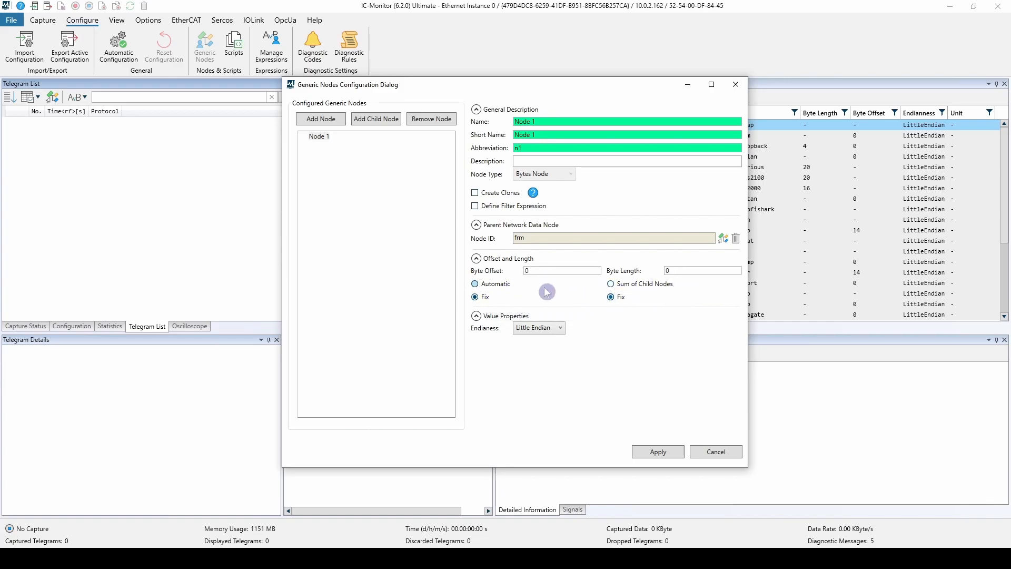
left_click(475, 284)
left_click(611, 284)
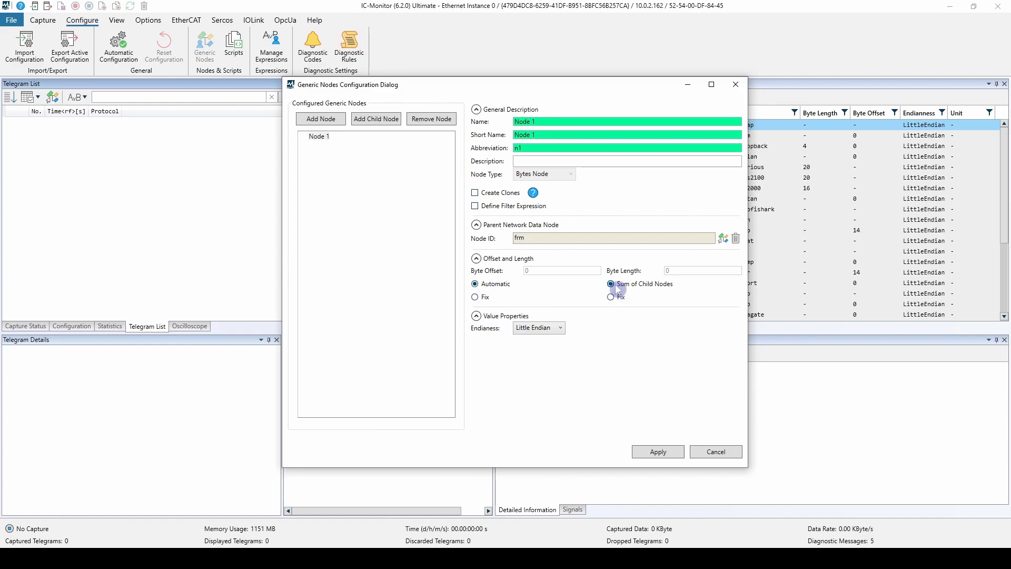
left_click(553, 328)
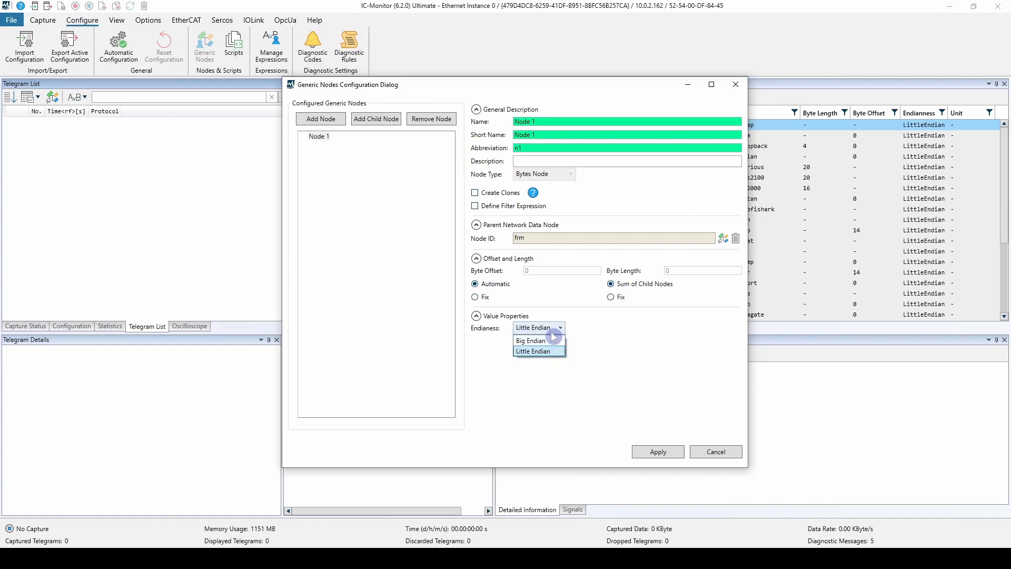
left_click(607, 331)
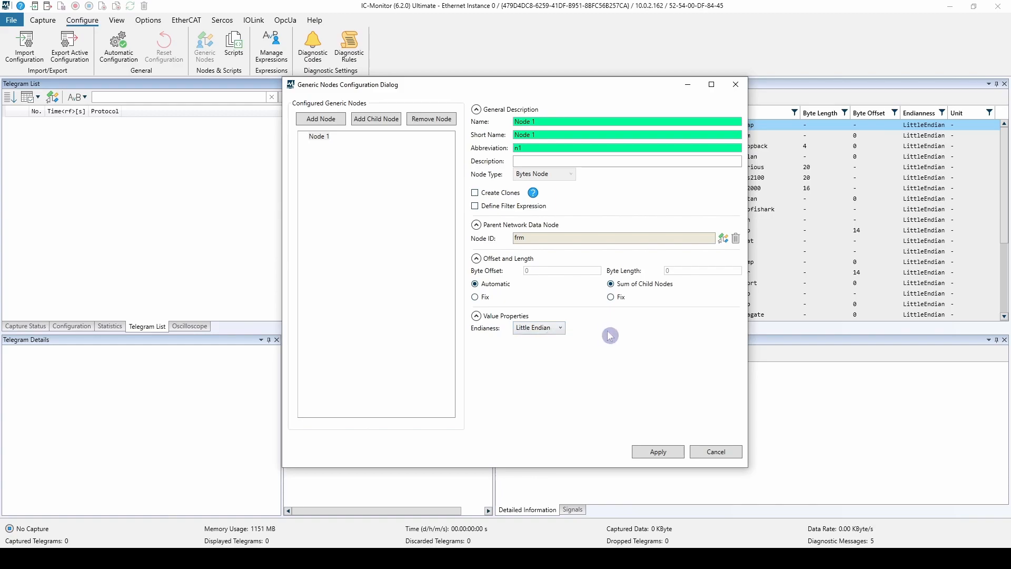
Step: Add a child node under Node 1 and set its node type to Bits Node
left_click(319, 137)
left_click(367, 119)
left_click(331, 146)
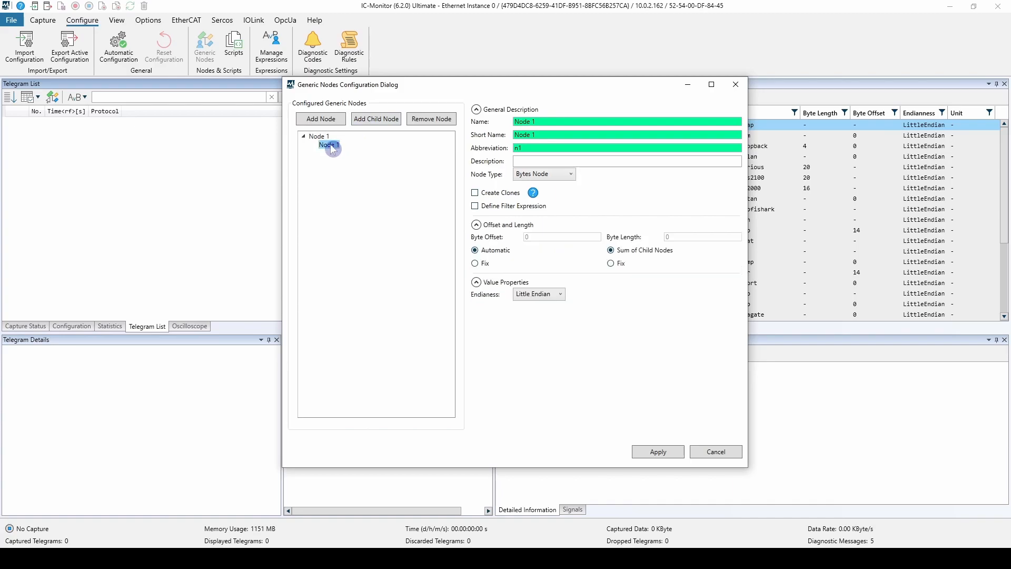
left_click(528, 175)
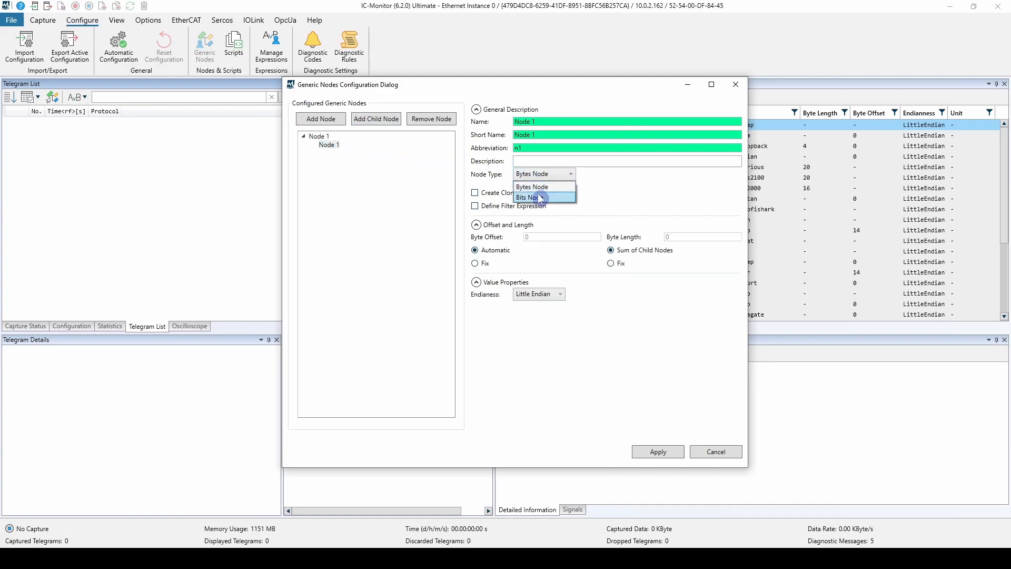
left_click(541, 197)
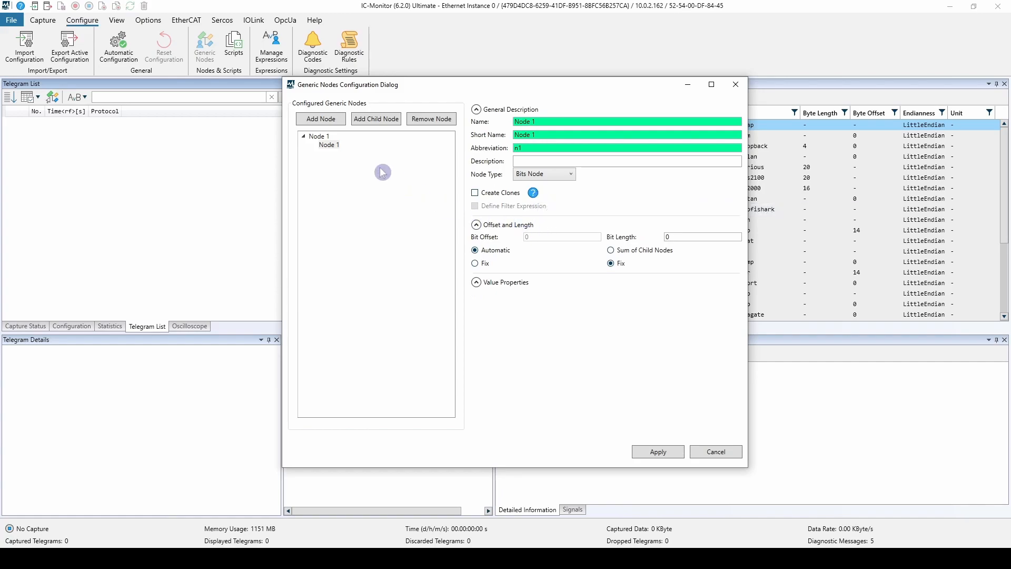
Step: Compare the child with its parent node, set the child's offset mode to Fix and its node type to Bytes Node
left_click(318, 137)
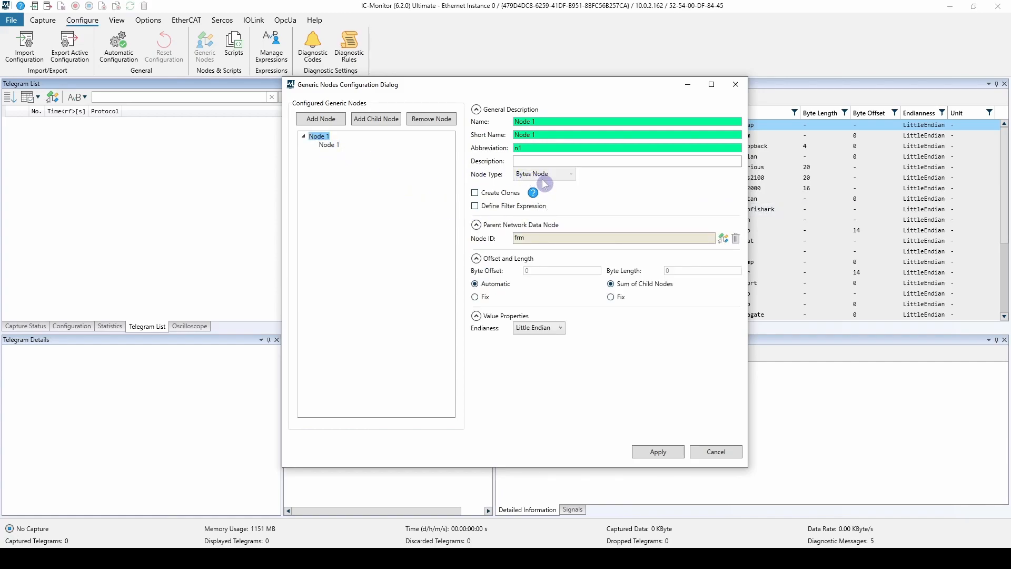
left_click(329, 146)
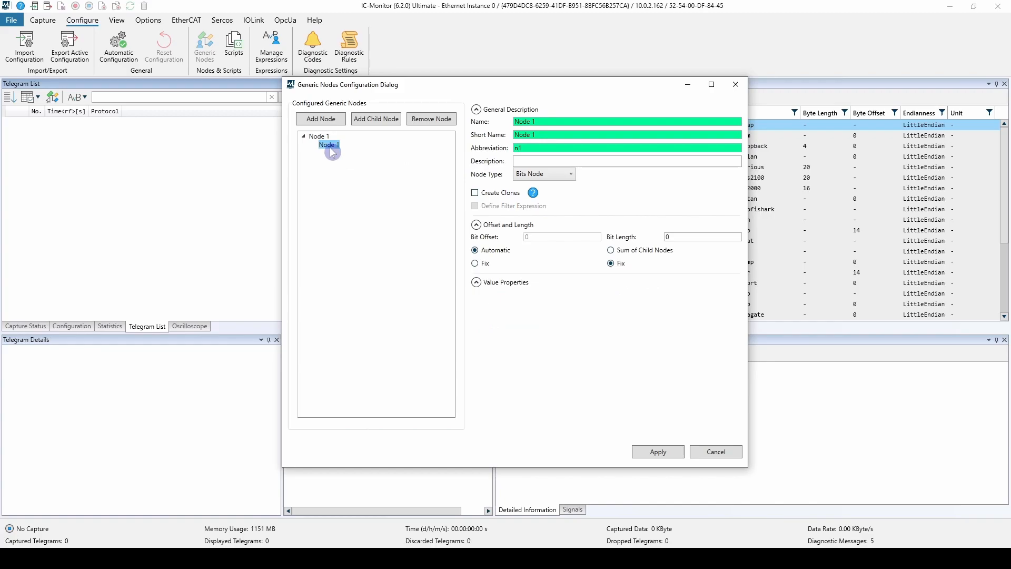
left_click(486, 264)
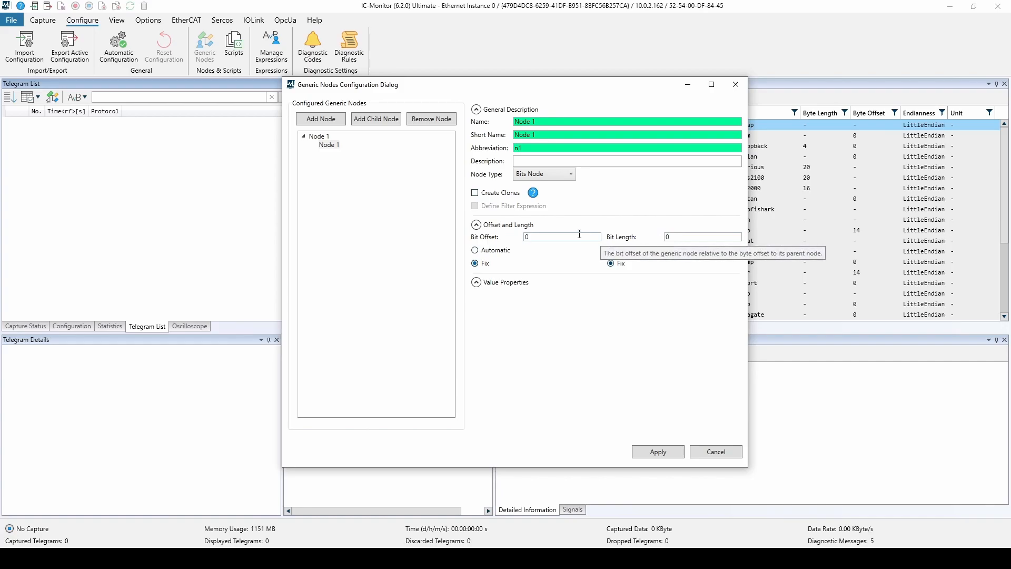
left_click(533, 179)
left_click(540, 190)
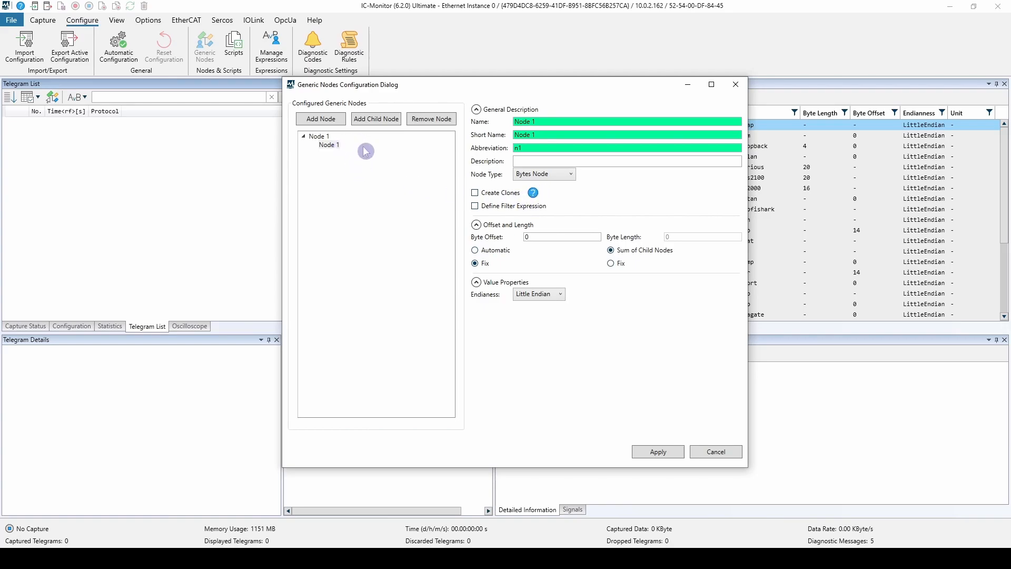
Step: Add a second-level child node beneath the existing child node and view its node type options
left_click(377, 120)
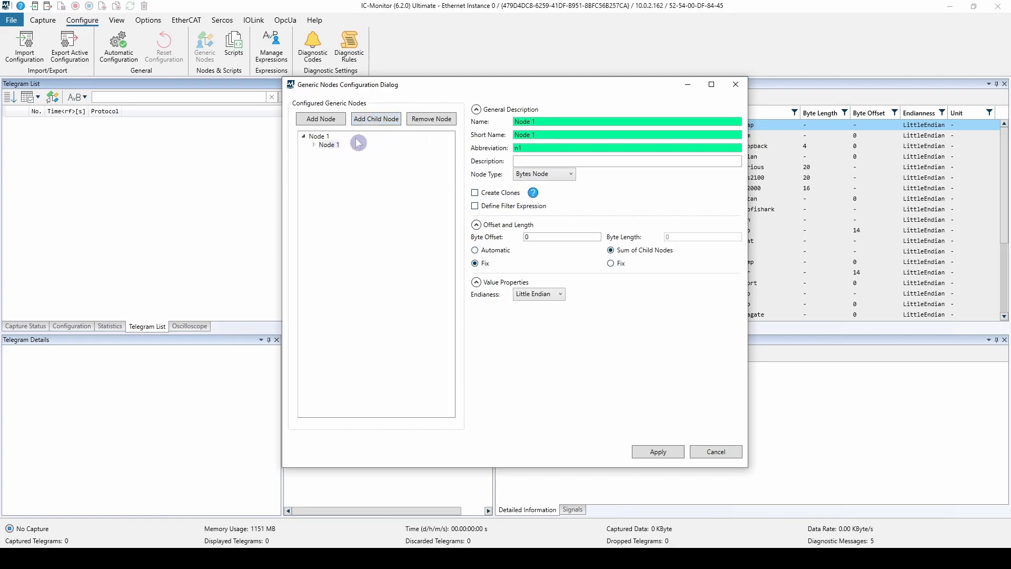
left_click(329, 153)
left_click(522, 174)
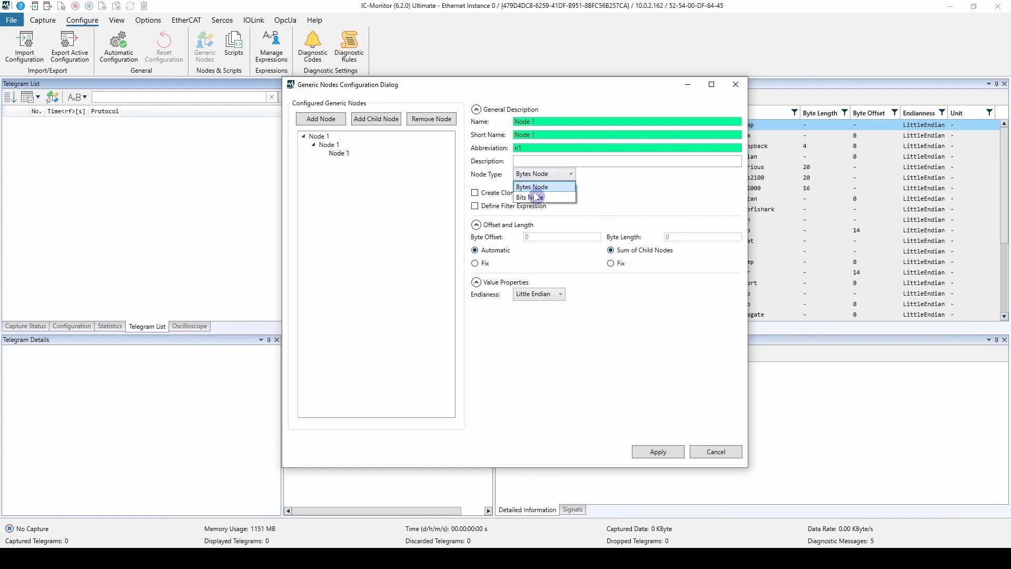
left_click(413, 190)
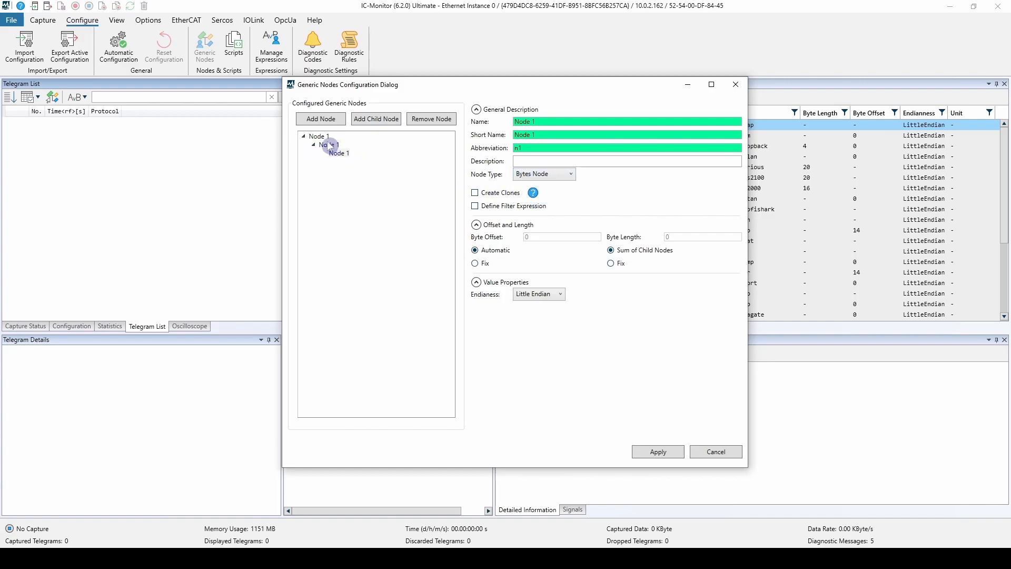
Step: Set the top-level node's name and short name to GenIp, its abbreviation to genip and its description to Generic IP
left_click(319, 138)
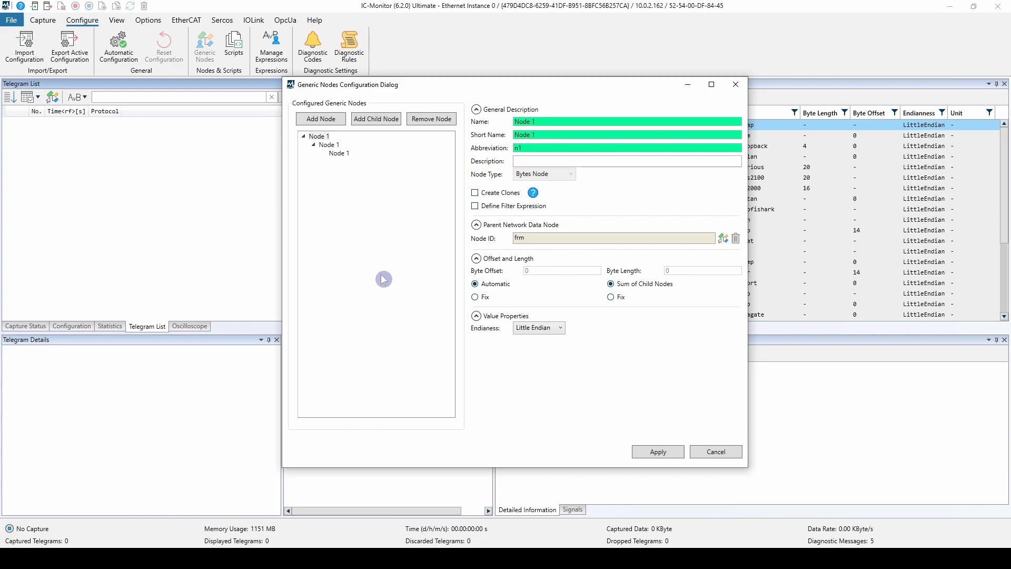
left_click(319, 136)
left_click_drag(543, 122, 507, 125)
type("GenIp")
key("Tab")
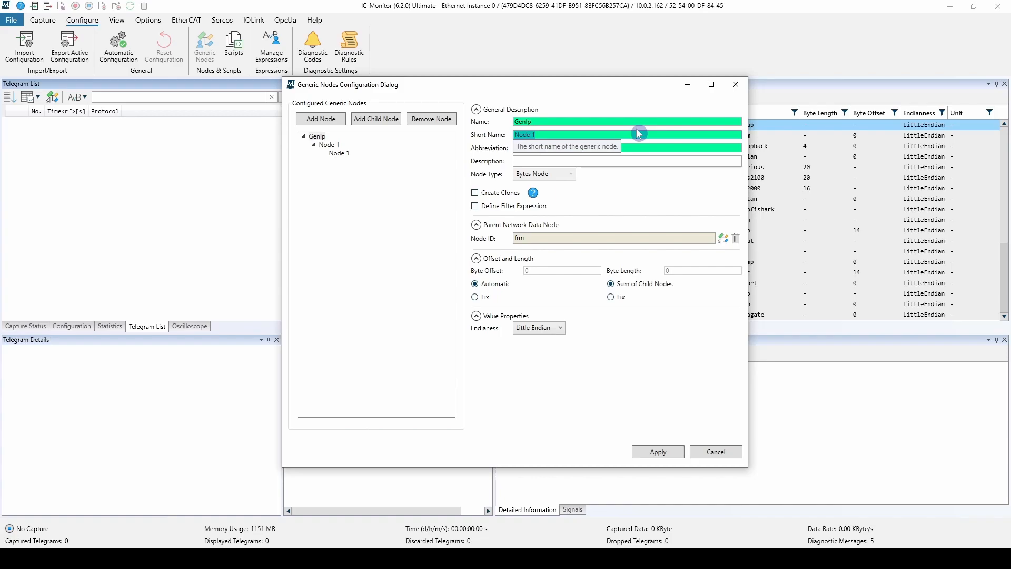
type("GenIp")
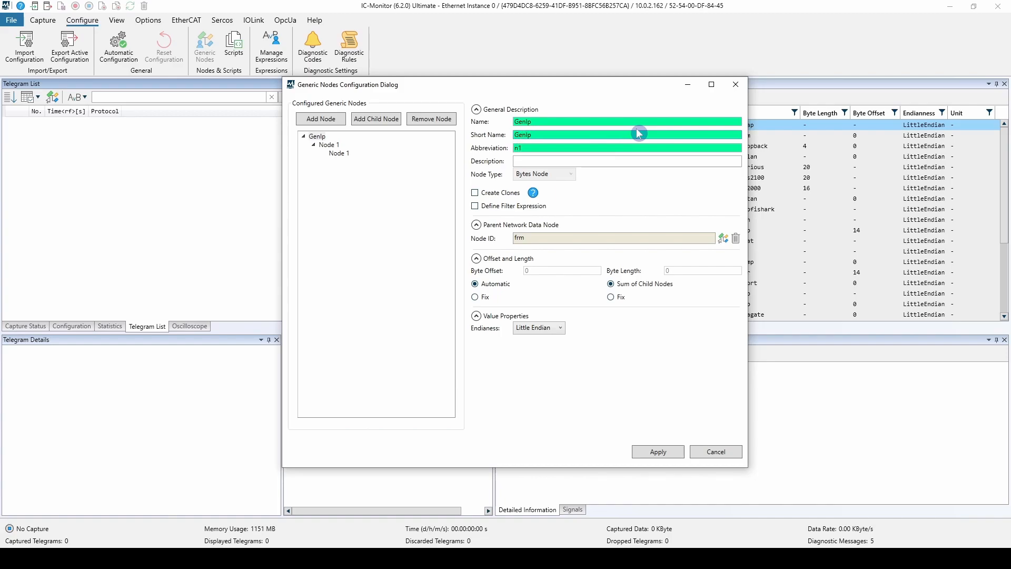
key("Tab")
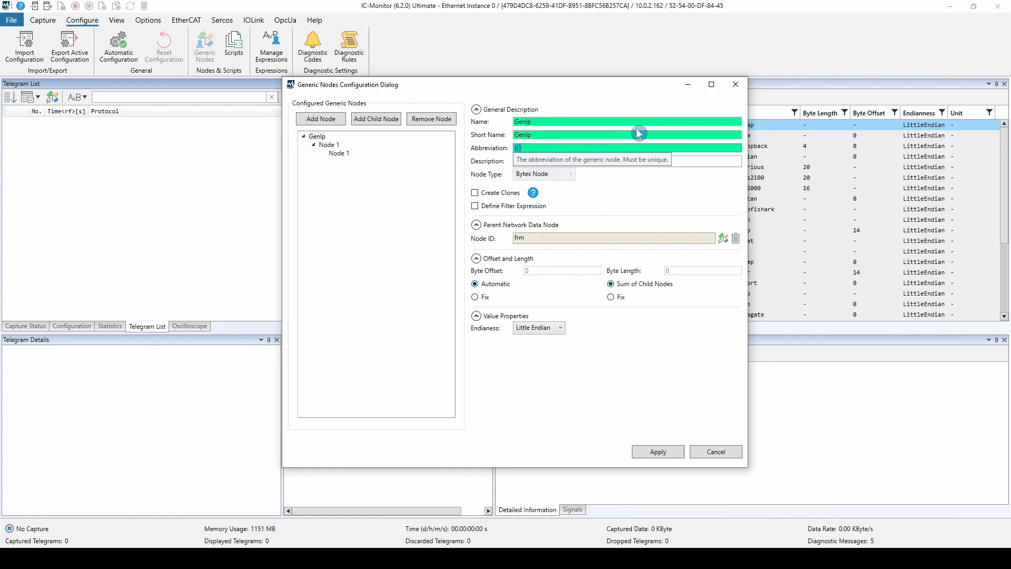
type("genip")
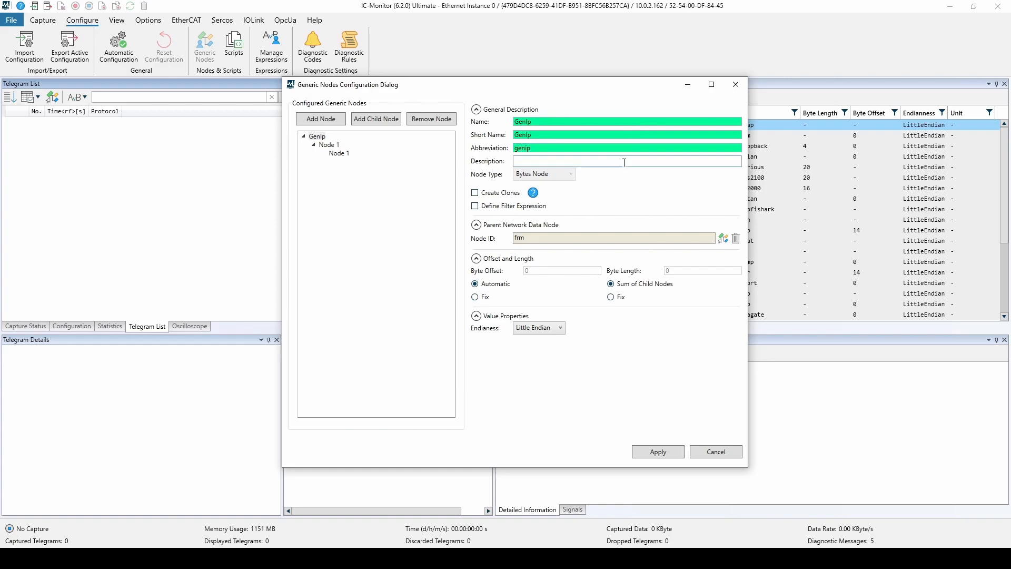
type("Generic Ip")
key("BackSpace")
type("P")
Step: Enable a filter expression for the GenIp node and set it to eth.type == 0x0800
left_click(540, 210)
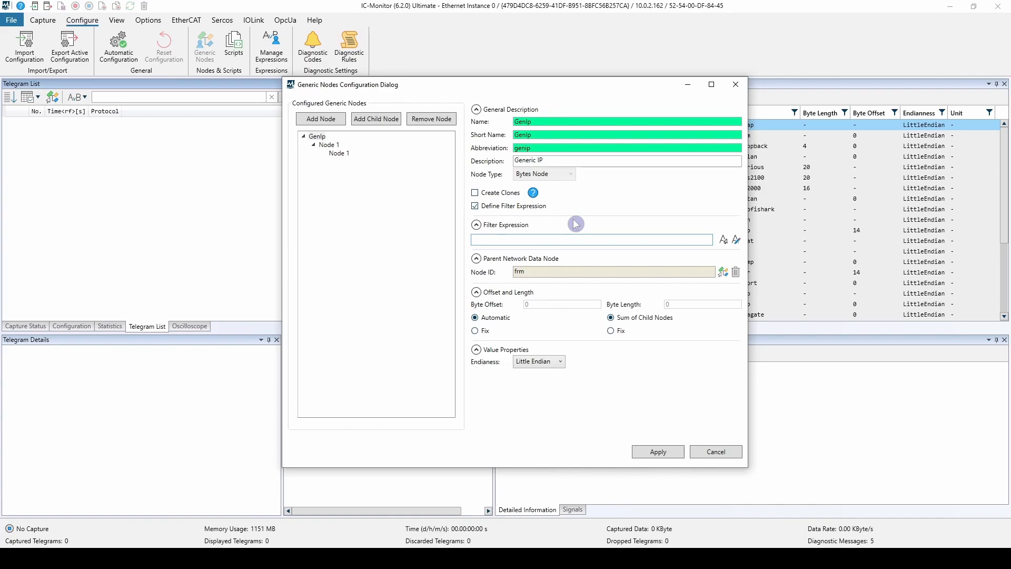
type("eh")
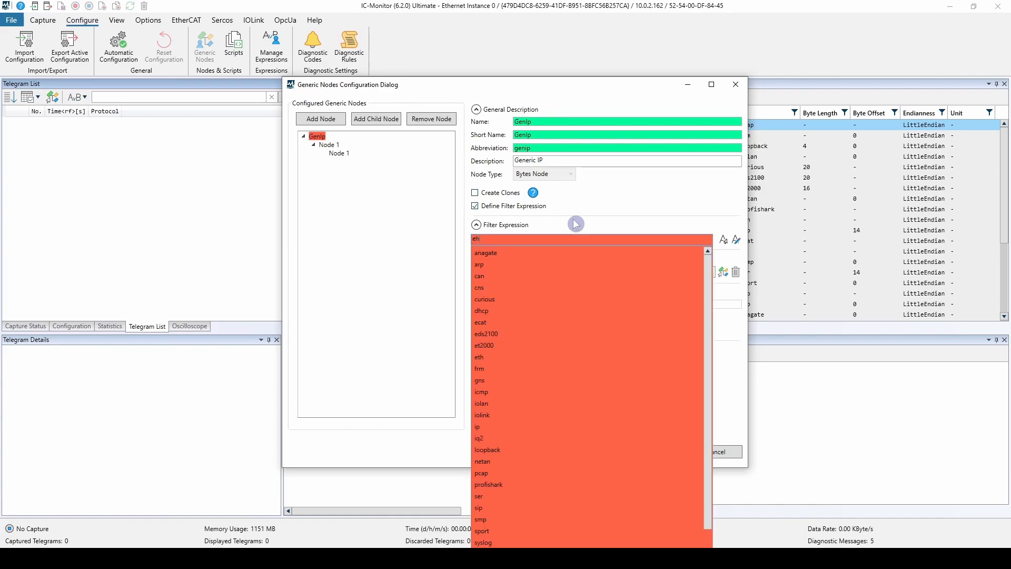
type("th")
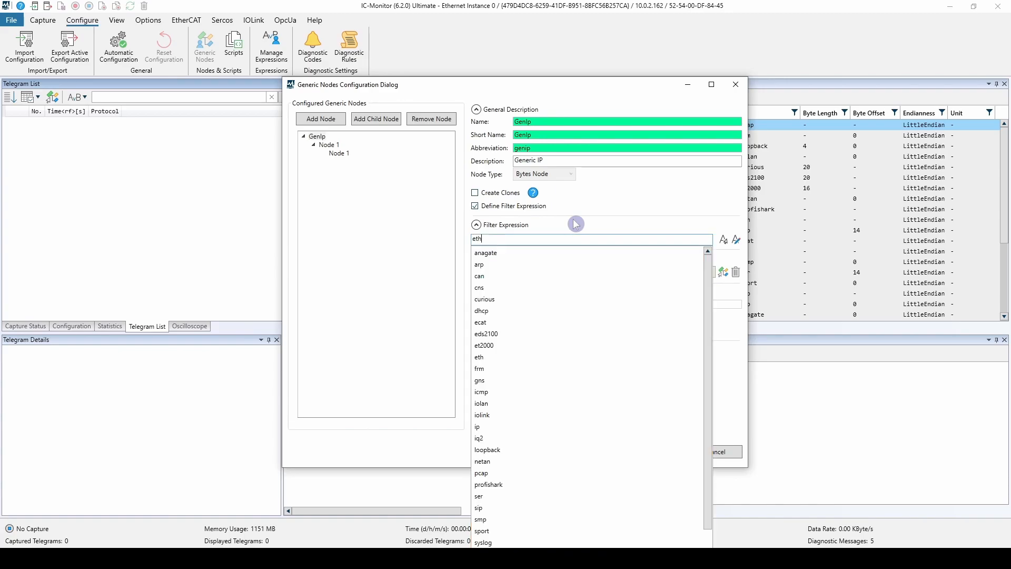
type(".")
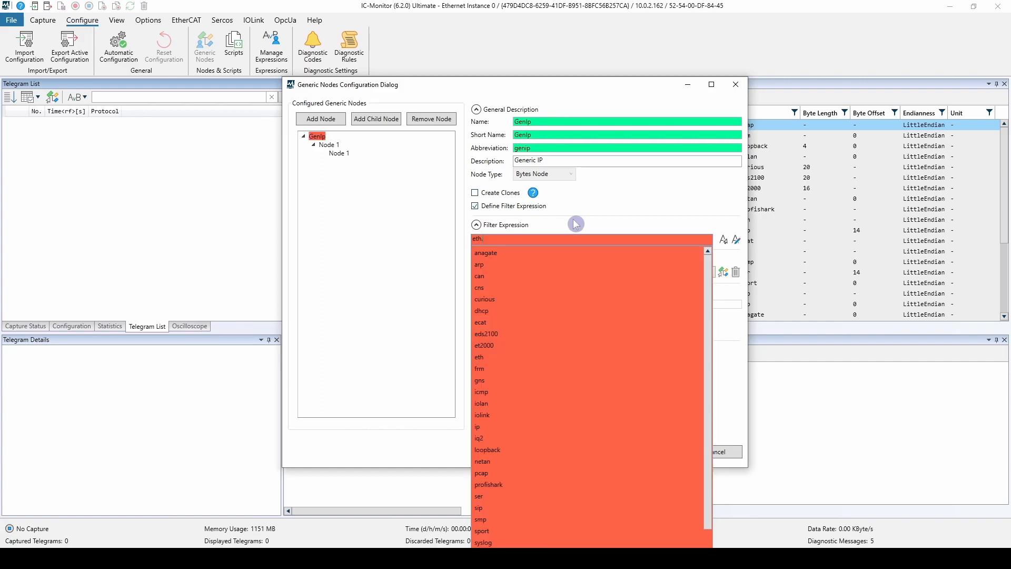
key("Down")
key("Down")
key("Down")
key("Down")
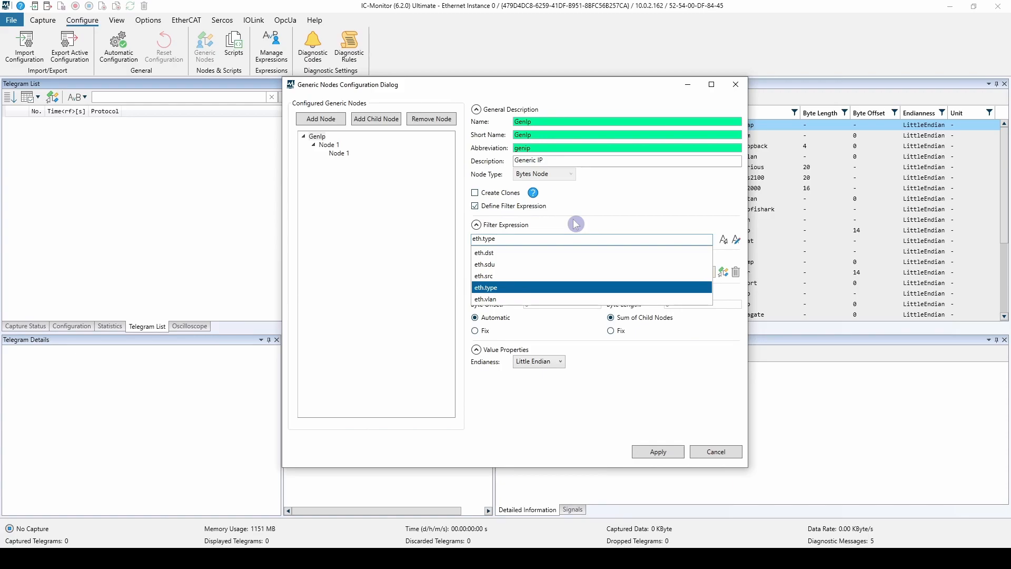
type("== ")
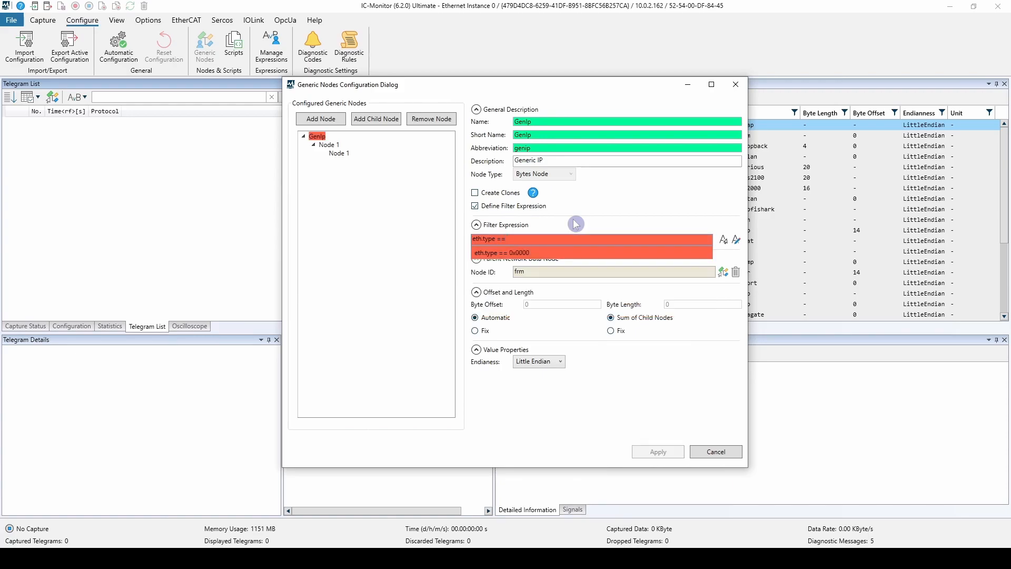
type("0x0")
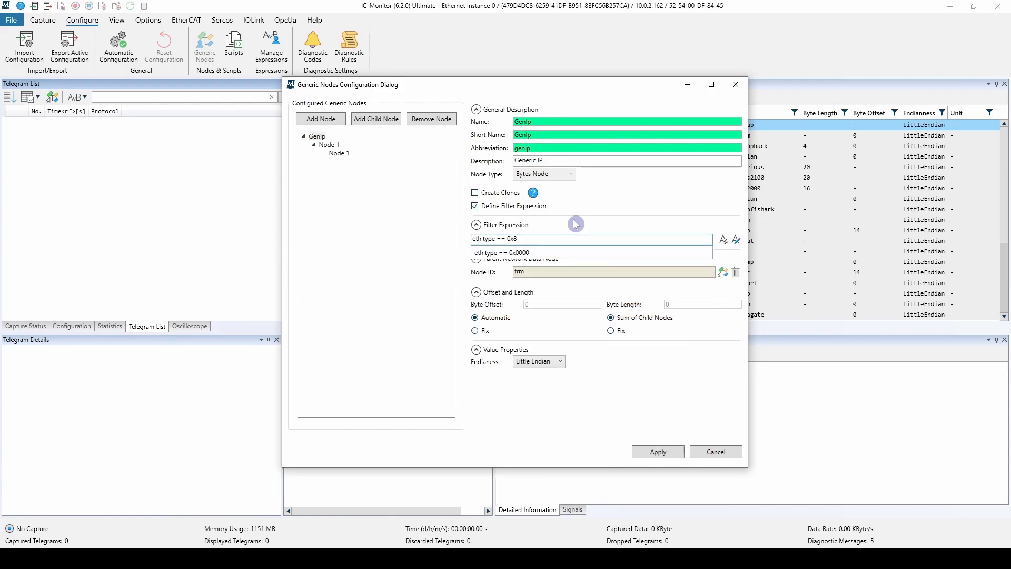
type("800")
left_click(537, 242)
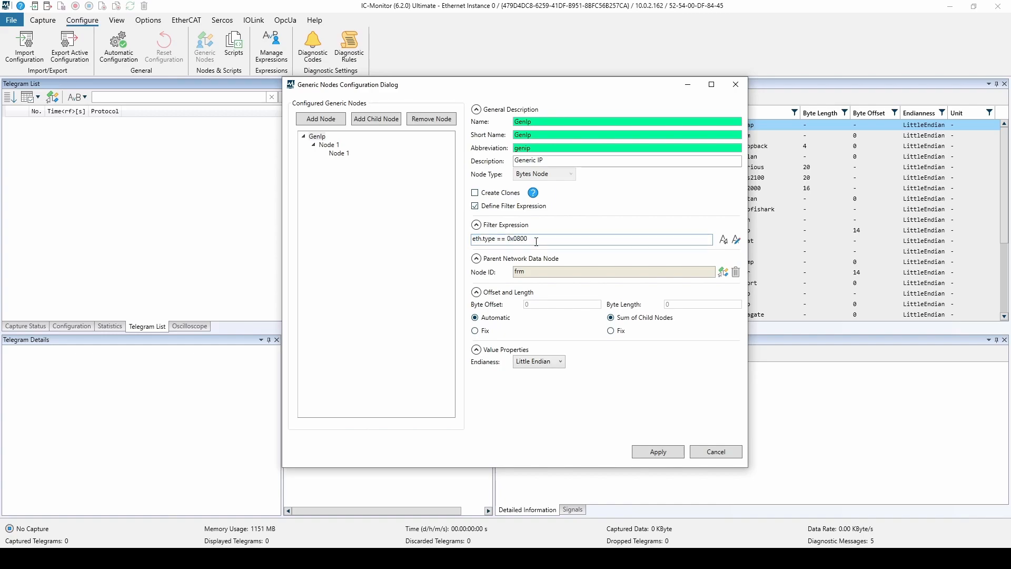
Step: Set GenIp's parent network data node to the Service Data Unit (SDU) of Ethernet
left_click(725, 271)
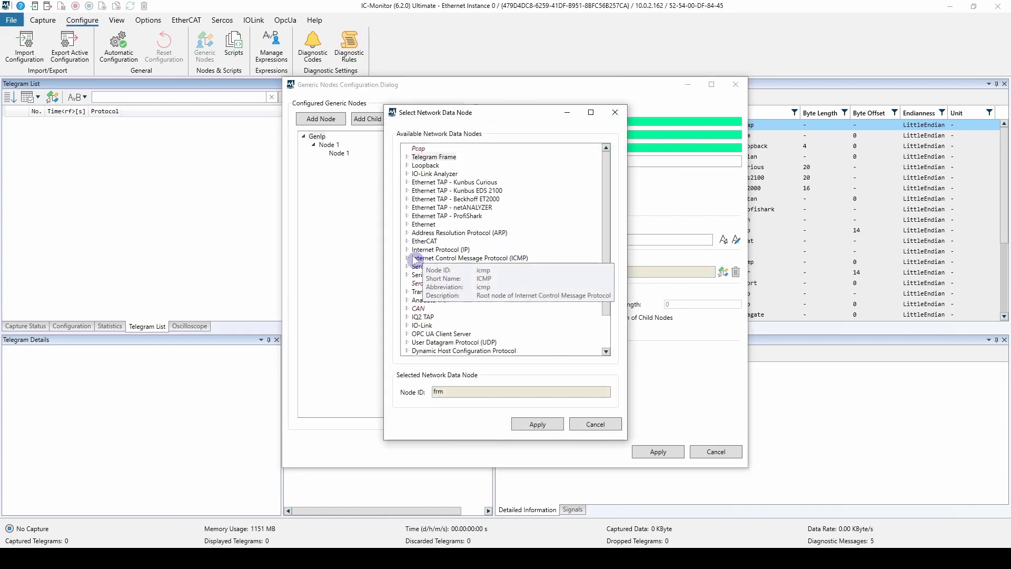
left_click(407, 224)
left_click(452, 267)
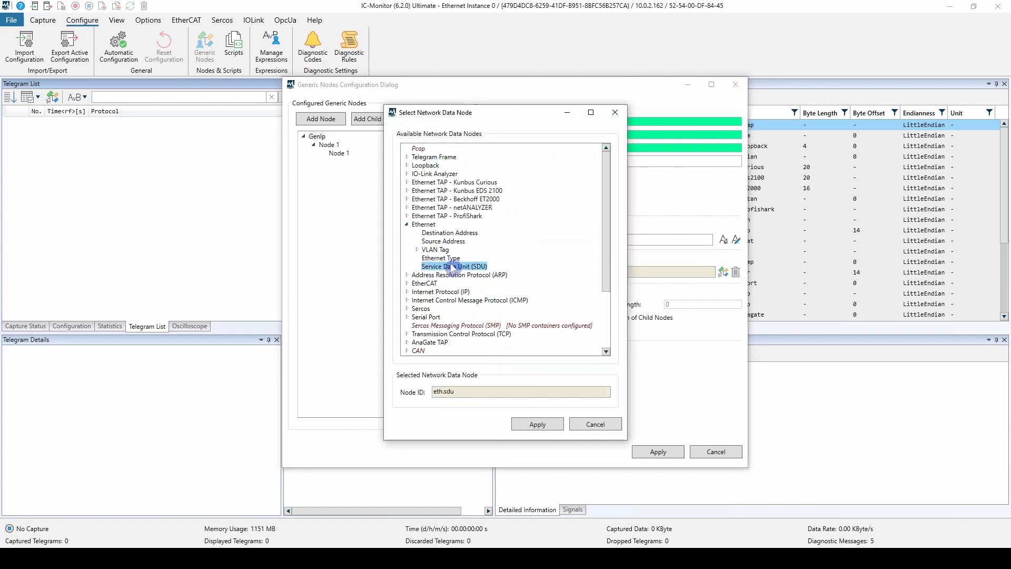
left_click(541, 425)
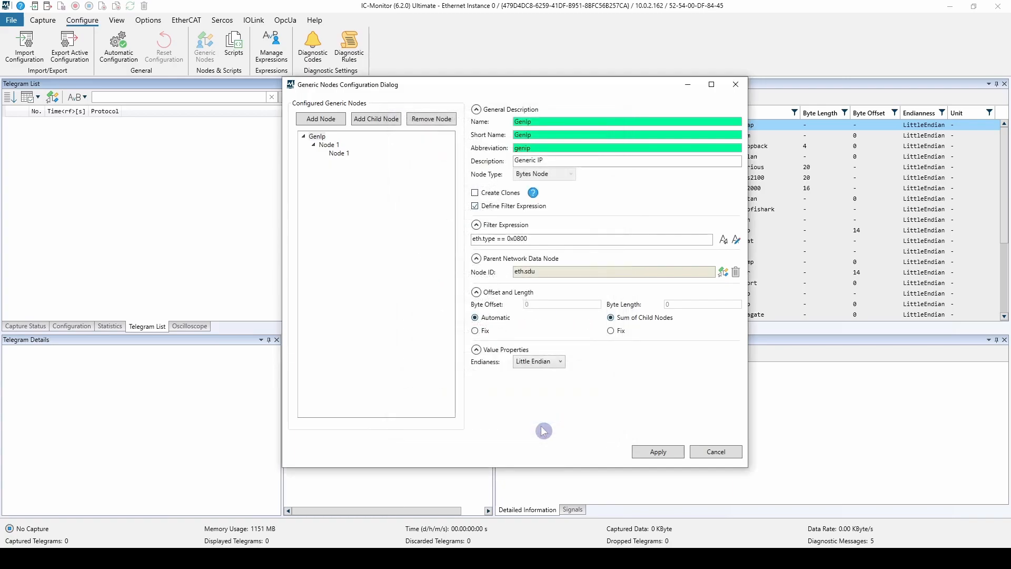
Step: Set GenIp's offset mode to Fix with a byte offset of 14, leaving the parent node selection as it is
left_click(484, 331)
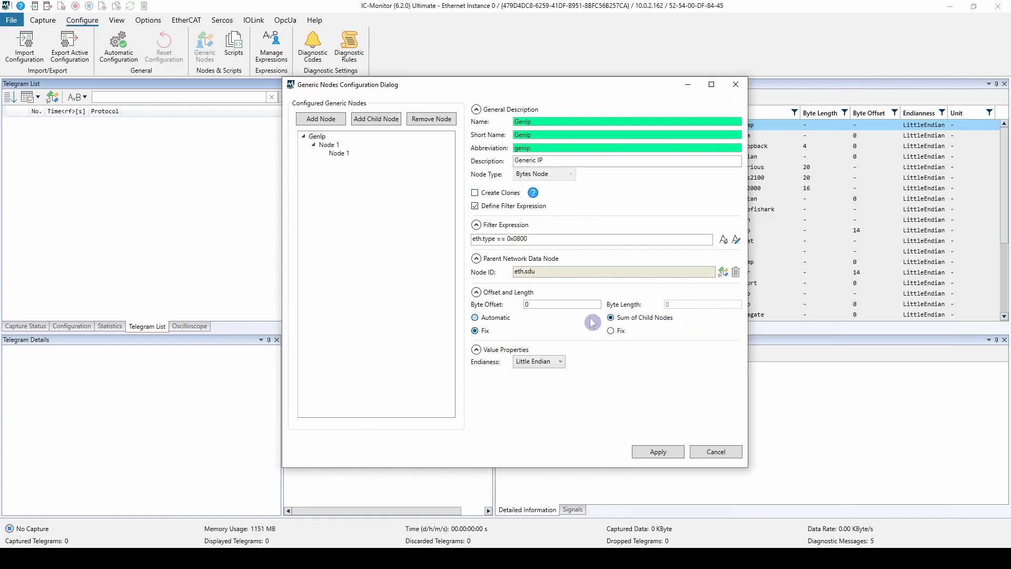
double_click(554, 304)
left_click(723, 272)
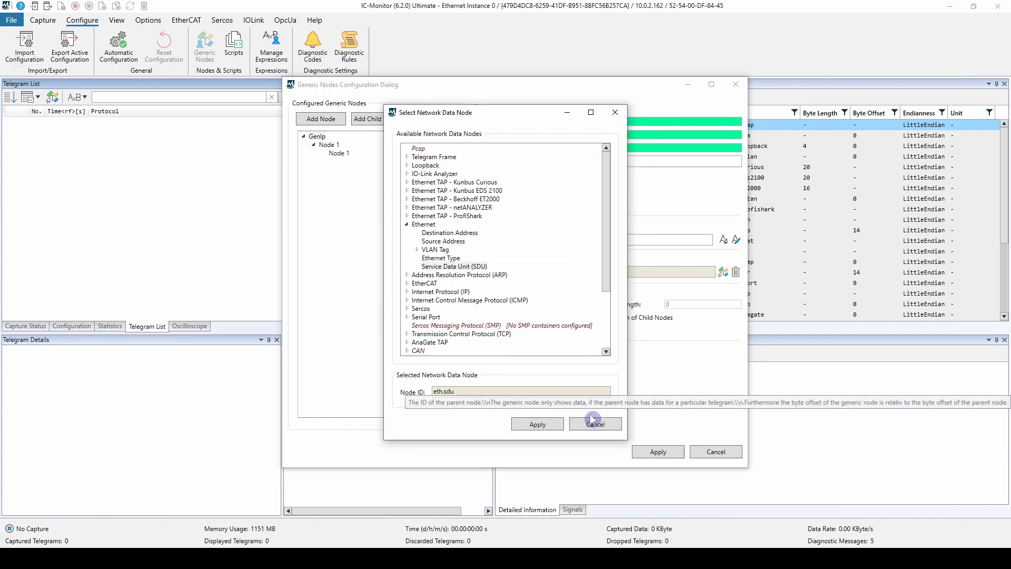
left_click(595, 424)
double_click(542, 306)
type("14")
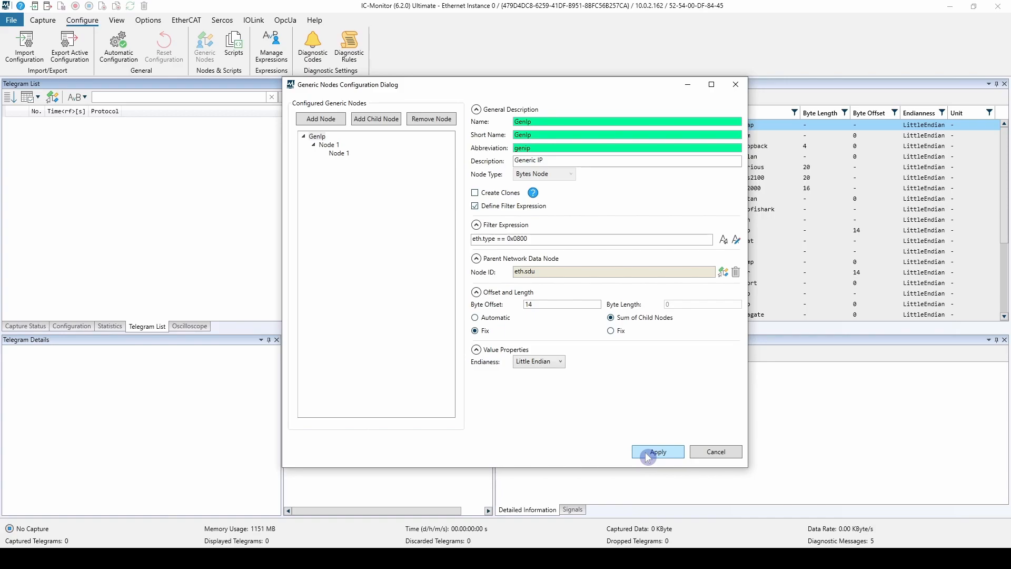
Step: Remove the second-level child node and set the node type of the remaining child, Node 1, to Bits Node
left_click(338, 155)
left_click(413, 120)
left_click(335, 147)
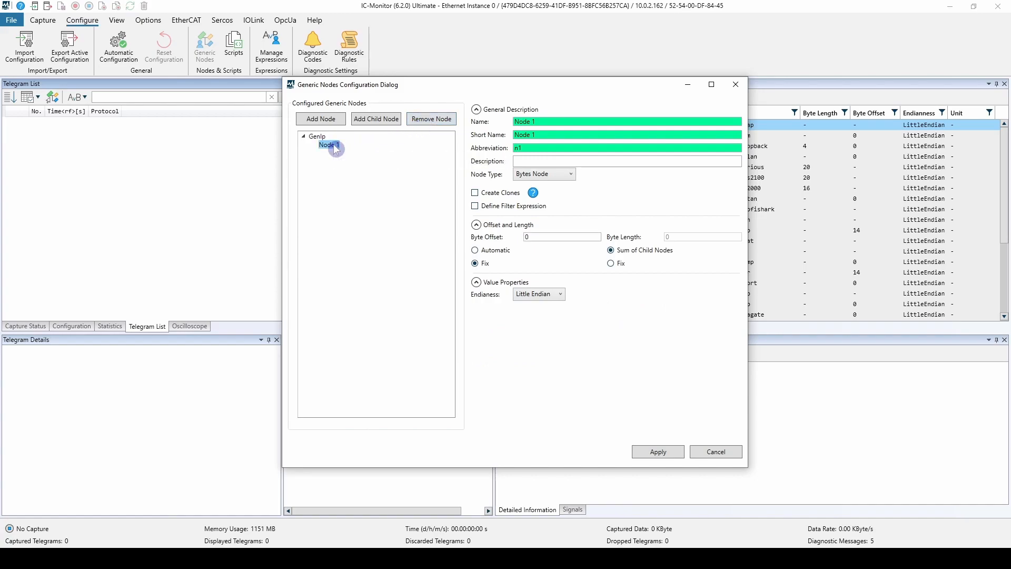
left_click(540, 175)
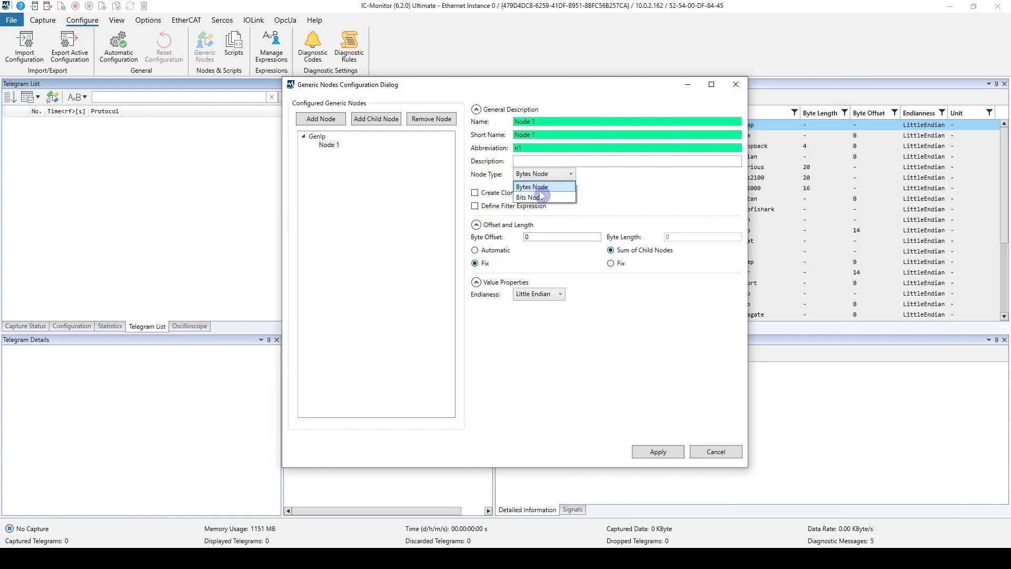
left_click(542, 198)
Step: Set the bits node's name to Version, its short name to Ver and its abbreviation to ver
triple_click(547, 121)
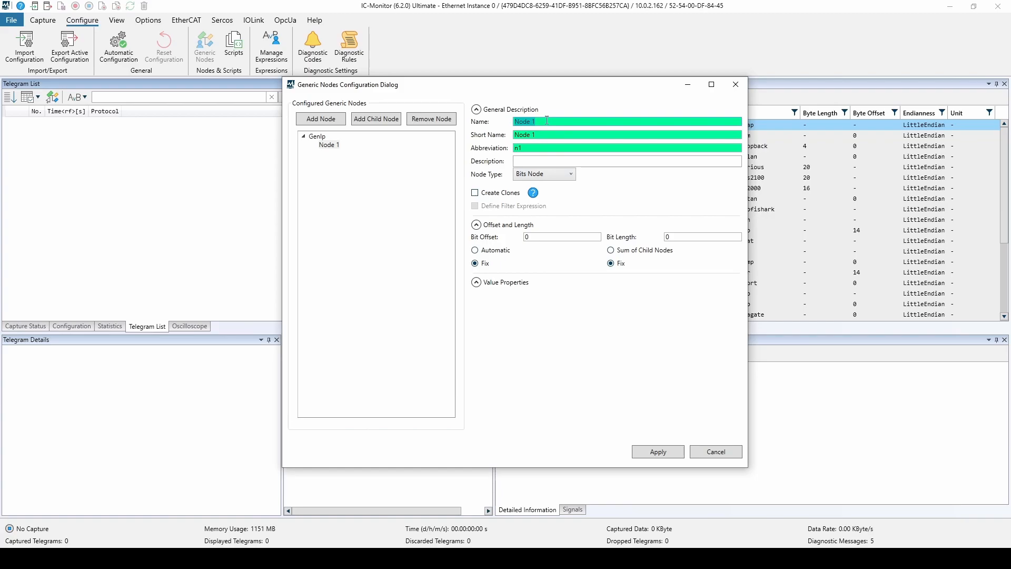
type("Version")
key("Tab")
type("Vre")
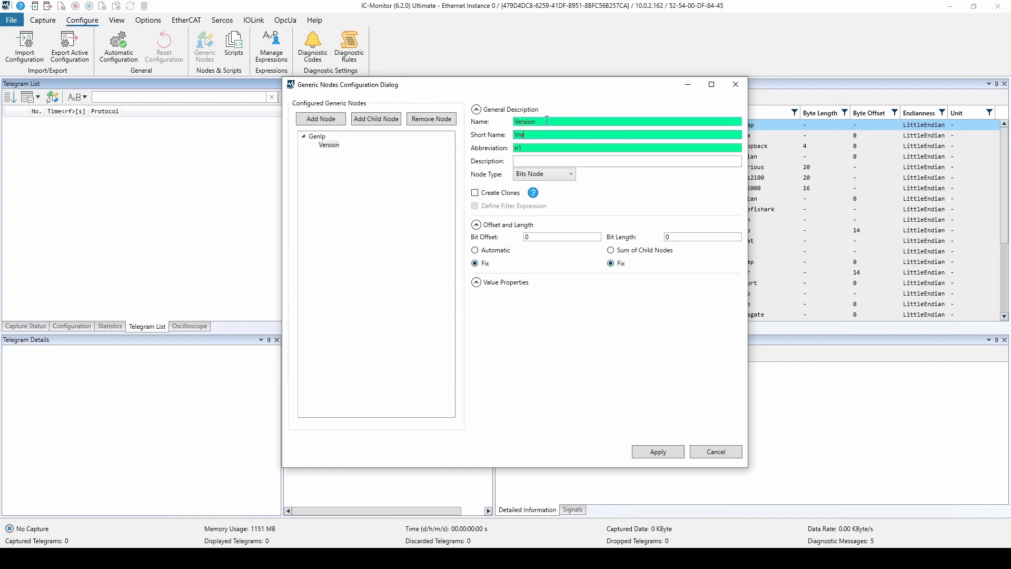
key("Tab")
type("ver")
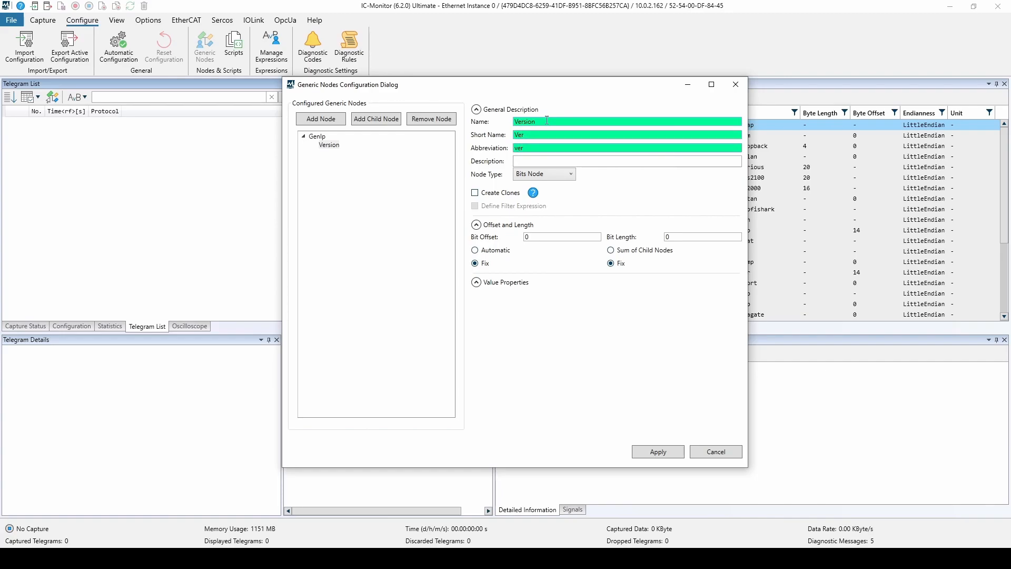
Step: Set the Version node's bit length to 4 and its bit offset to 4
double_click(670, 237)
type("4")
double_click(537, 237)
type("4")
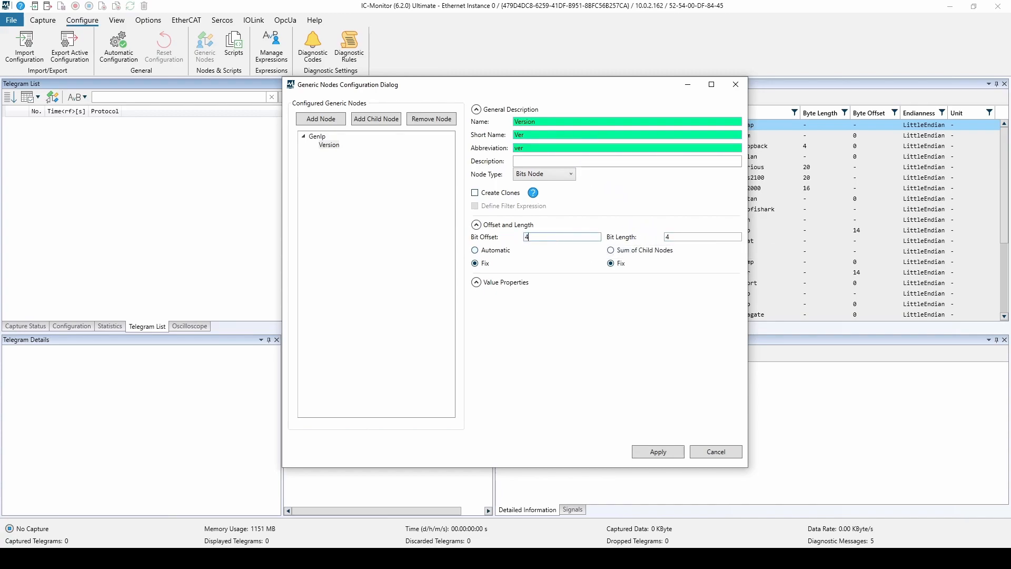
left_click(564, 225)
left_click(564, 226)
Step: Add a second child node under GenIp with the name IHL, short name Ihl and abbreviation ihl
left_click(319, 136)
left_click(359, 121)
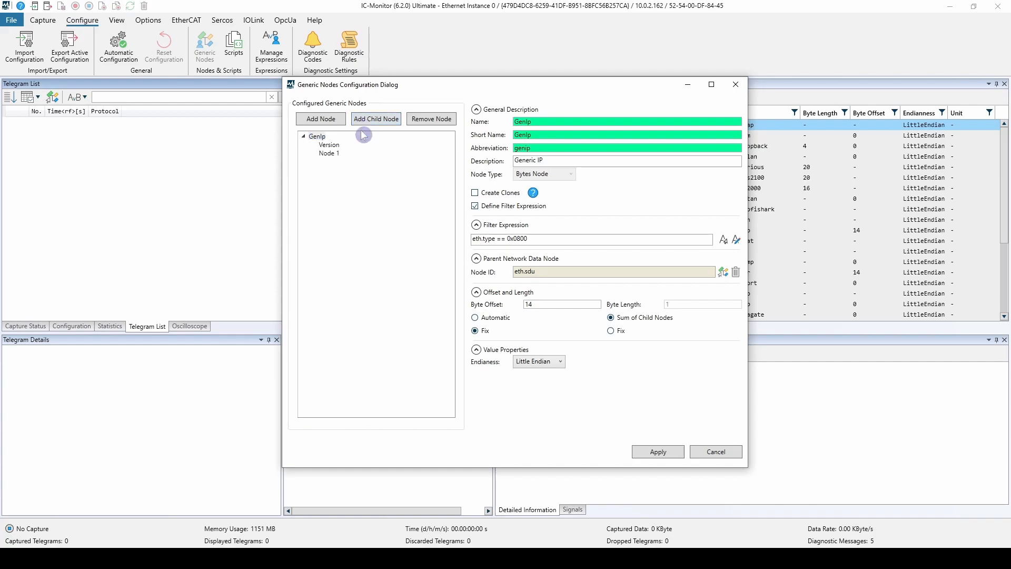
left_click(332, 154)
triple_click(590, 120)
type("IHL")
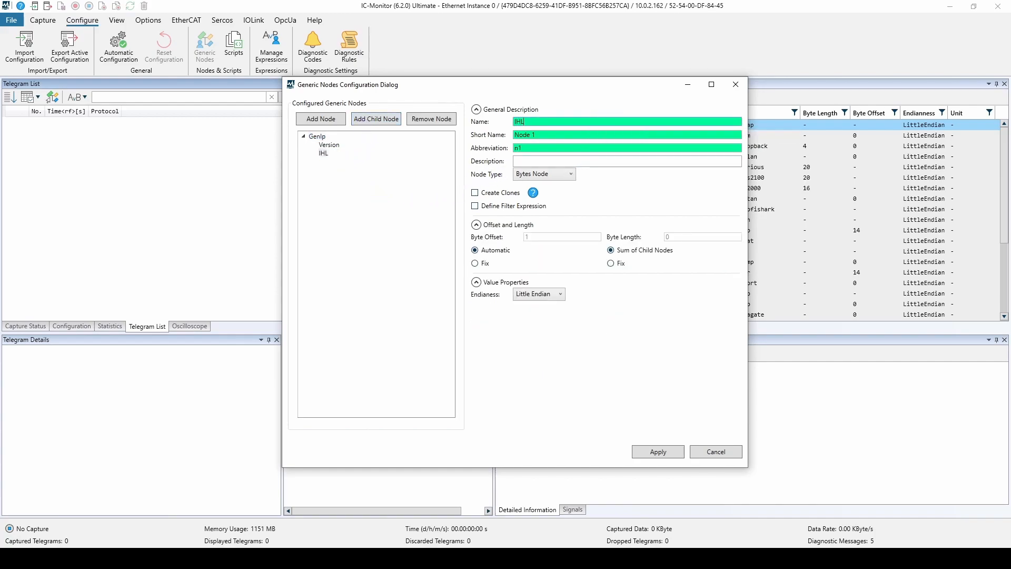
triple_click(601, 134)
key("BackSpace")
type("Ihl")
key("Tab")
type("ih")
Step: Make the IHL node a Bits Node with a fixed offset and a bit length of 4
left_click(544, 174)
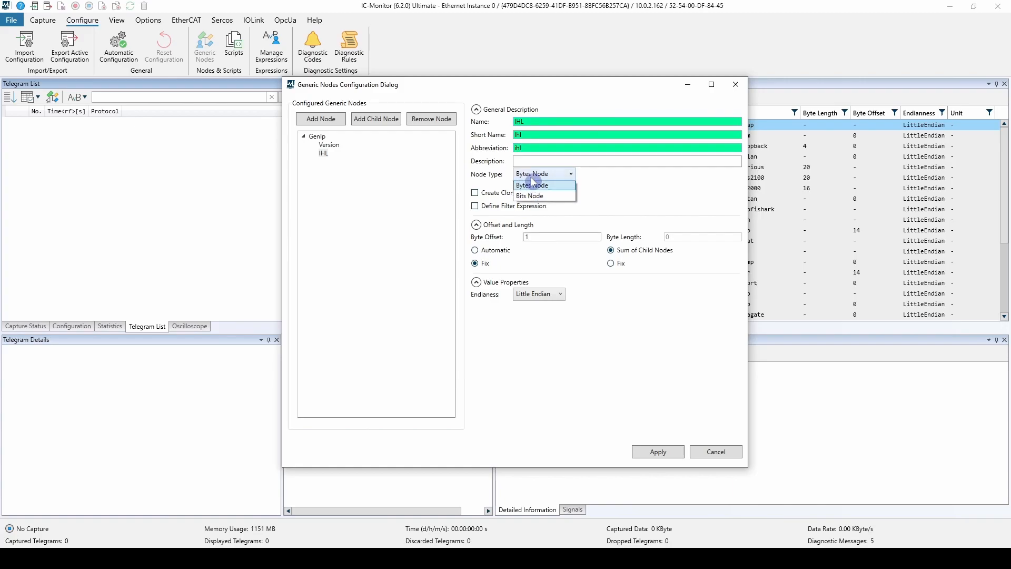
left_click(539, 197)
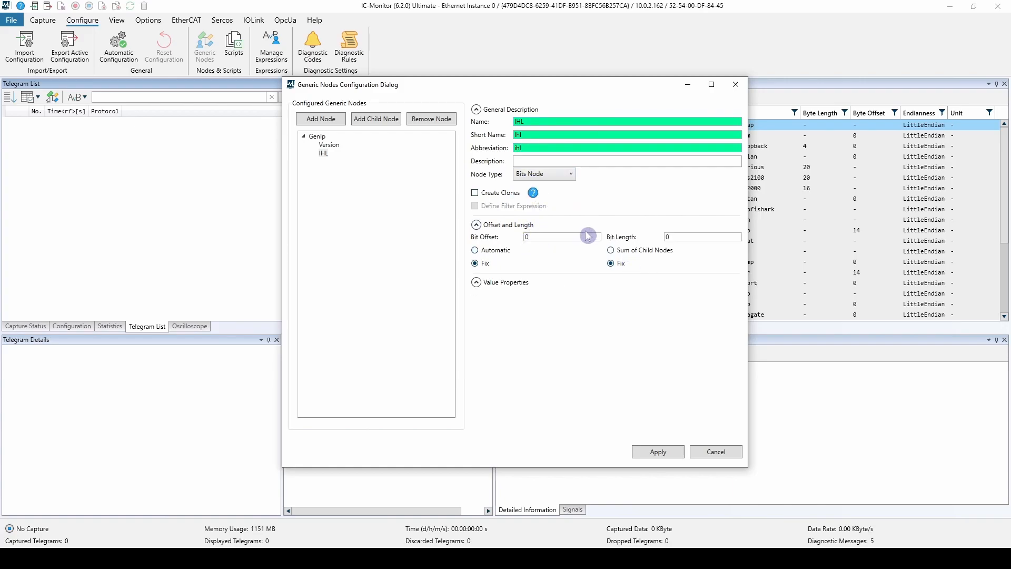
double_click(682, 237)
type("4")
Step: Add a third child node under GenIp and give it a fixed byte length of 1
left_click(359, 137)
left_click(370, 121)
left_click(332, 161)
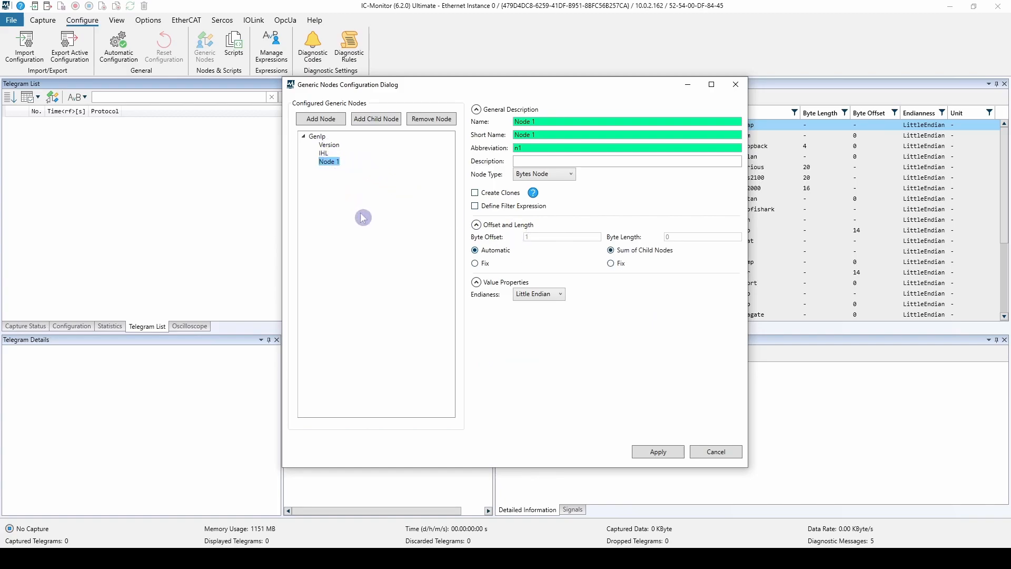
left_click(531, 244)
left_click(612, 262)
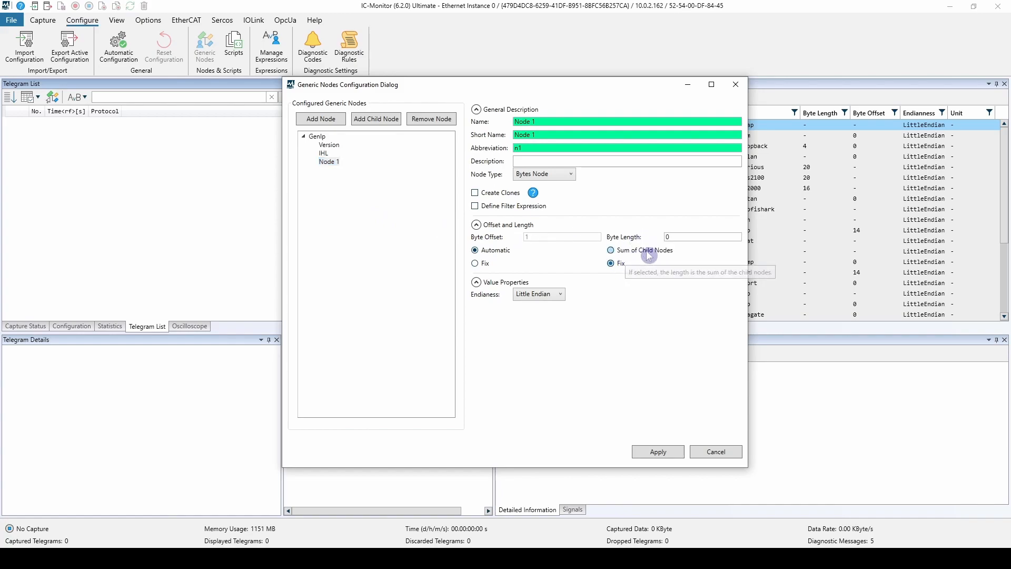
double_click(700, 237)
type("1")
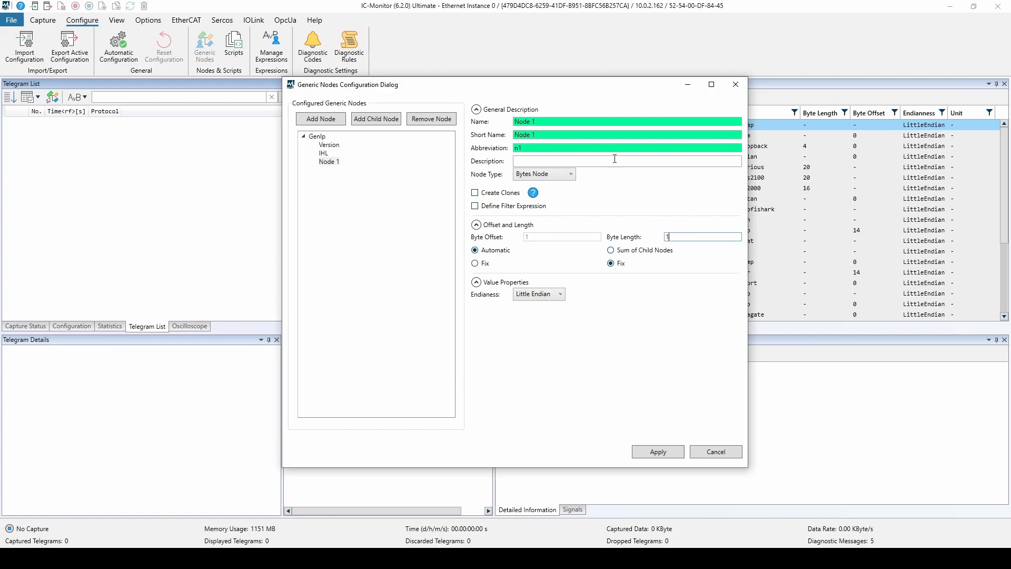
Step: Set the third child node's name and short name to TOS and its abbreviation to tos
double_click(563, 120)
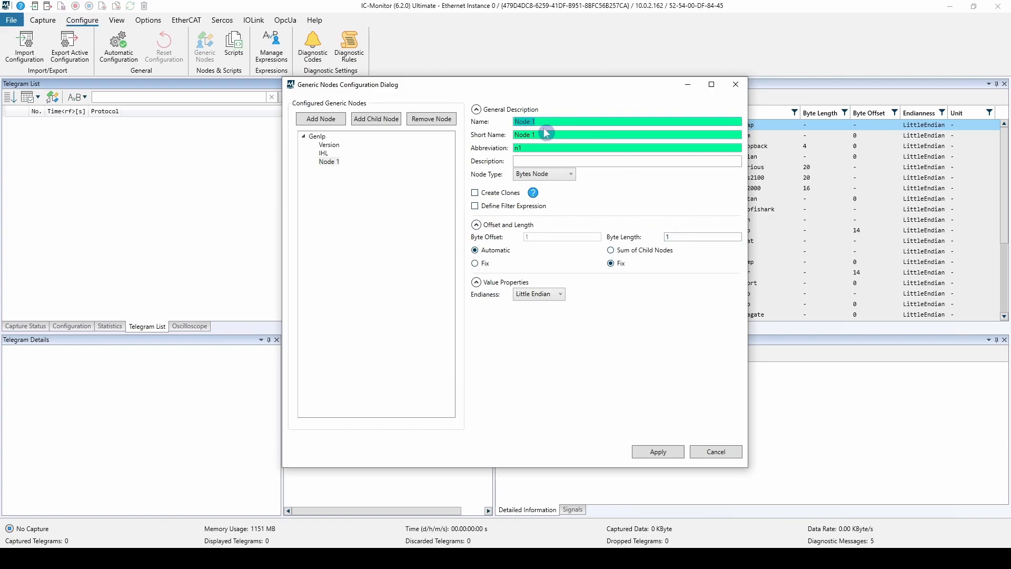
type("TOS")
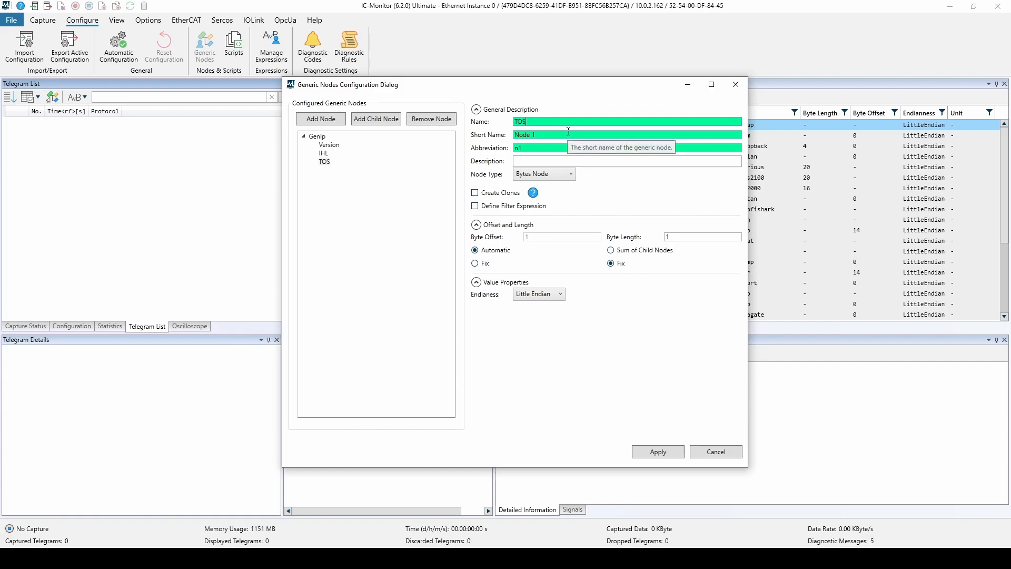
double_click(569, 132)
type("TOS")
key("Tab")
type("tos")
Step: Add two child nodes beneath TOS and set the first one's name and short name to DSCP and its abbreviation to dscp
left_click(327, 163)
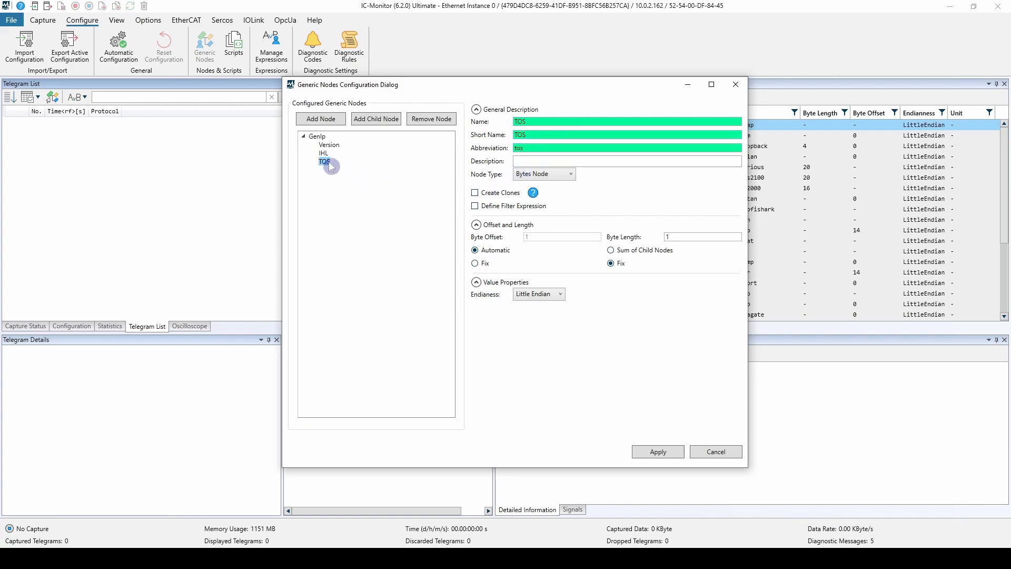
left_click(372, 123)
left_click(339, 170)
left_click(541, 121)
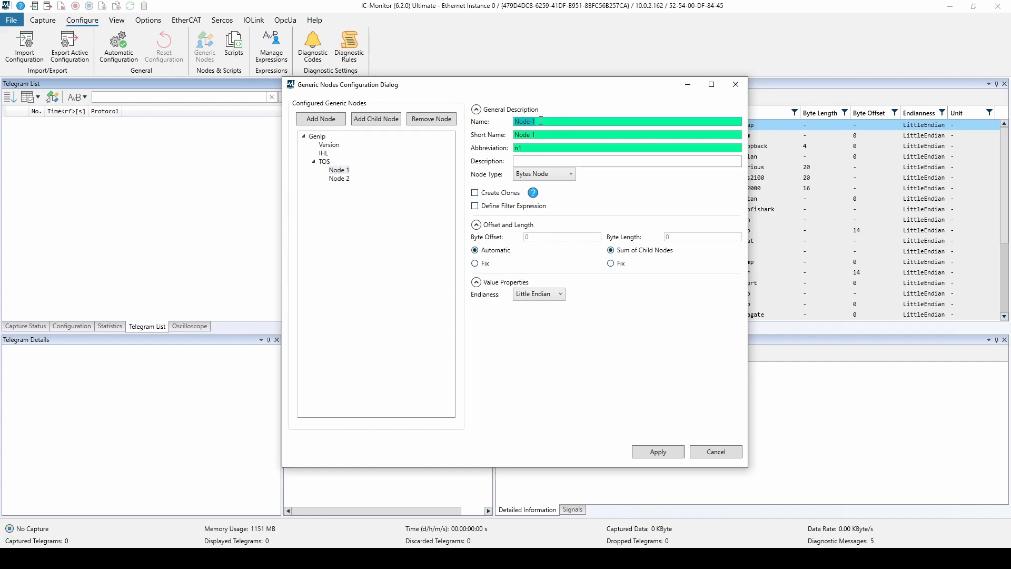
type("DSCP")
key("Tab")
type("DSCP")
key("Tab")
type("dscp")
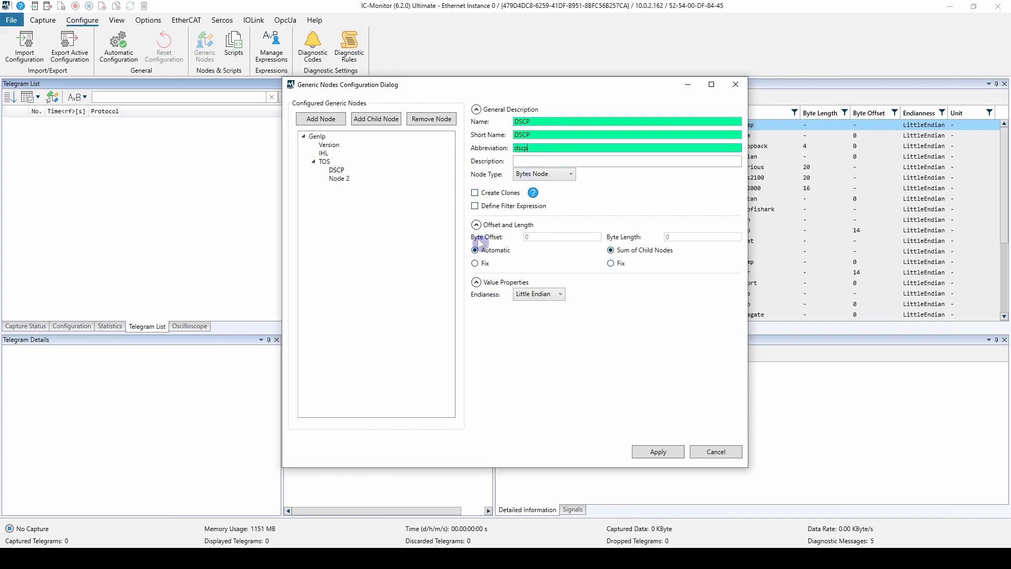
Step: Make the DSCP node a Bits Node with a fixed bit offset of 3 and a bit length of 5
left_click(538, 174)
left_click(543, 198)
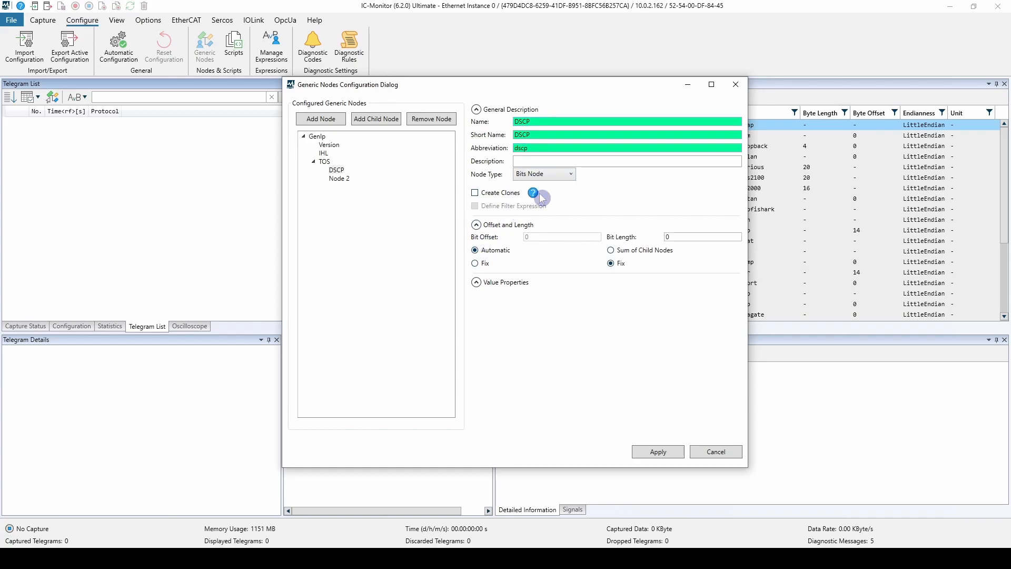
left_click(490, 264)
left_click(546, 237)
type("3")
left_click(671, 236)
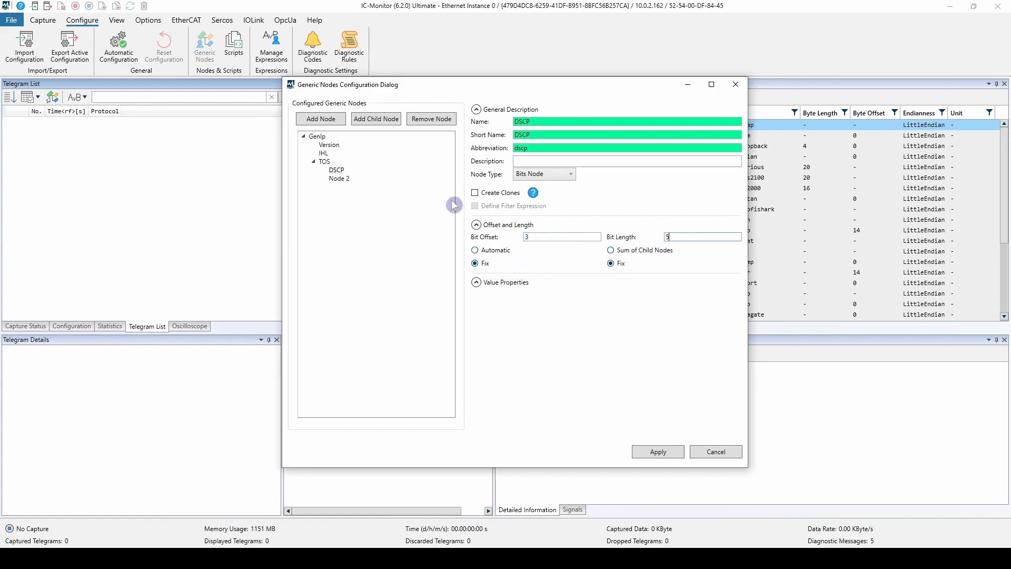
Step: Change the second child node beneath TOS to a Bits Node
left_click(339, 179)
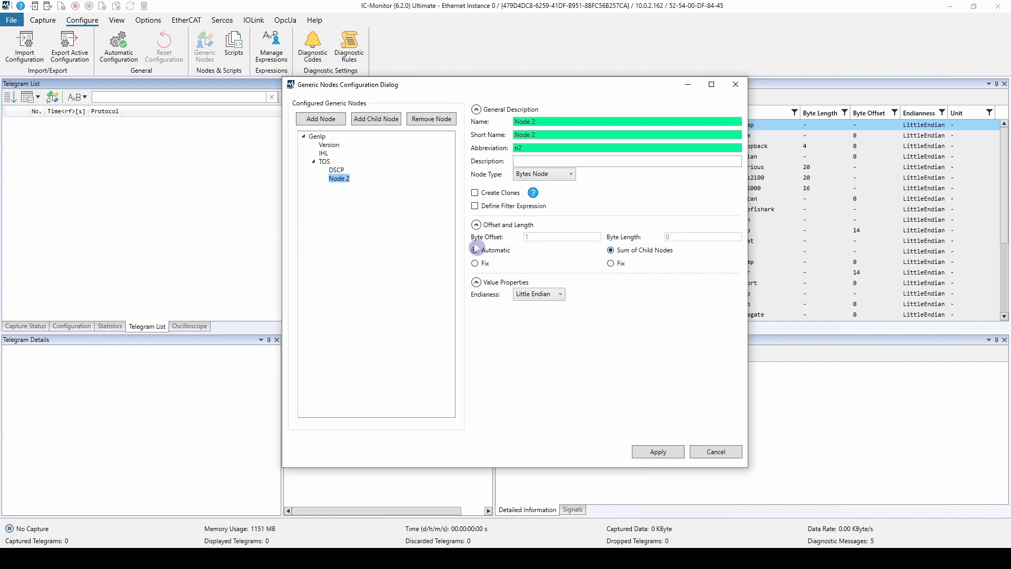
left_click(530, 175)
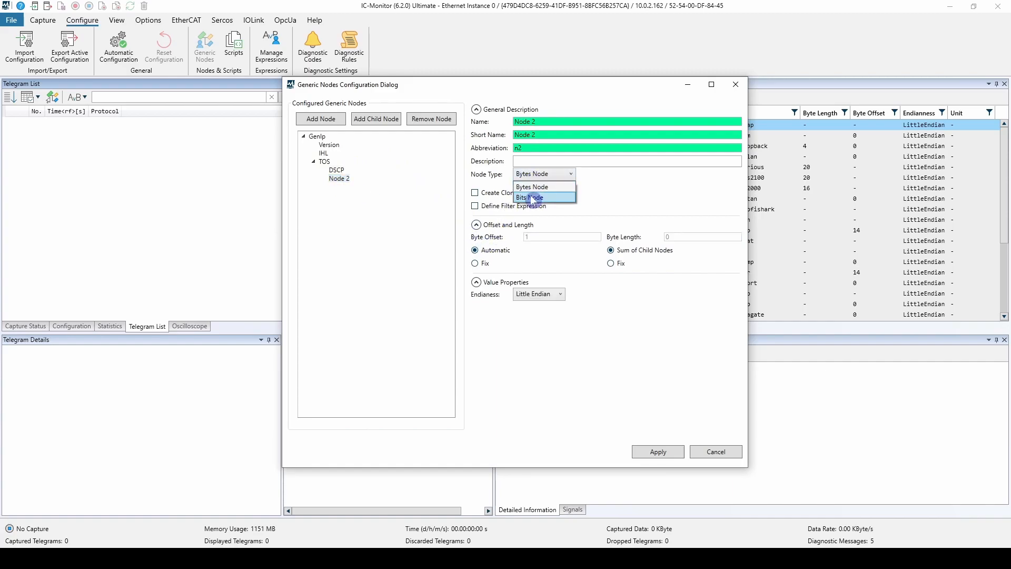
left_click(532, 198)
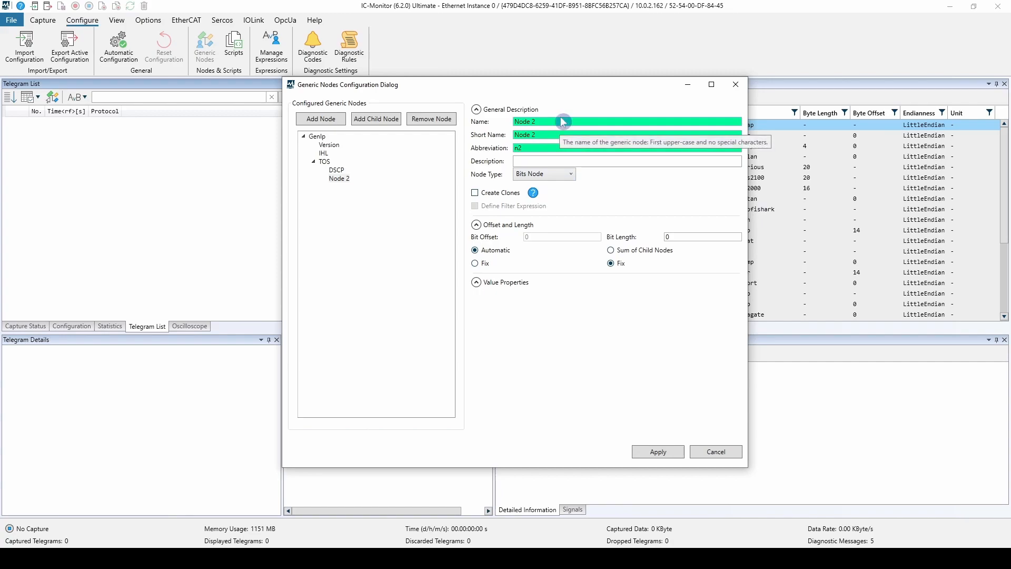
Step: Set the second TOS child node's name and short name to ECN, its abbreviation to ecn and its bit length to 3
type("ECN")
key("Tab")
type("ECN")
key("Tab")
type("ecn")
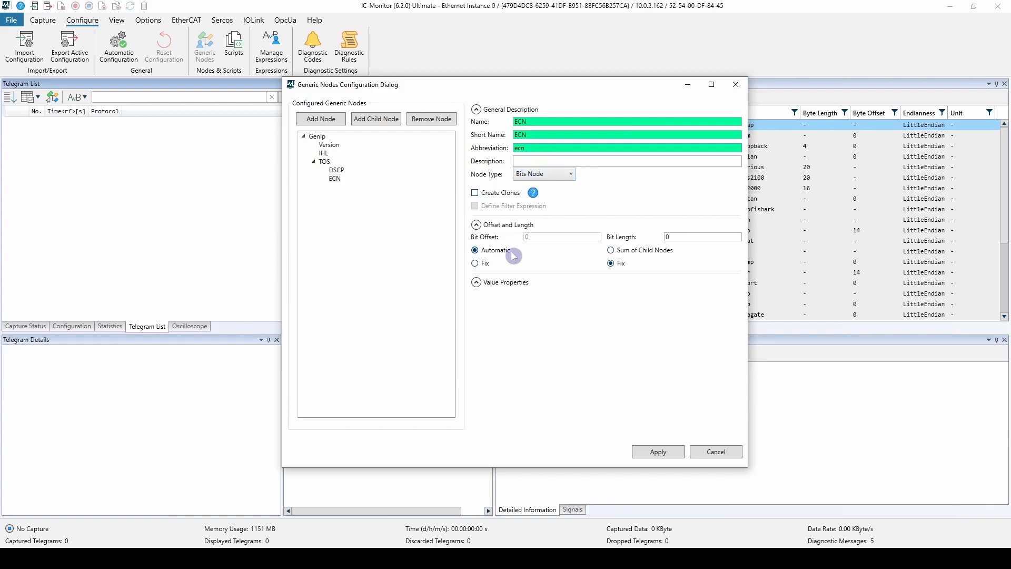
left_click(685, 236)
type("3")
Step: Add a fourth child node directly under GenIp and give it a fixed byte length of 2
left_click(335, 171)
left_click(325, 162)
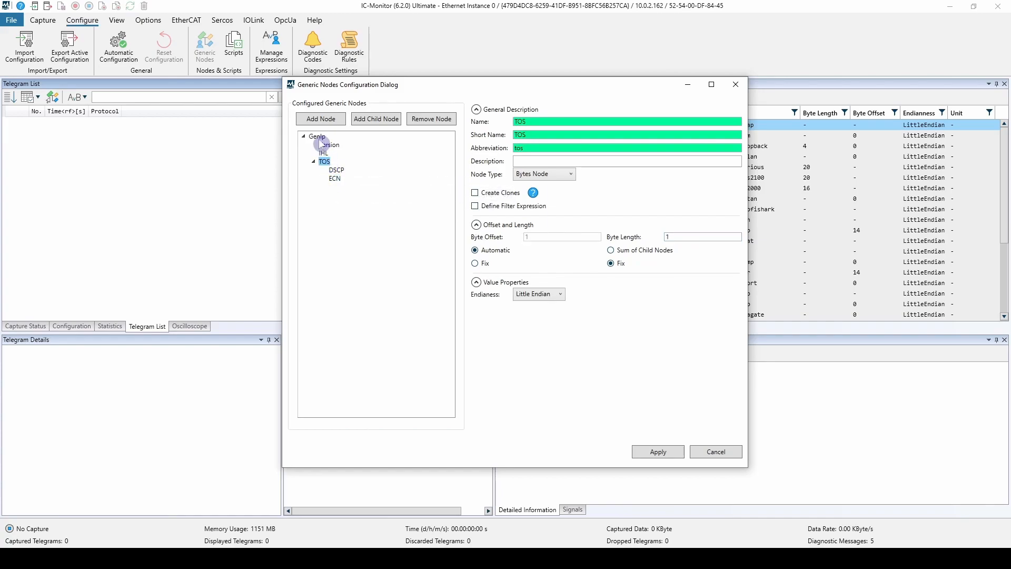
left_click(323, 145)
left_click(317, 137)
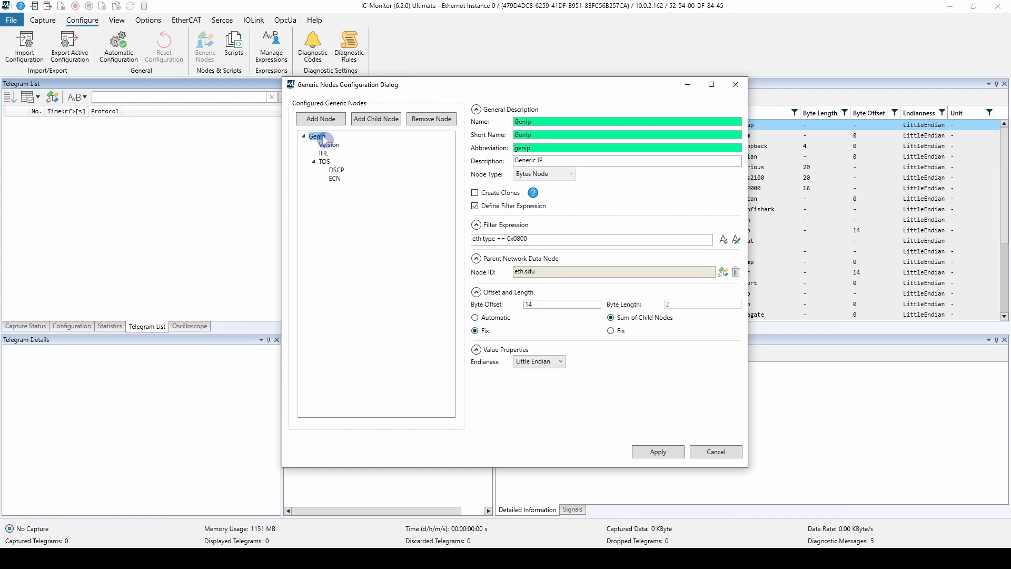
left_click(371, 119)
left_click(343, 186)
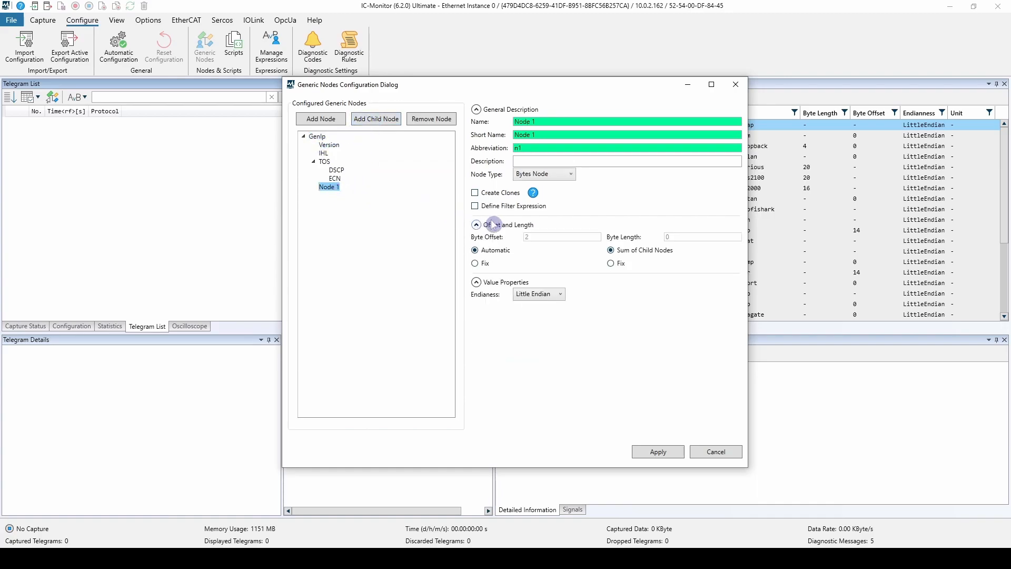
left_click(623, 263)
left_click(695, 237)
type("2")
Step: Set the fourth GenIp child node's name and short name to Total Len and its abbreviation to tlen
left_click(565, 121)
type("Total Len")
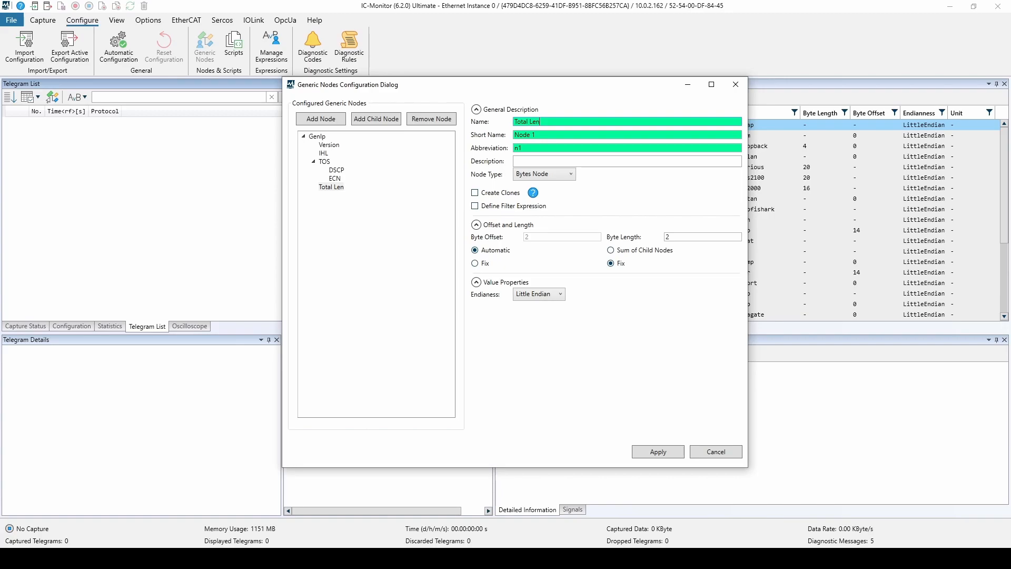
key("ctrl+a")
key("ctrl+c")
key("Tab")
key("ctrl+v")
key("Tab")
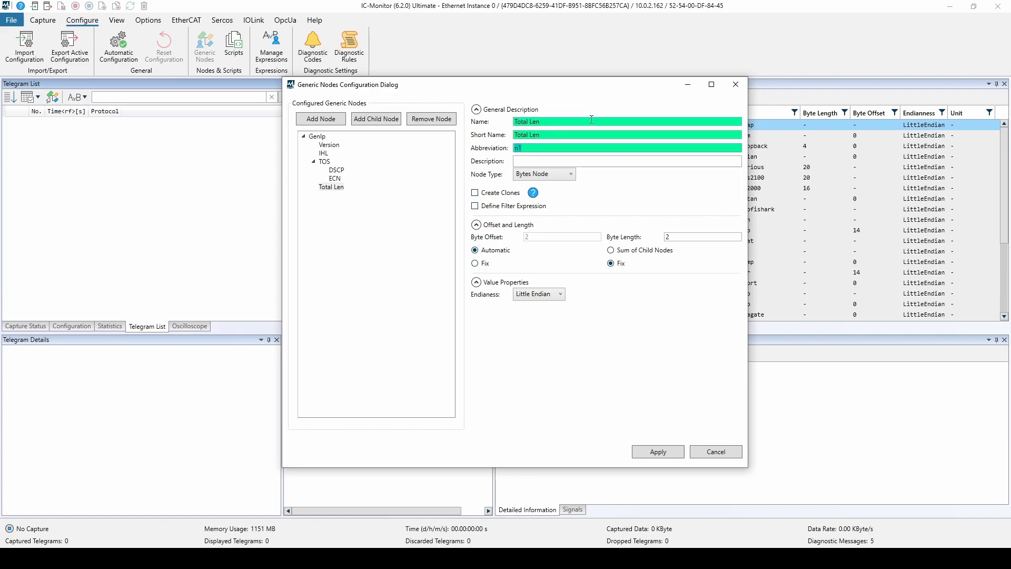
type("tle")
left_click(340, 251)
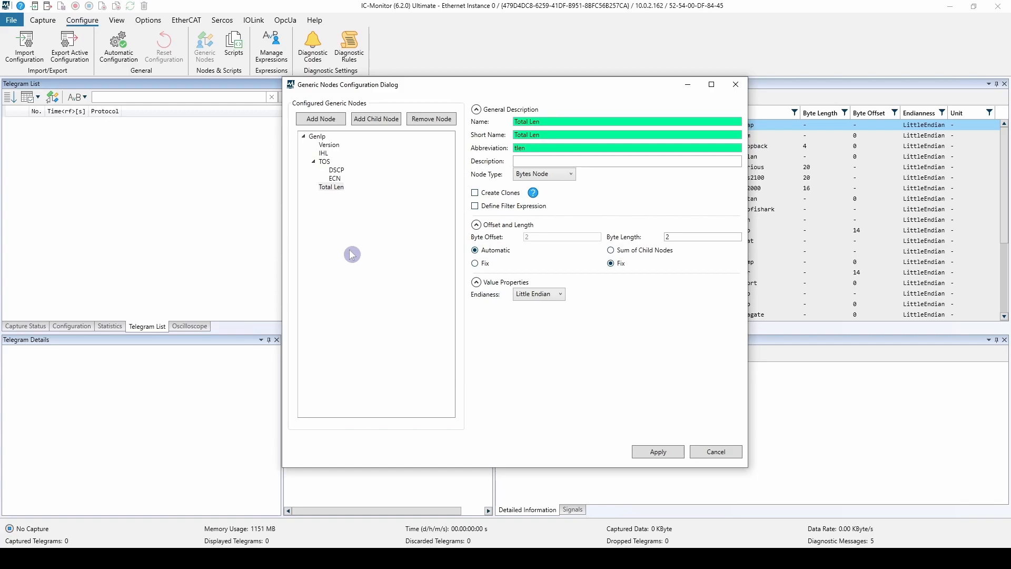
Step: Add a fifth child node under GenIp with name and short name TTL and abbreviation ttl
left_click(325, 137)
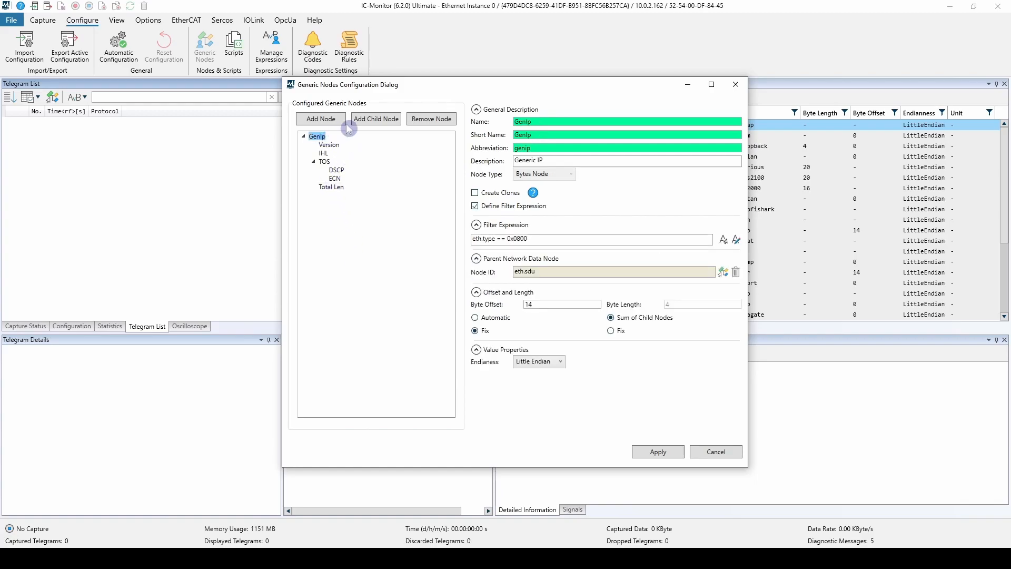
left_click(375, 119)
left_click(332, 194)
left_click(544, 122)
type("TTL")
key("Tab")
type("TTL")
key("Tab")
type("tt")
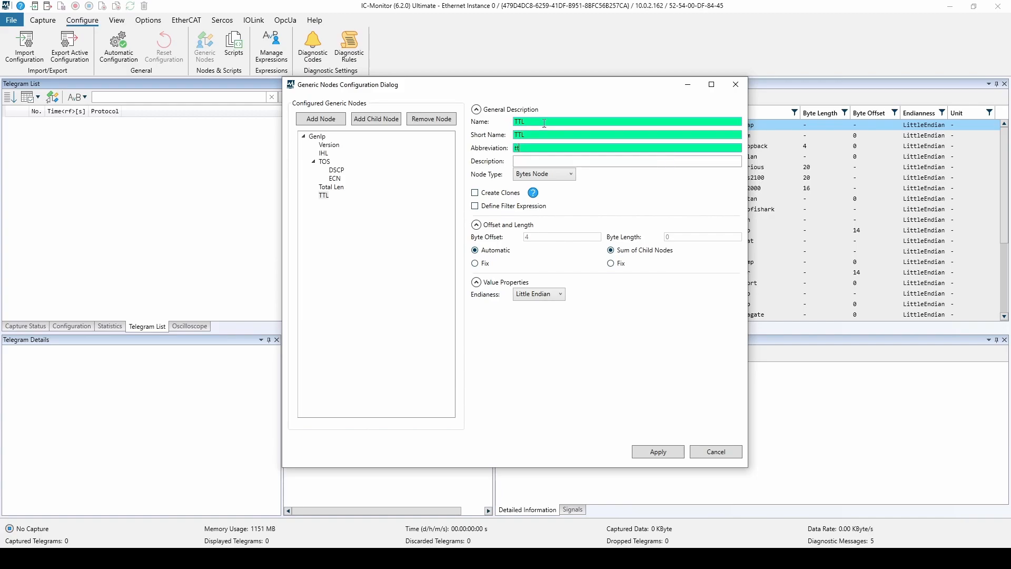
Step: Give the TTL node a fixed byte offset of 8 and a fixed byte length of 1
left_click(477, 263)
double_click(543, 235)
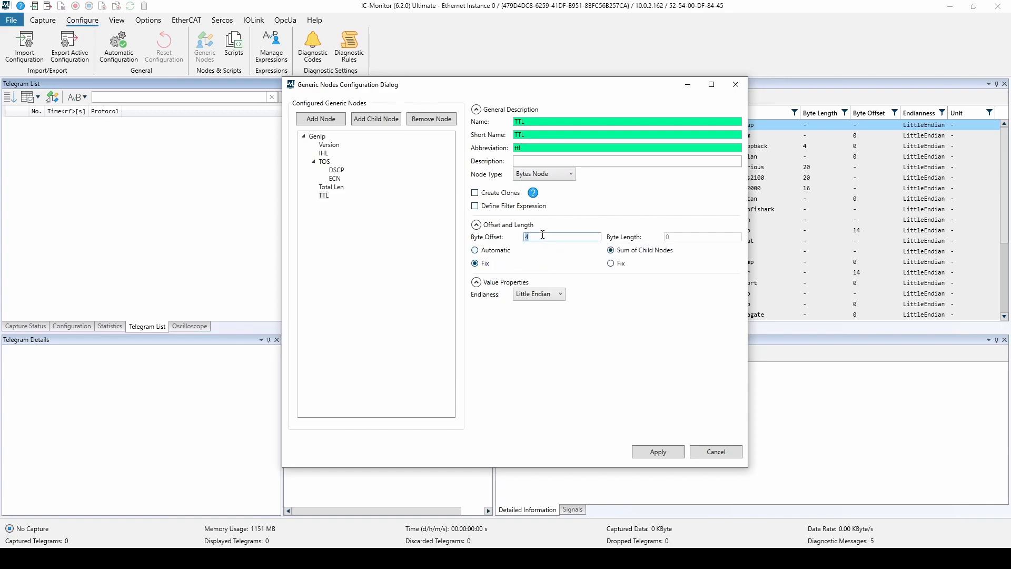
type("8")
left_click(608, 251)
left_click(625, 266)
type("1")
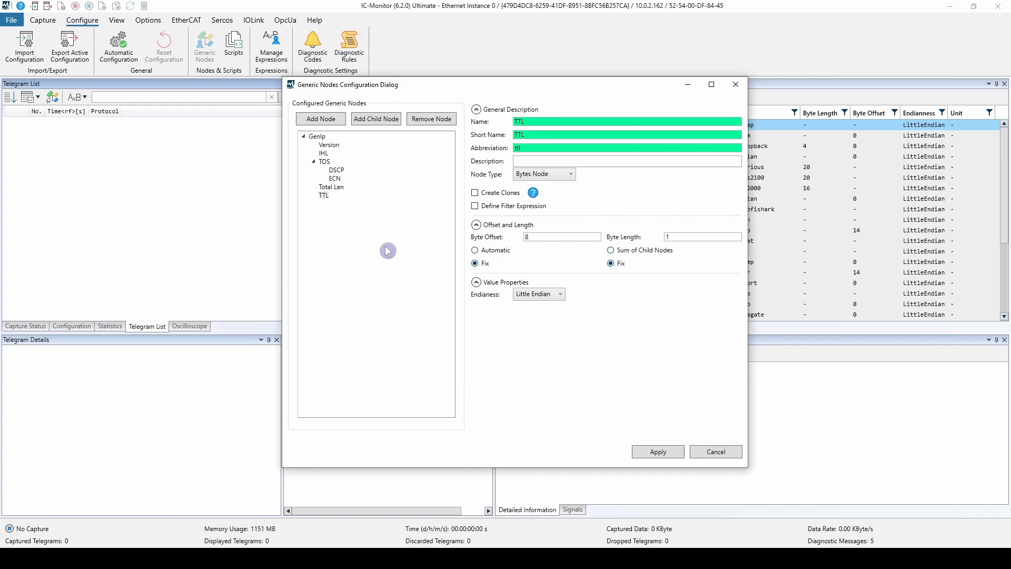
Step: Review the offsets and lengths of Total Len, TTL and GenIp, and browse the Ethernet nodes available as GenIp's parent
left_click(339, 188)
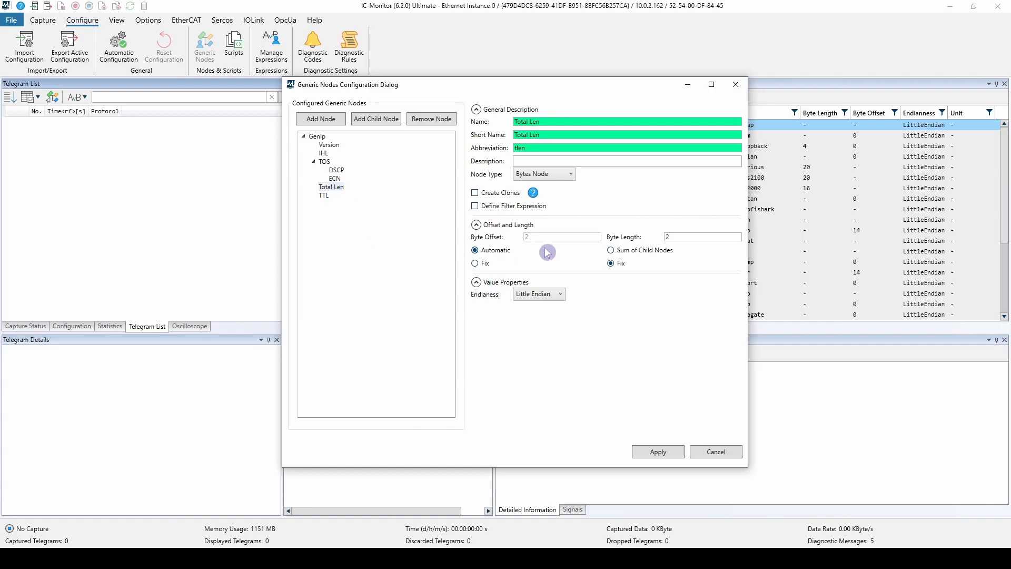
left_click(326, 197)
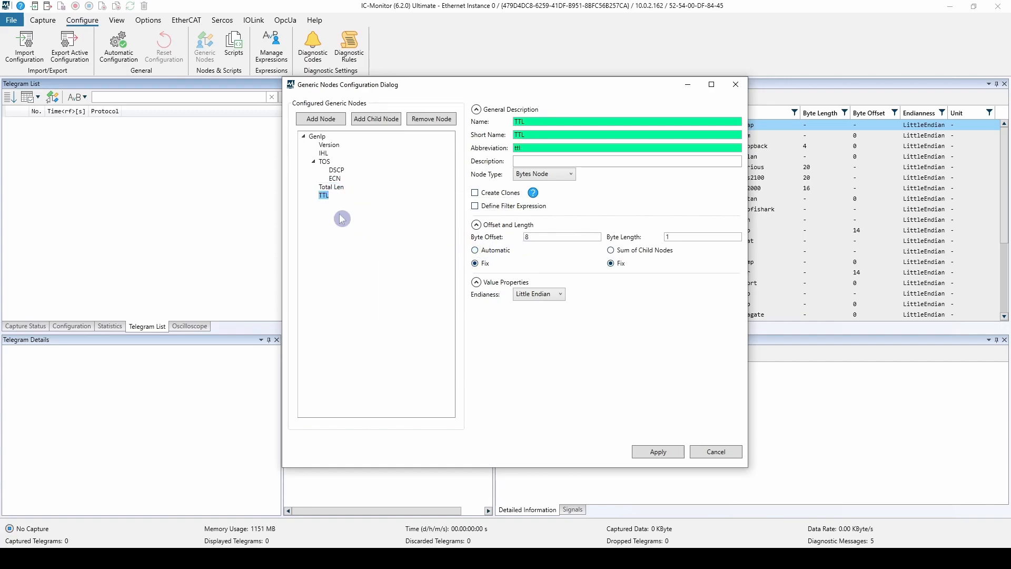
left_click(317, 136)
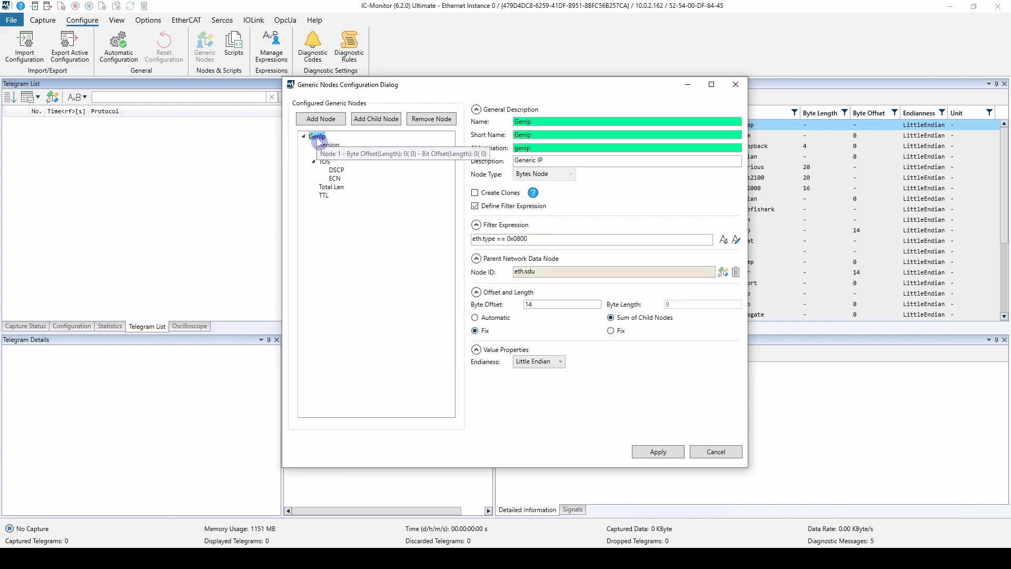
left_click(324, 196)
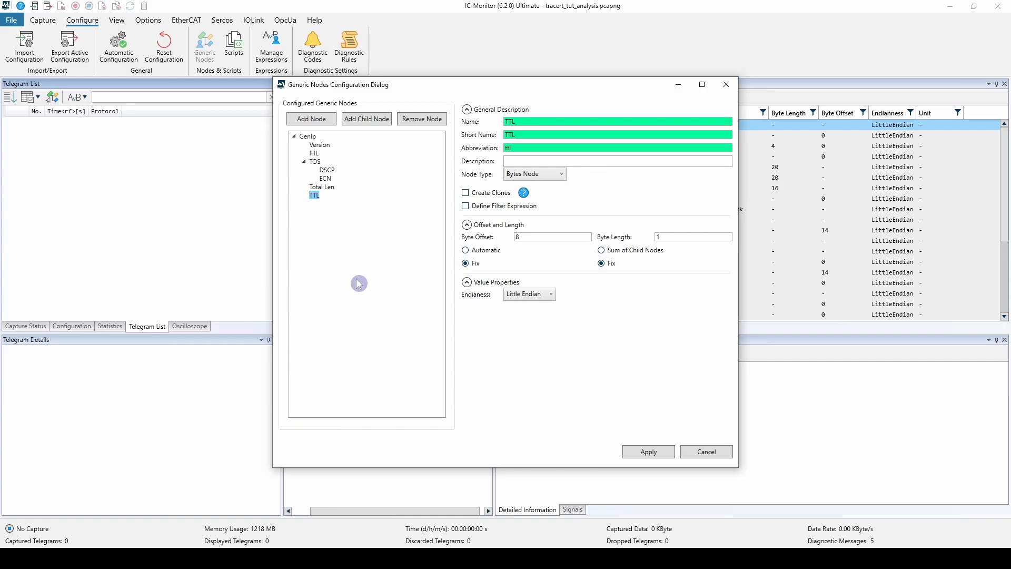
left_click(308, 137)
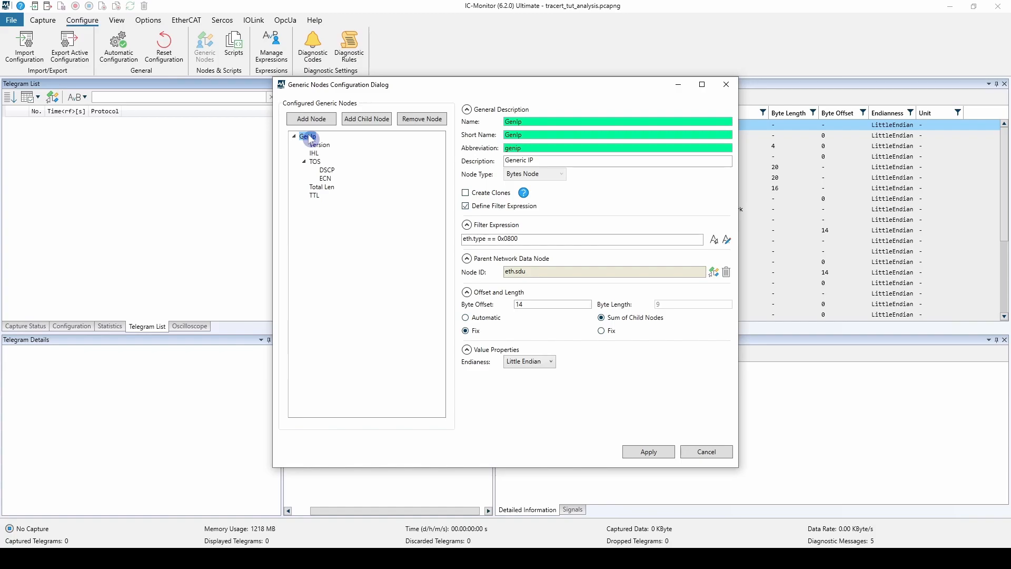
double_click(525, 304)
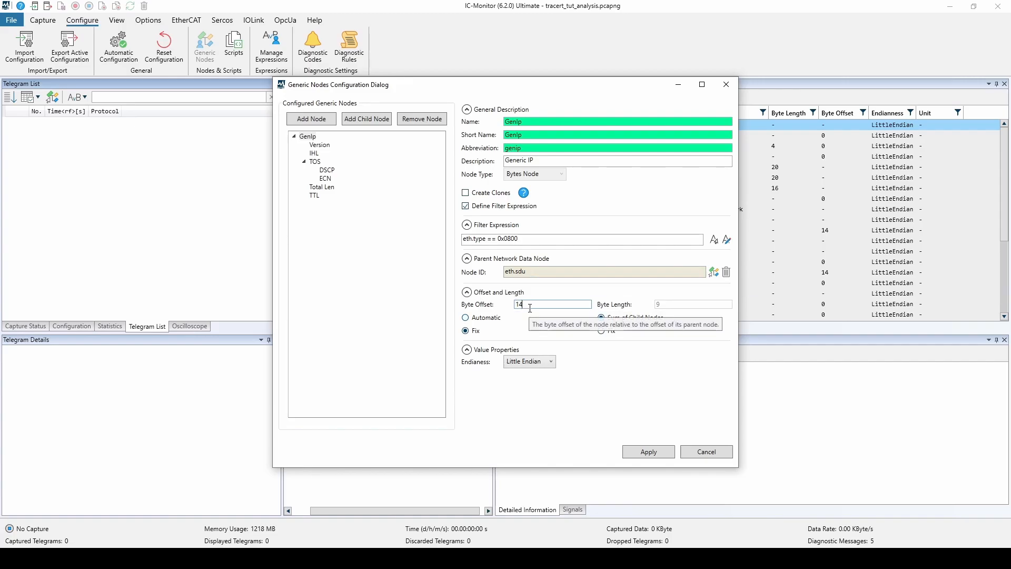
left_click(714, 273)
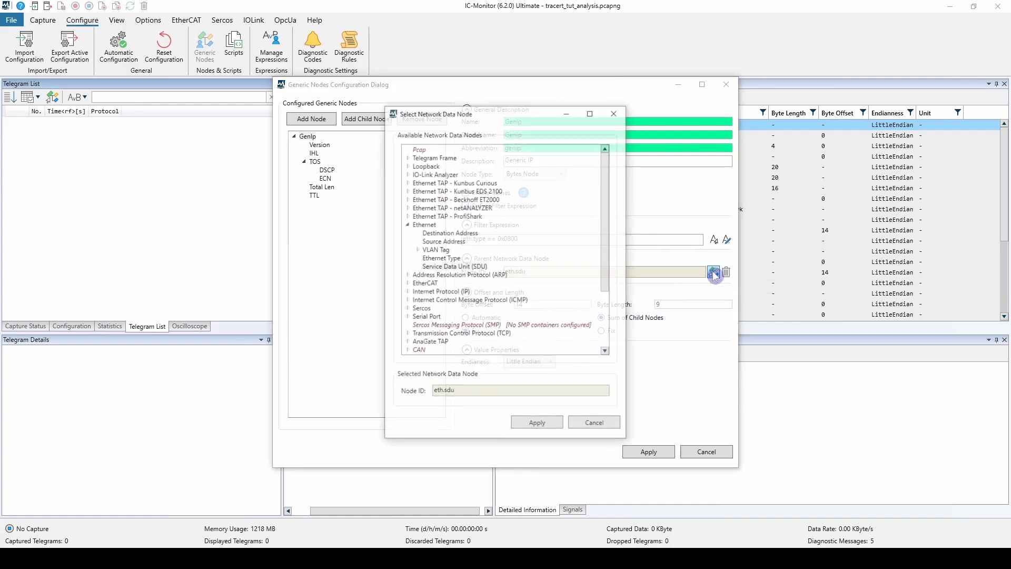
left_click(450, 234)
left_click(450, 241)
left_click(447, 258)
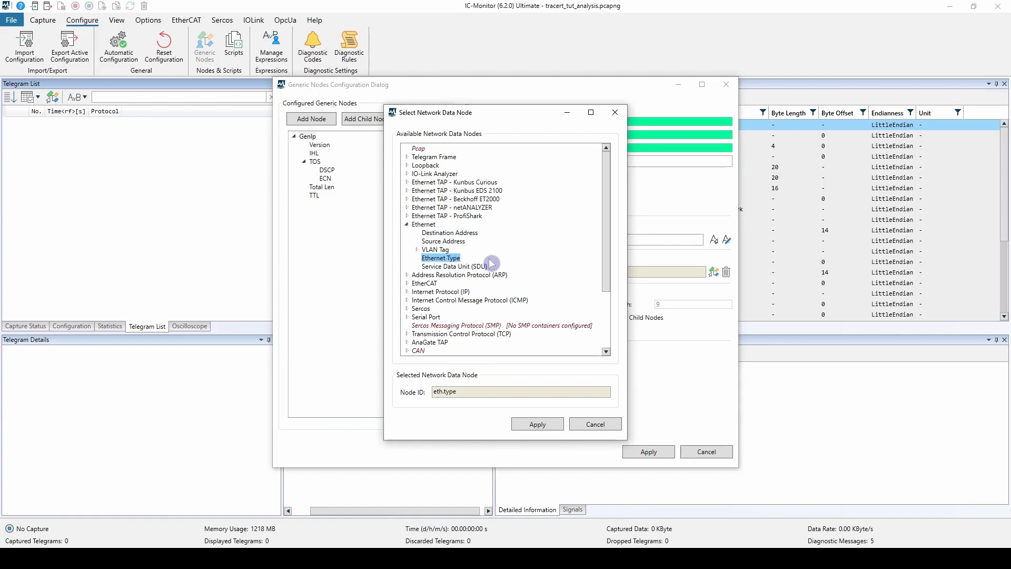
left_click(450, 251)
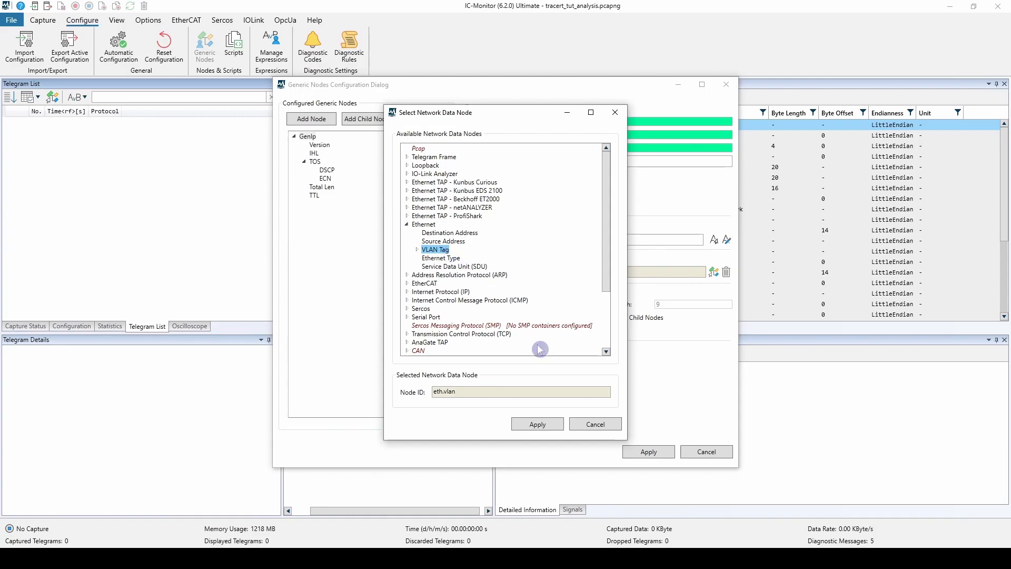
left_click(596, 424)
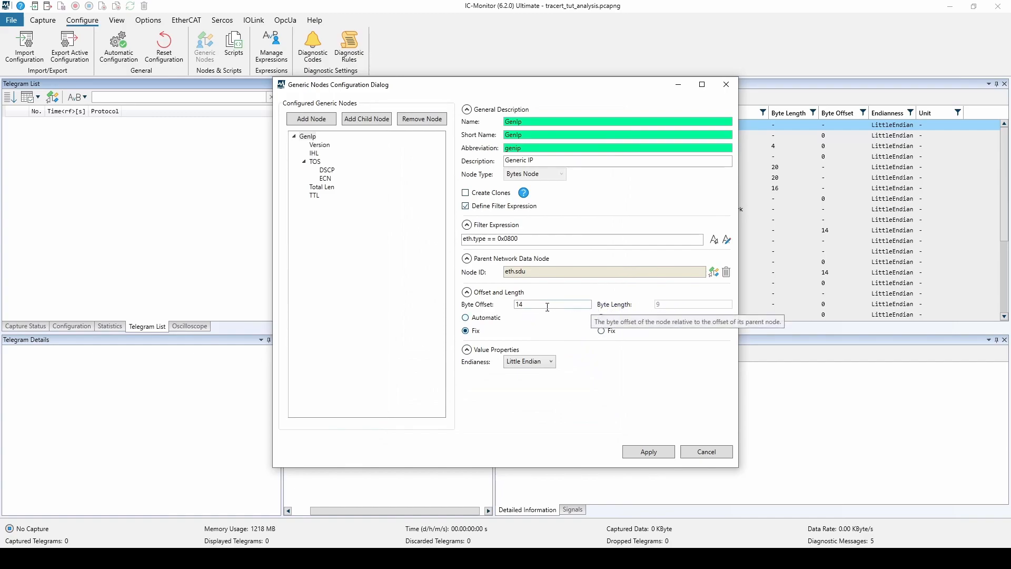
Step: Switch GenIp's byte offset to automatic and apply the Ethernet Service Data Unit (SDU) as its parent network data node
left_click(502, 316)
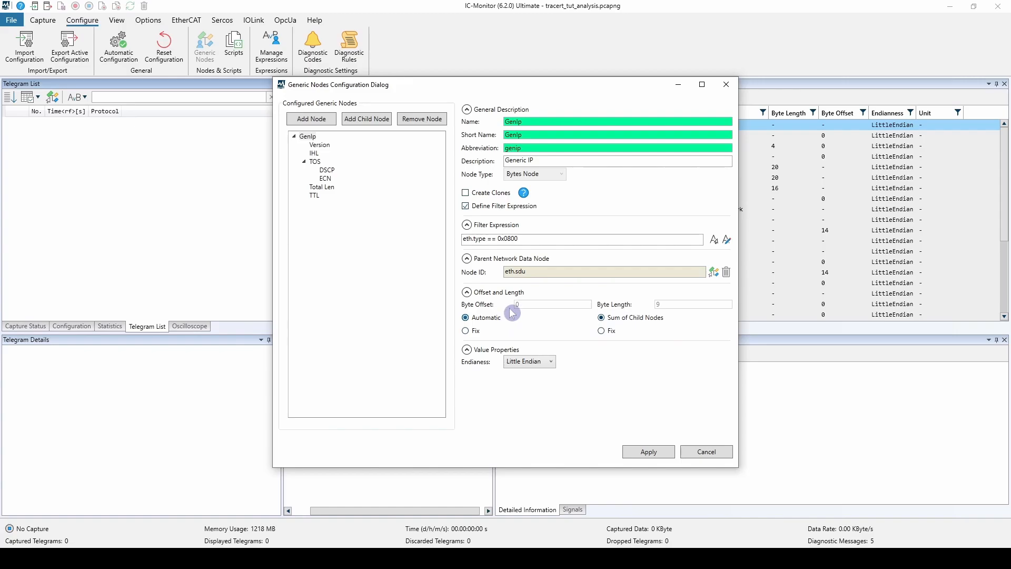
left_click(714, 272)
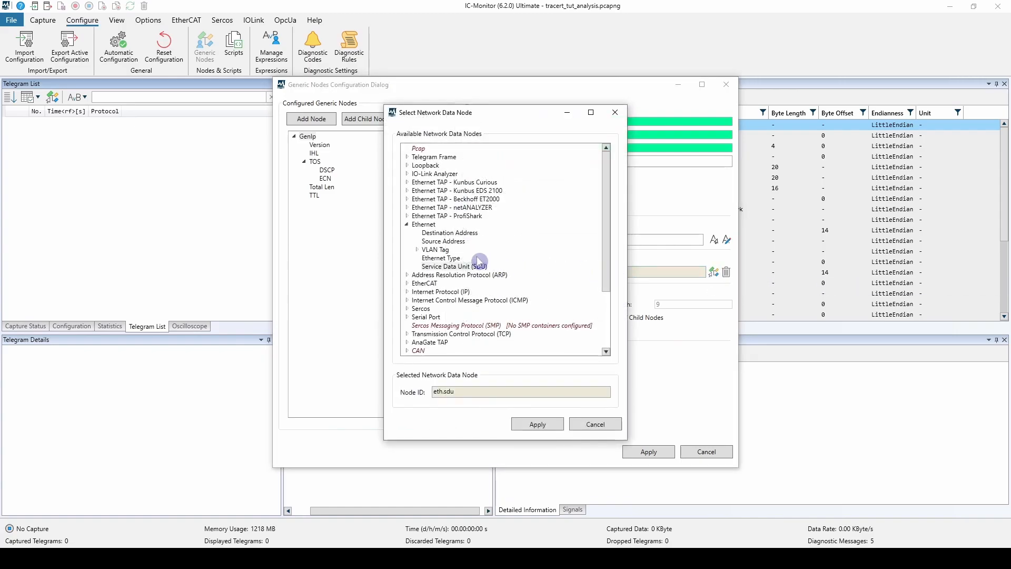
left_click(474, 267)
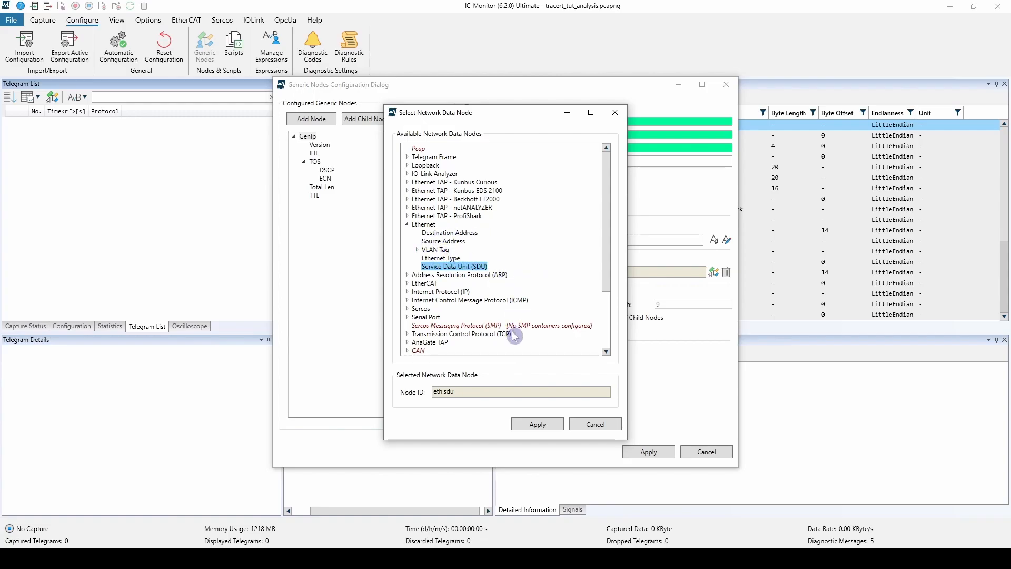
left_click(534, 424)
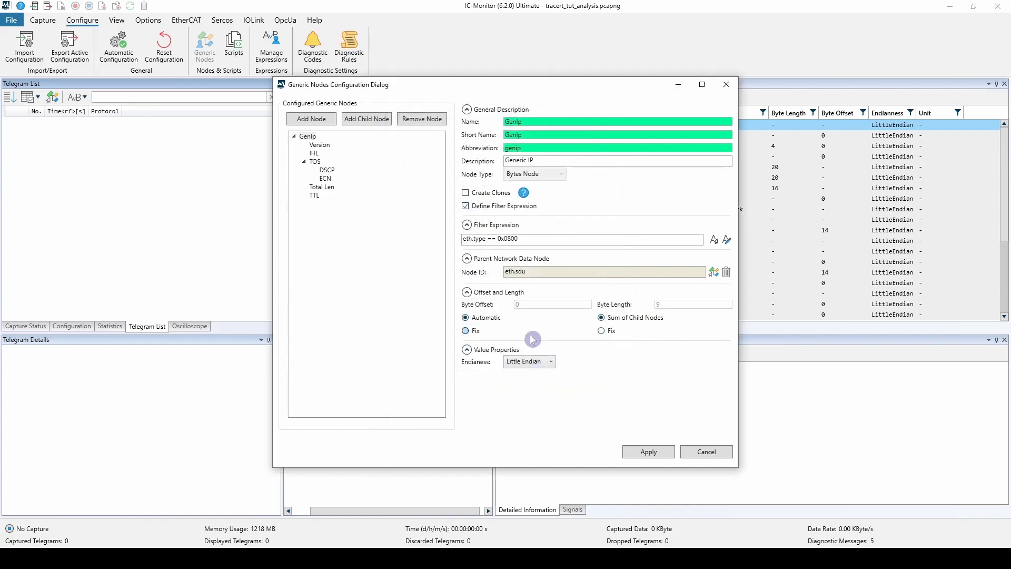
mouse_move(529, 271)
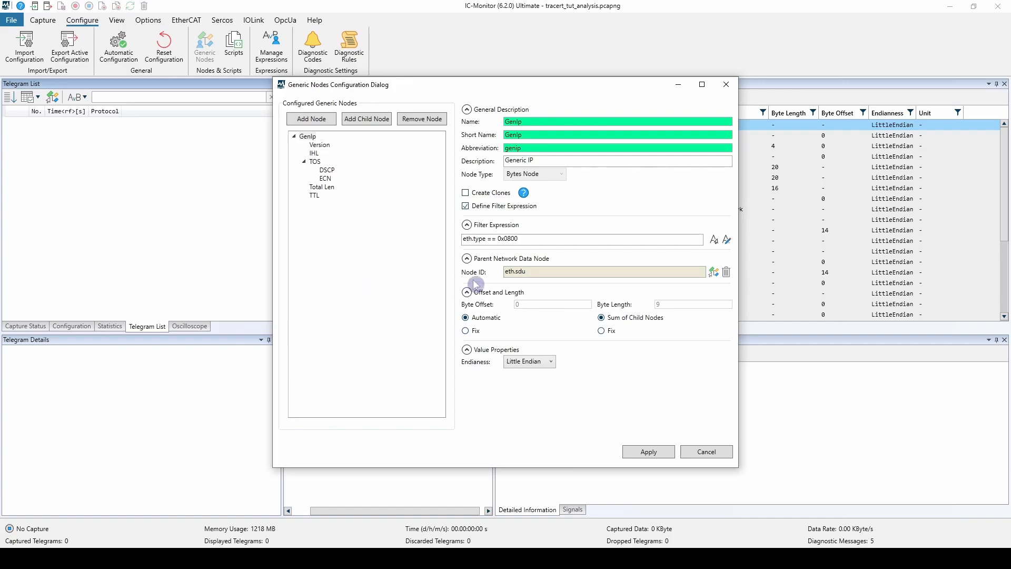
Step: Set the endianness of the Total Len node to Big Endian
left_click(331, 189)
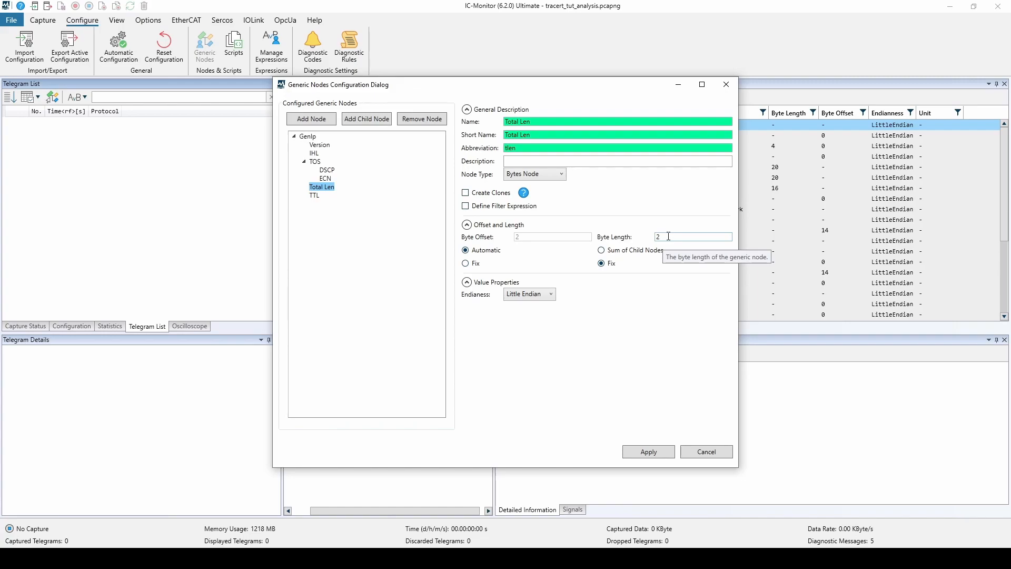
left_click(551, 294)
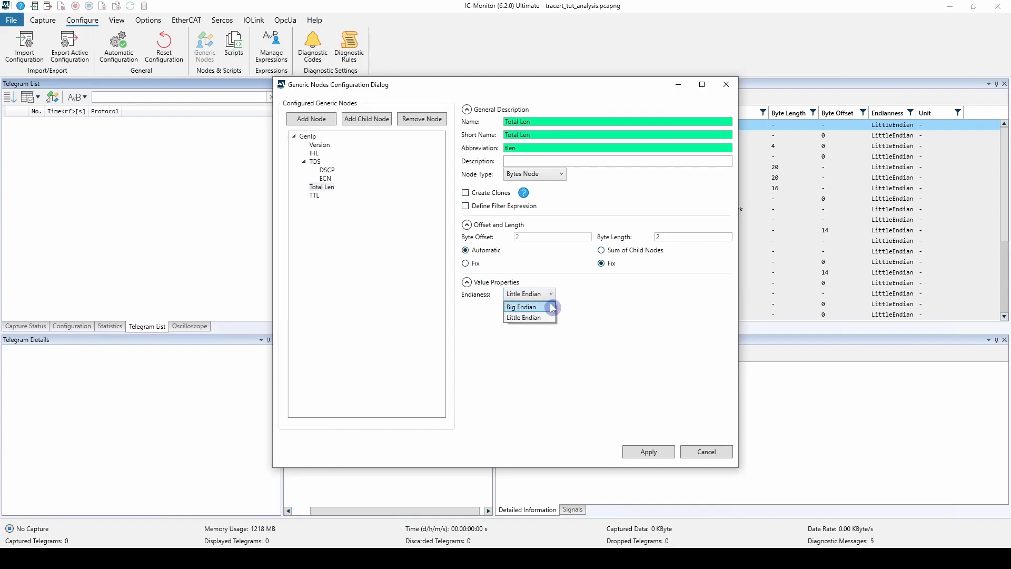
left_click(553, 307)
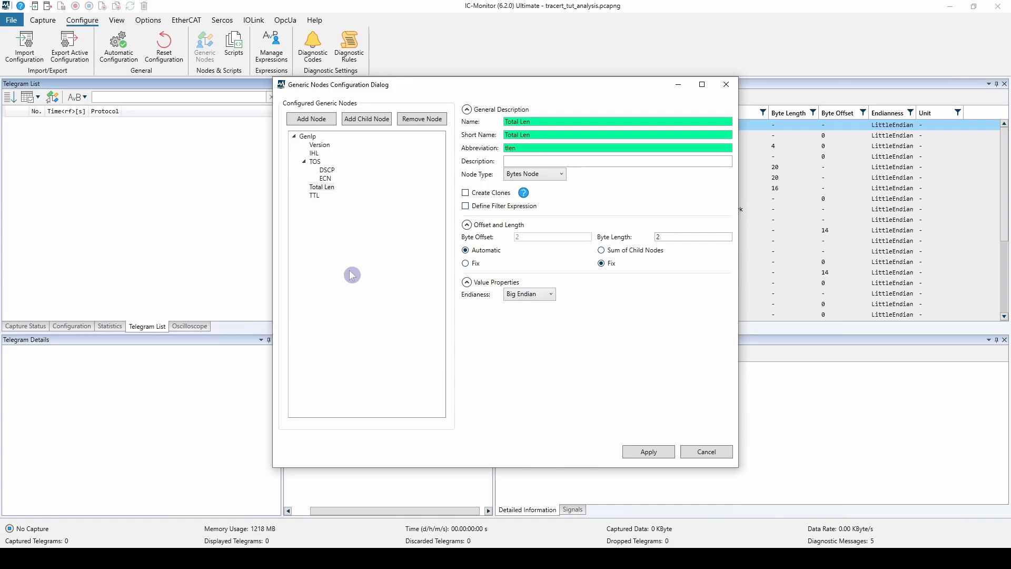
left_click(314, 195)
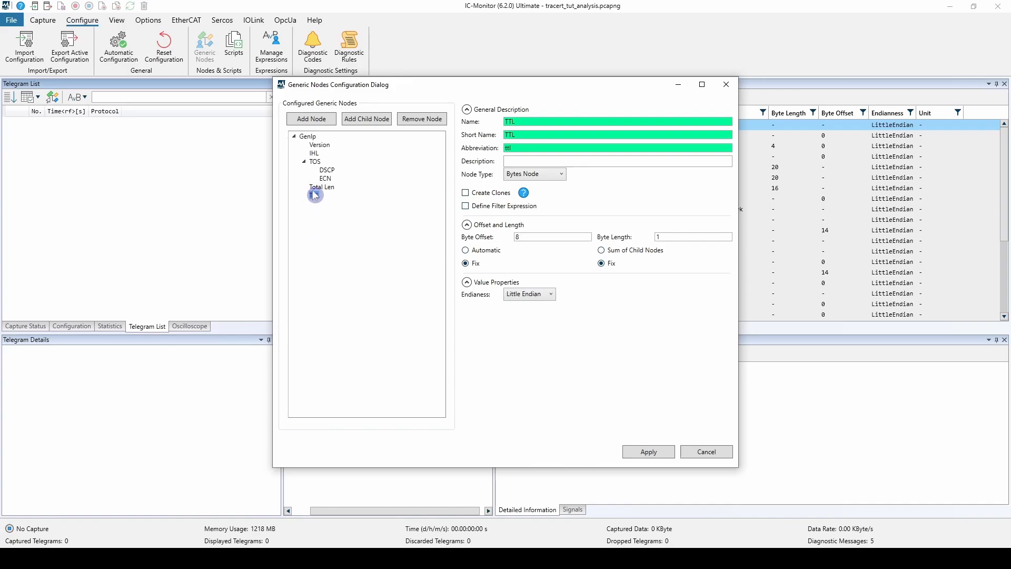
left_click(315, 162)
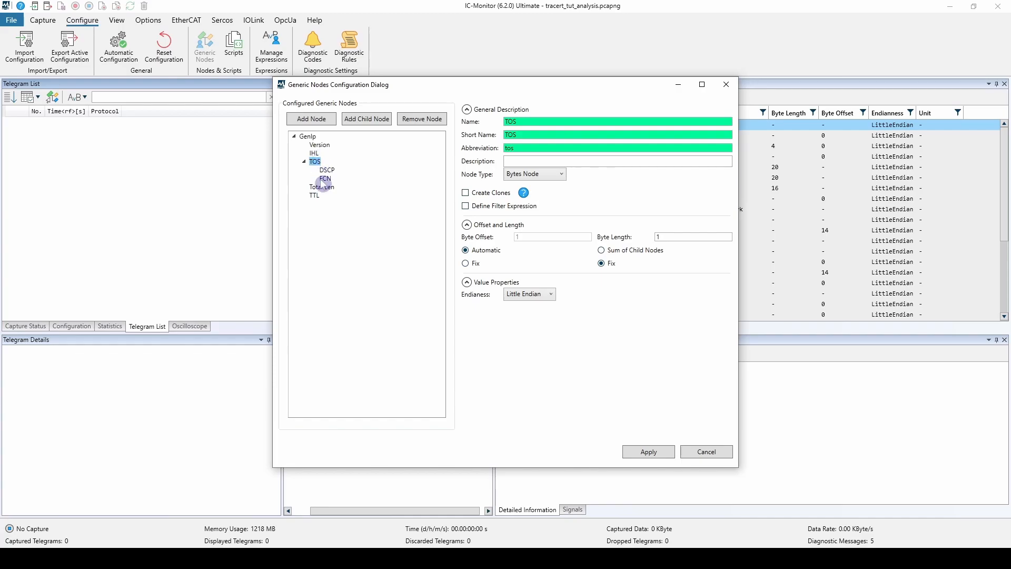
left_click(367, 347)
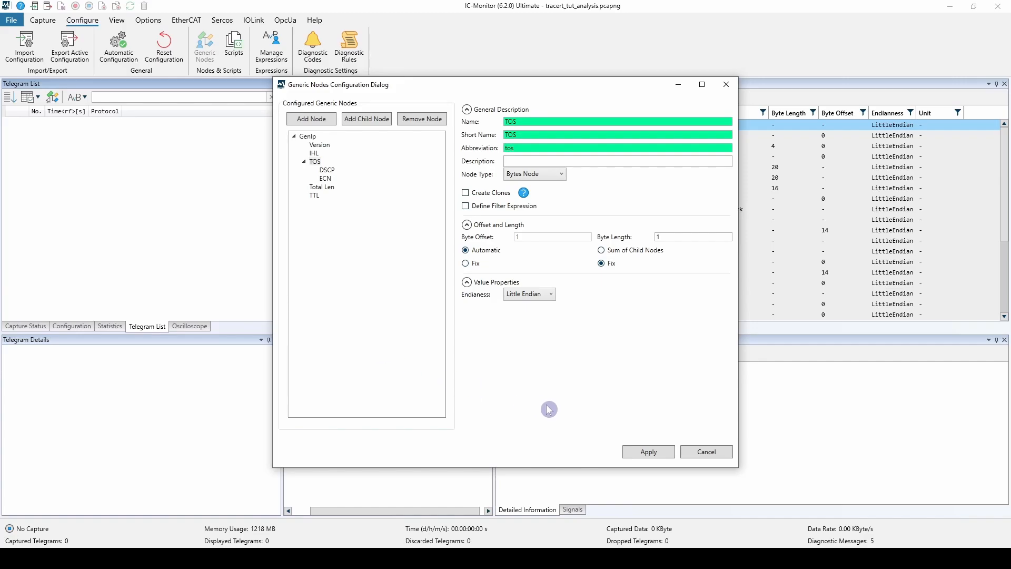
Step: Apply the generic node configuration, check that Ethernet Instance 0 is the selected capture interface, and start a live capture
left_click(636, 451)
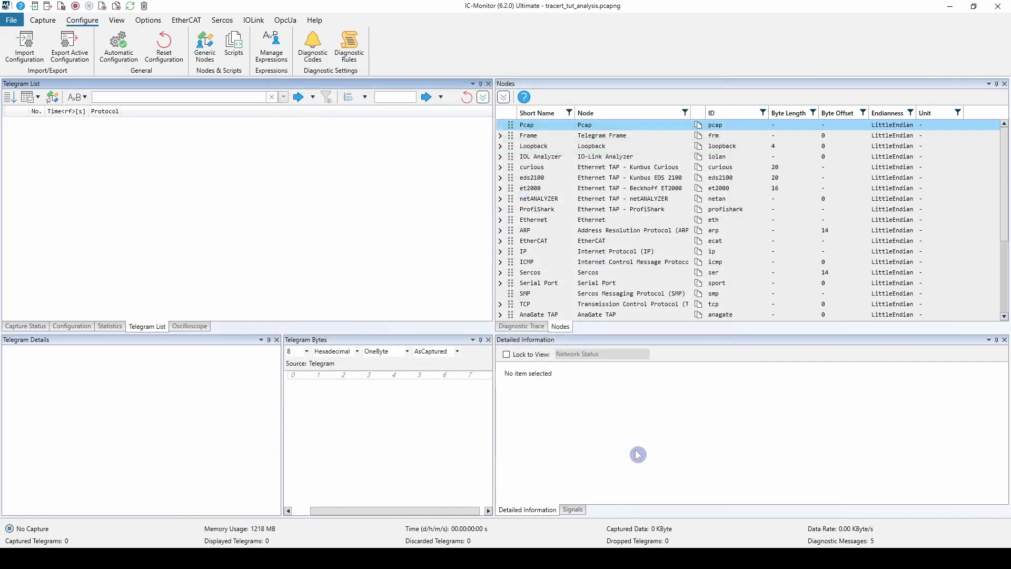
left_click(51, 21)
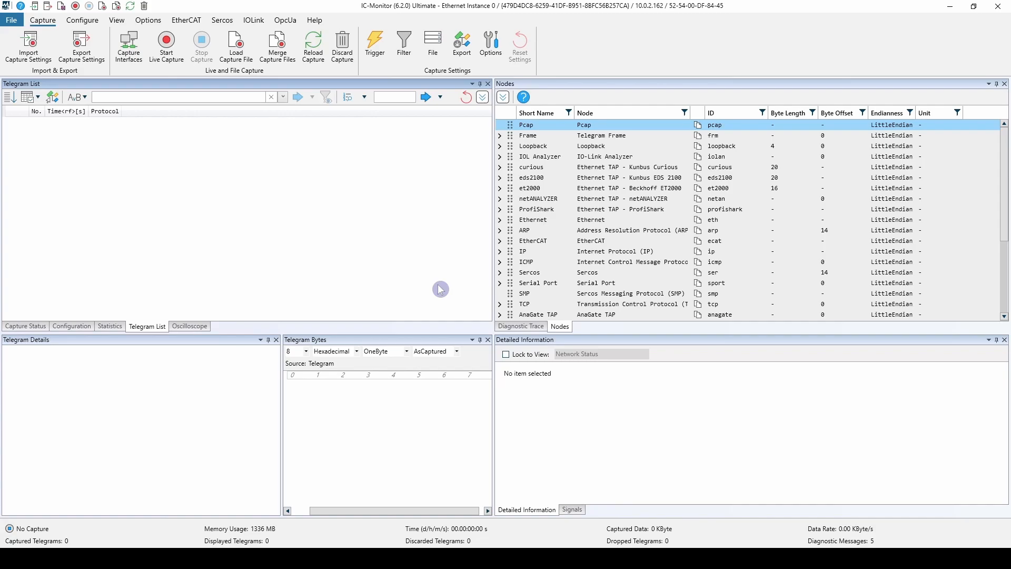
left_click(140, 58)
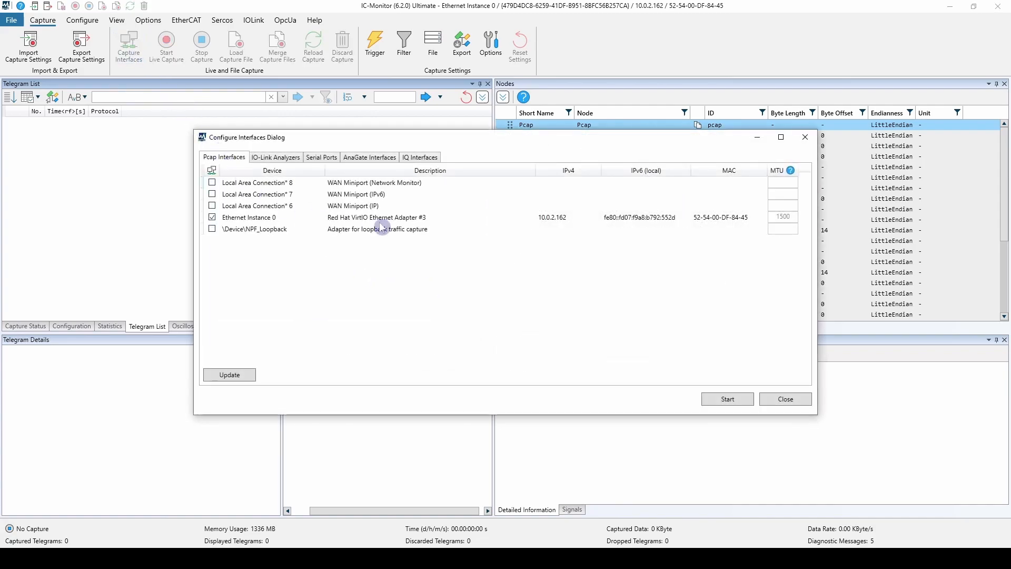
left_click(787, 398)
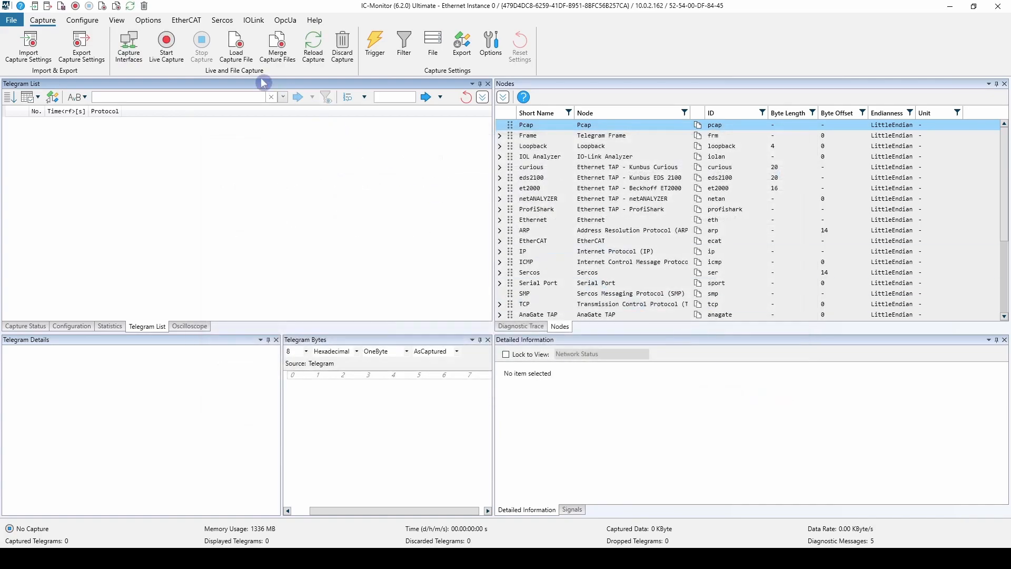
left_click(176, 54)
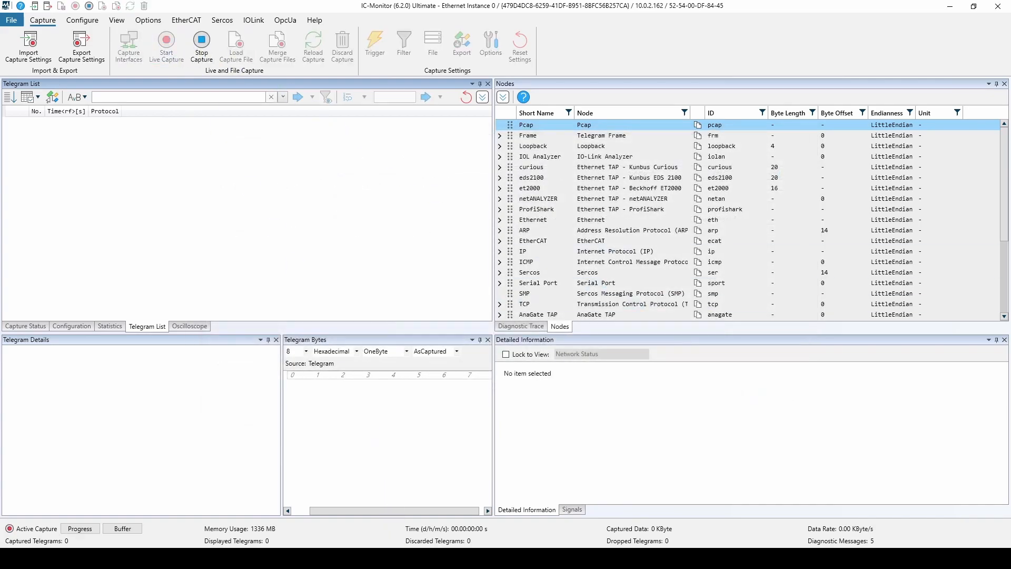
Step: Switch to the Command Prompt and ping 10.0.2.223 to generate traffic, then return to IC-Monitor and stop the capture
key("alt+Tab")
type("ping 10.0.2.223")
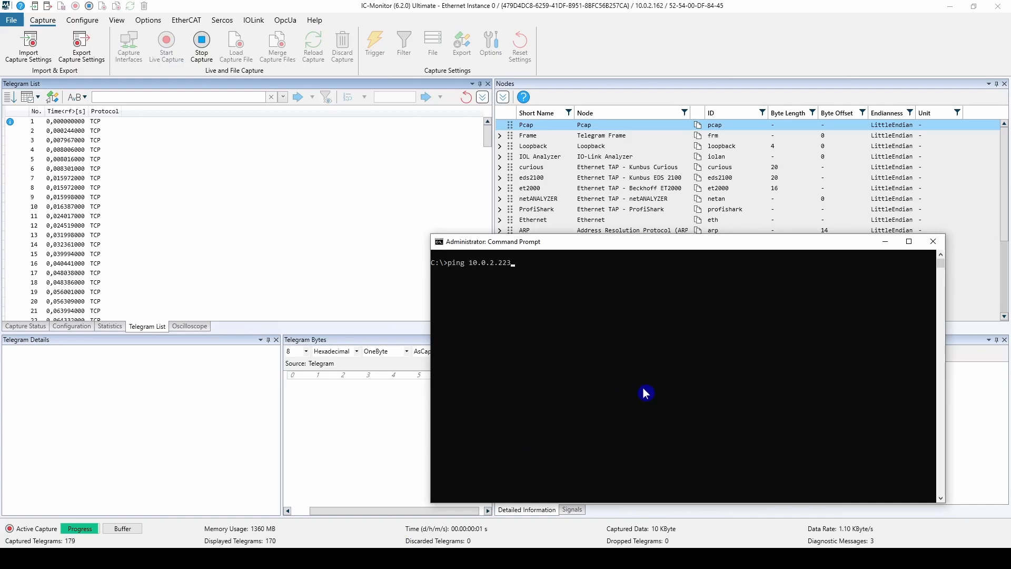
key("Return")
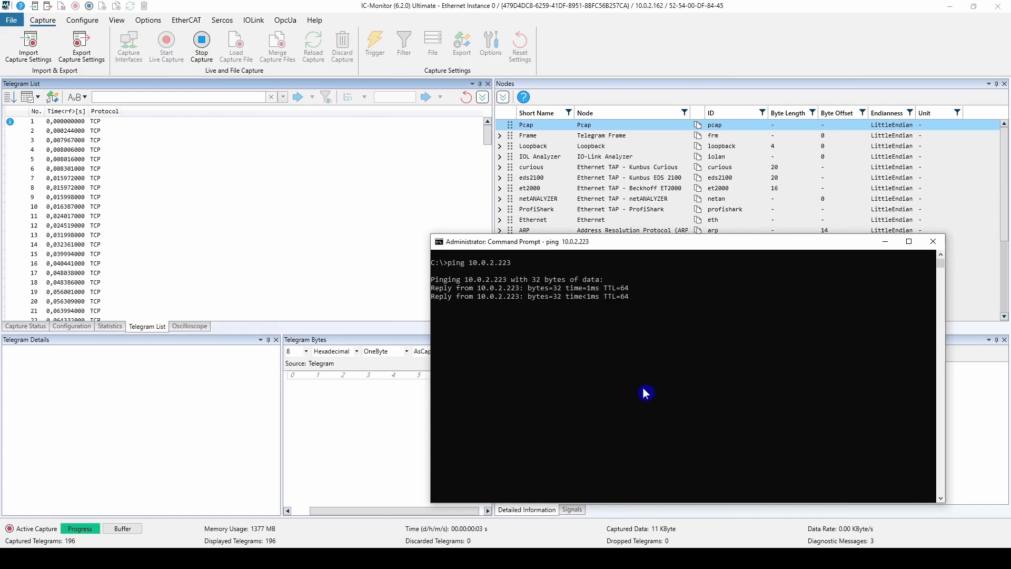
left_click(892, 243)
left_click(202, 47)
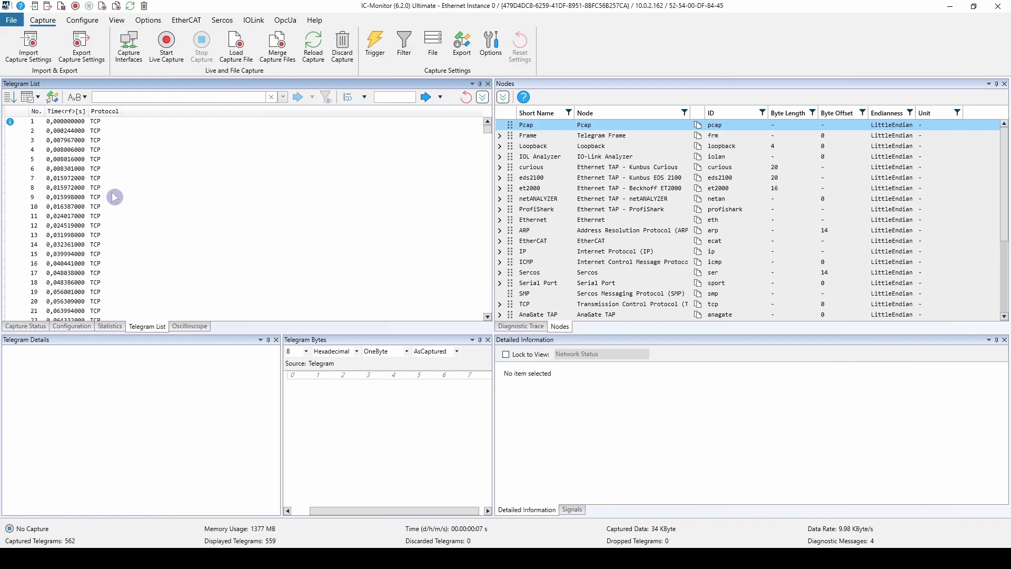
Step: Examine the GenIp fields decoded in TCP telegram 7 and the bytes that Version, IHL, TOS, Total Len and TTL cover
left_click(96, 181)
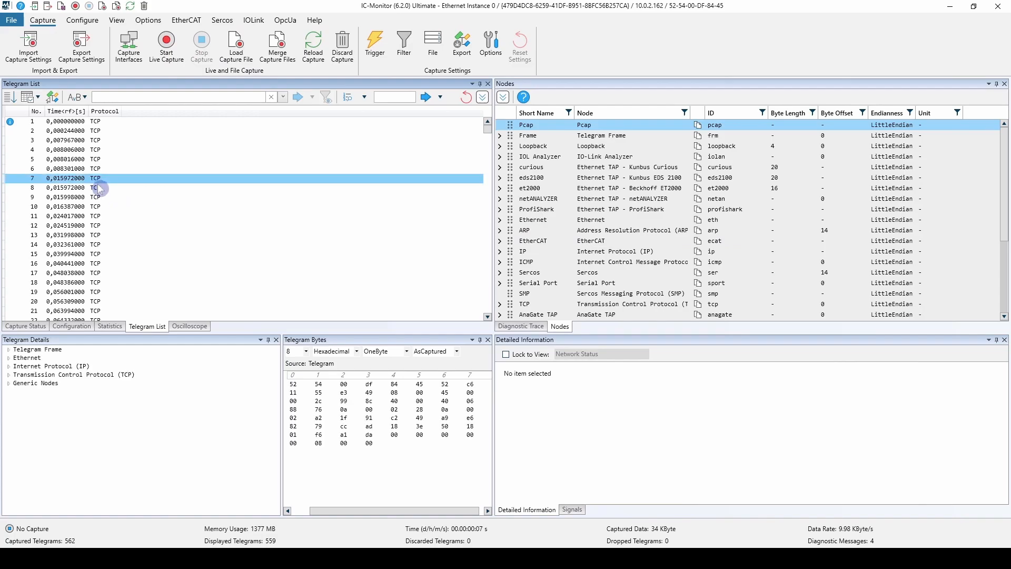
left_click(86, 363)
left_click(9, 384)
left_click(18, 392)
left_click(47, 401)
left_click(42, 409)
left_click(46, 416)
left_click(42, 435)
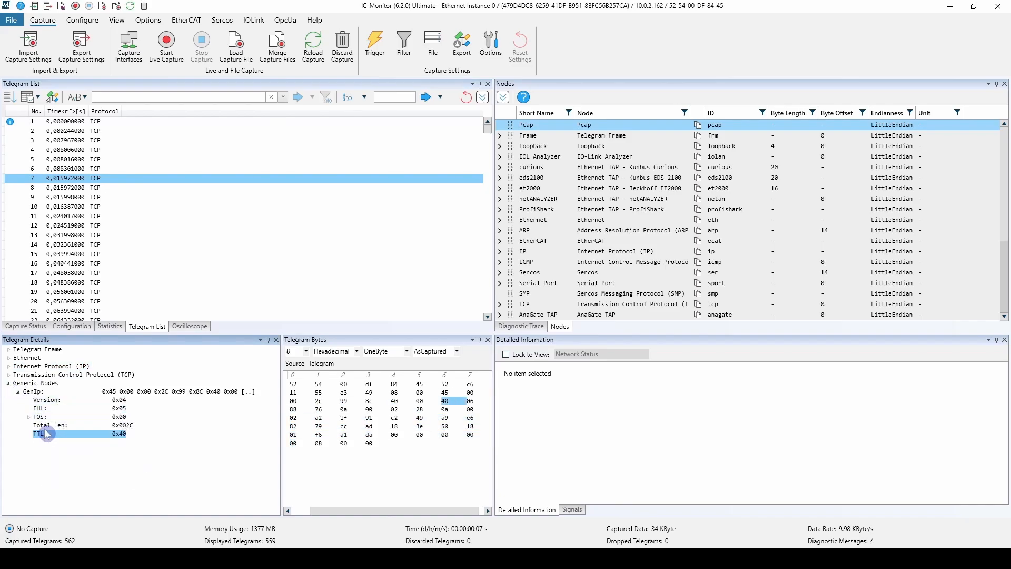
left_click(48, 425)
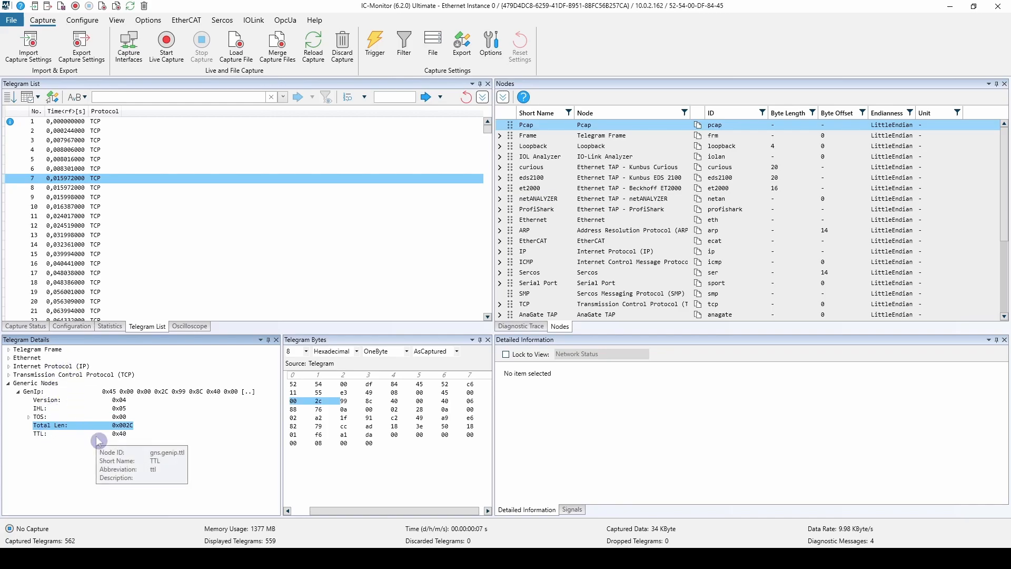
Step: Filter the telegram list with the expression eth.type != 0x0800
left_click(128, 98)
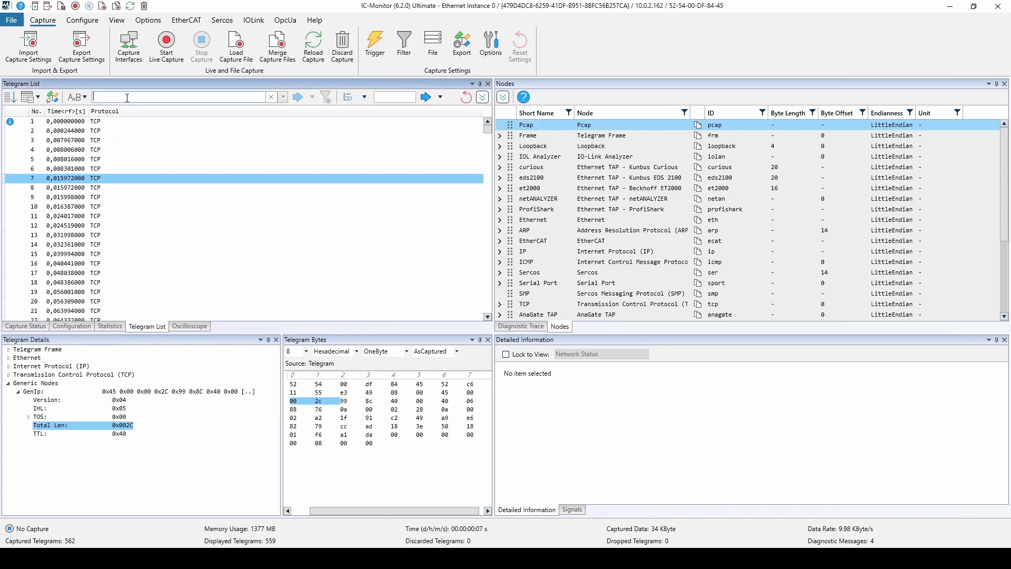
type("eth")
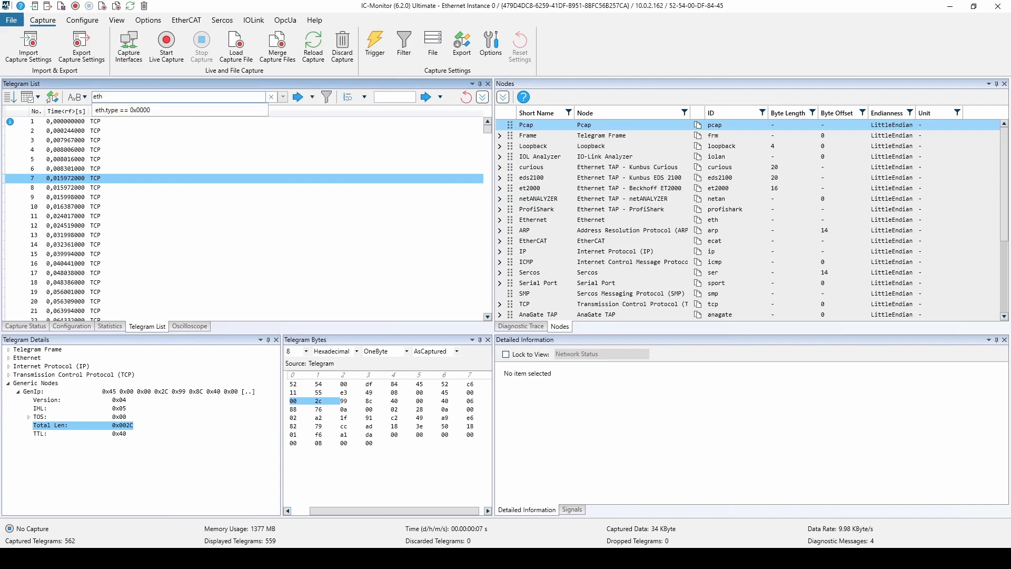
key("Down")
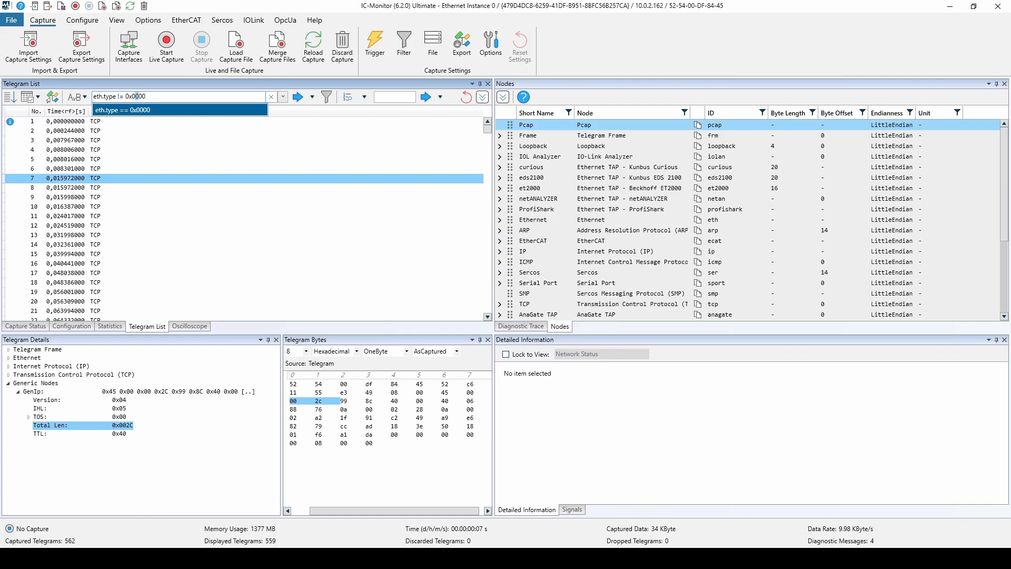
key("Return")
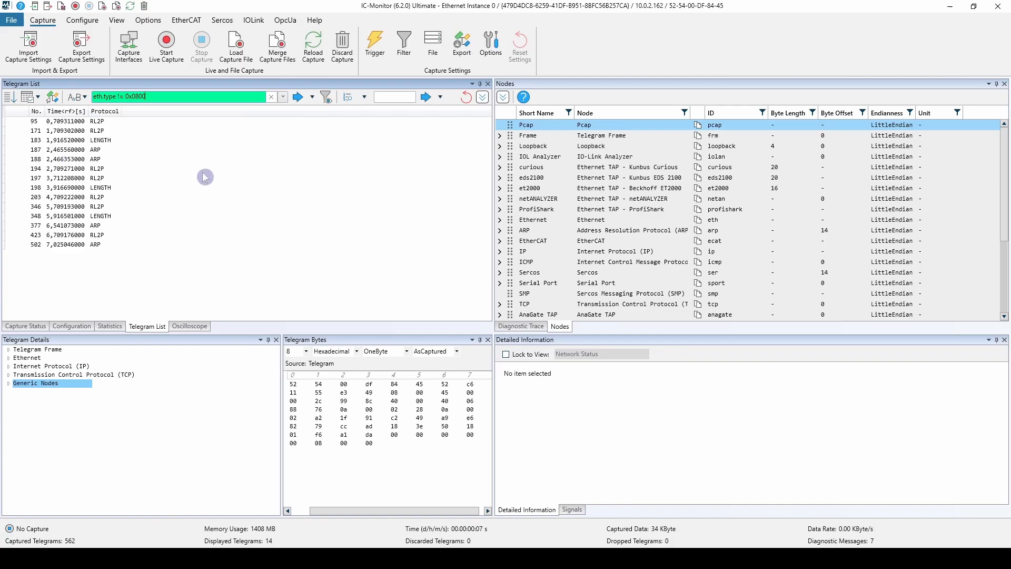
Step: Examine the non-IP telegrams, including ARP telegrams 187 and 188, for decoded generic nodes and protocol layers
left_click(99, 141)
left_click(100, 150)
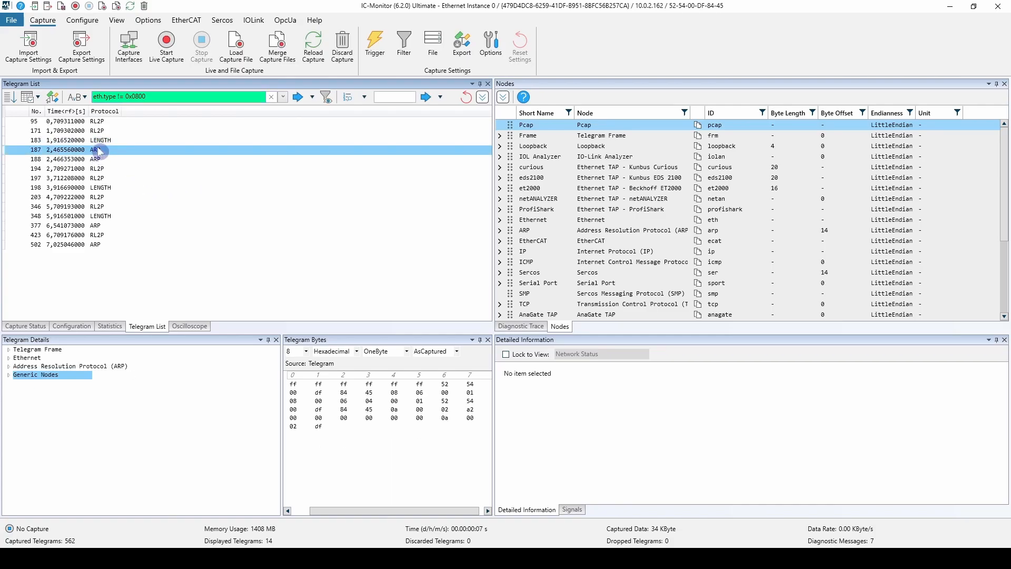
left_click(101, 159)
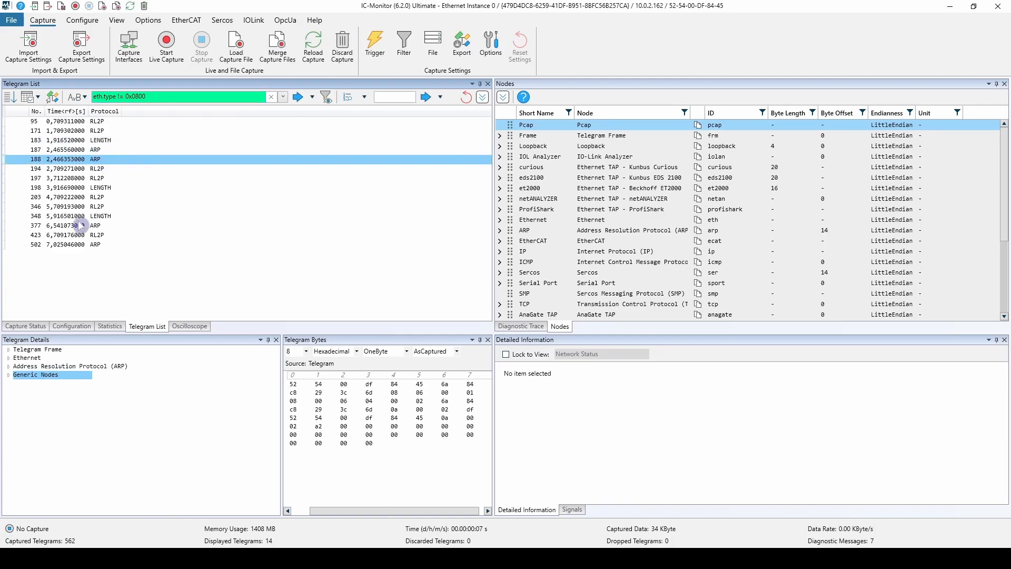
left_click(9, 375)
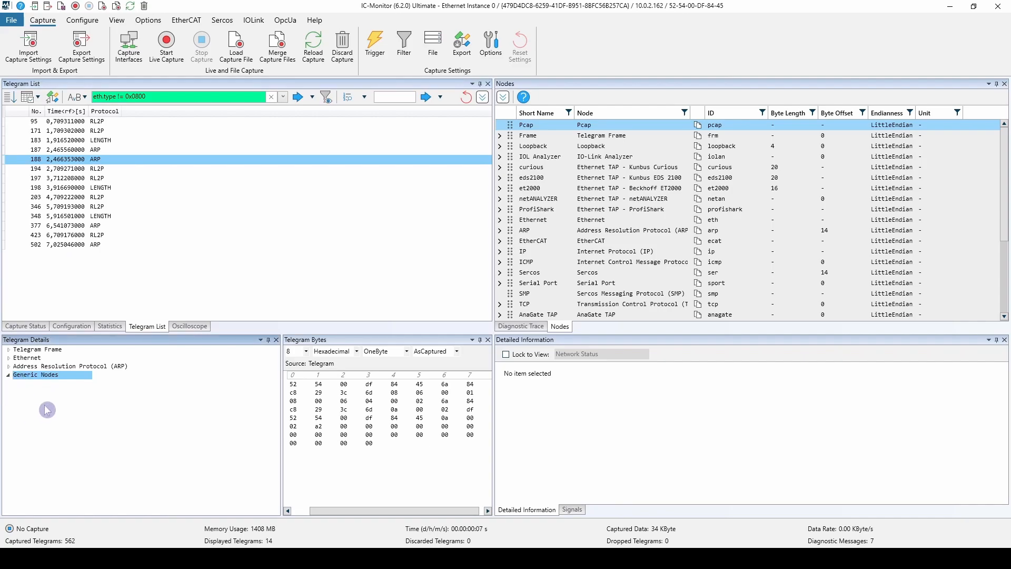
left_click(48, 367)
left_click(38, 359)
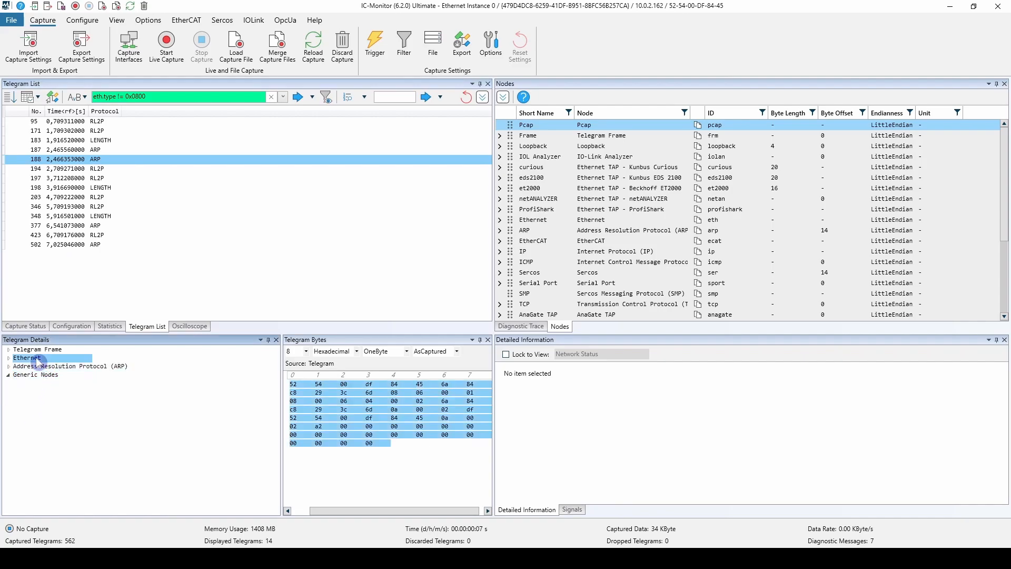
left_click(36, 350)
left_click(32, 358)
left_click(33, 367)
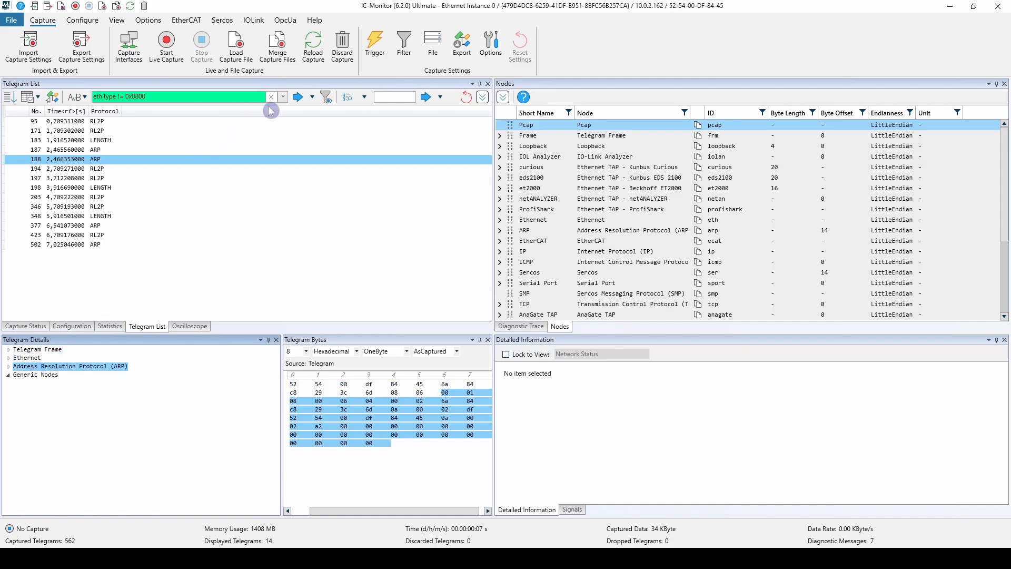
Step: Clear the Ethernet type filter and filter the telegram list by icmp
left_click(271, 98)
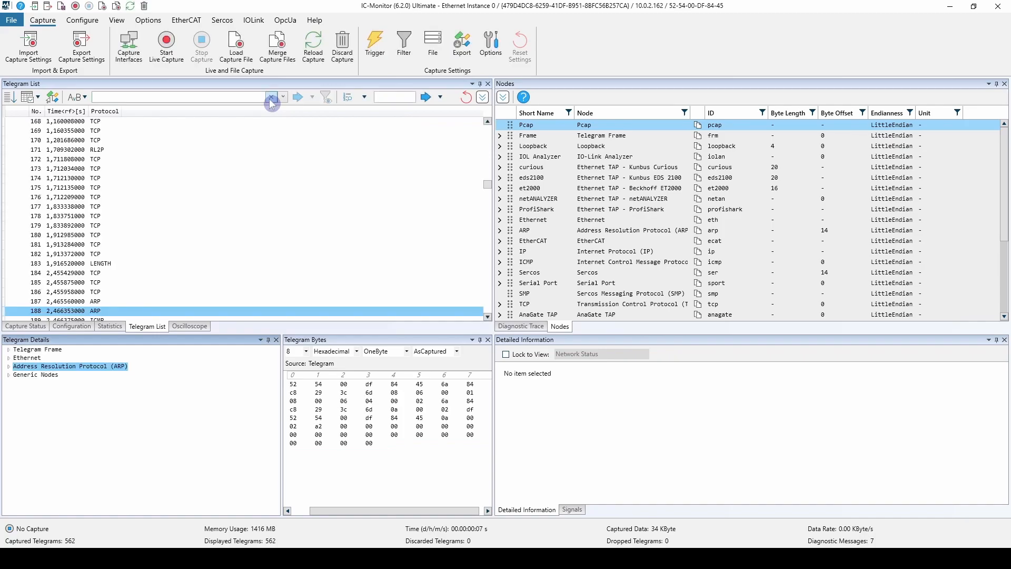
left_click(161, 123)
type("icmp")
key("Return")
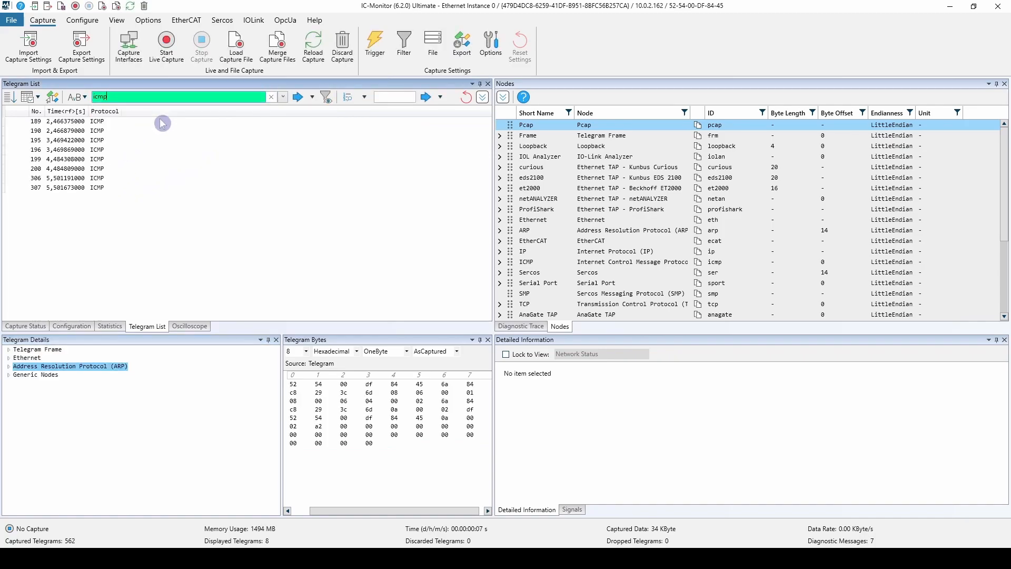
Step: Expand the GenIp node of ICMP telegram 306 and inspect its Version field and values
left_click(90, 181)
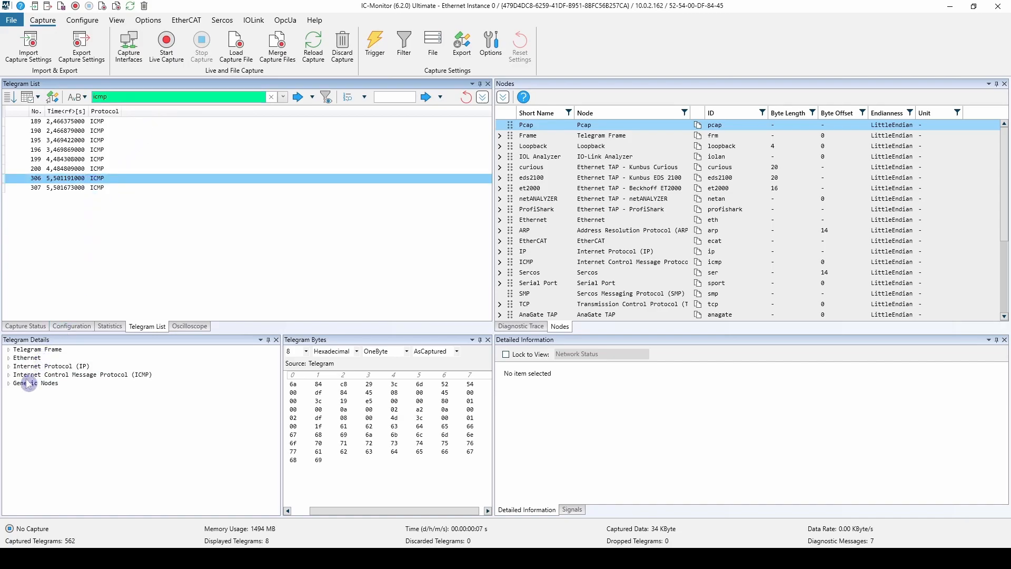
left_click(8, 384)
left_click(18, 393)
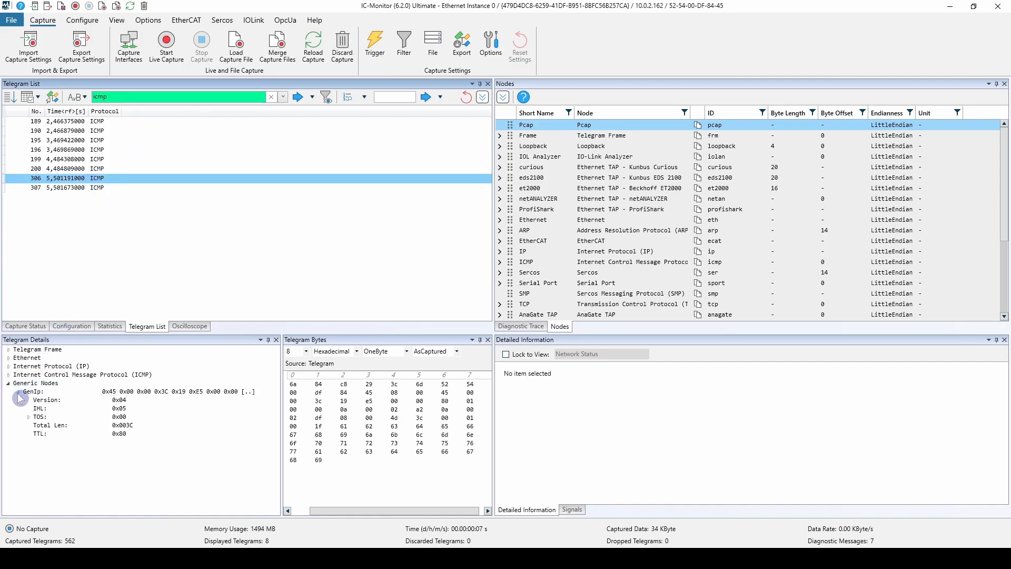
mouse_move(105, 409)
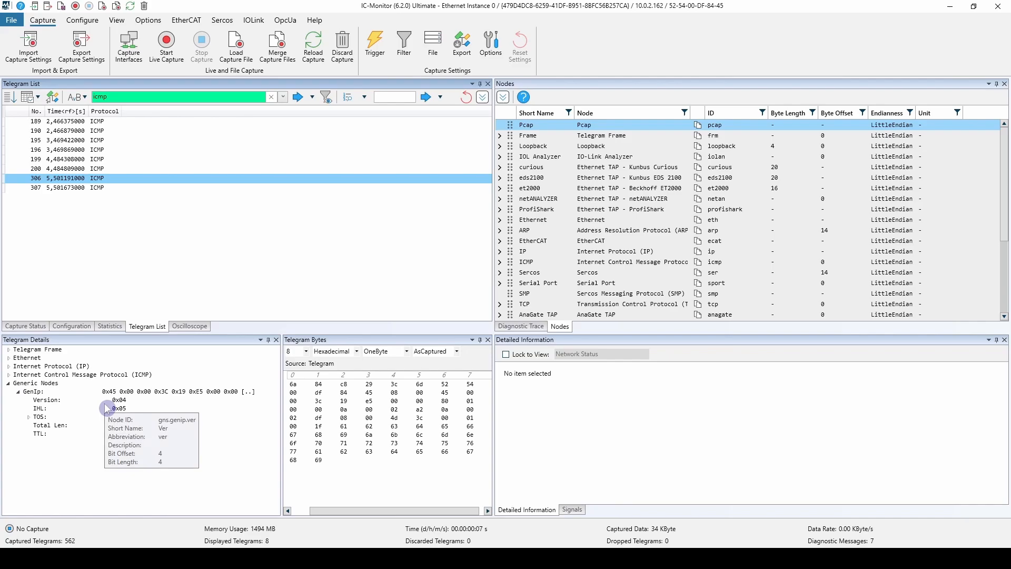
left_click(110, 409)
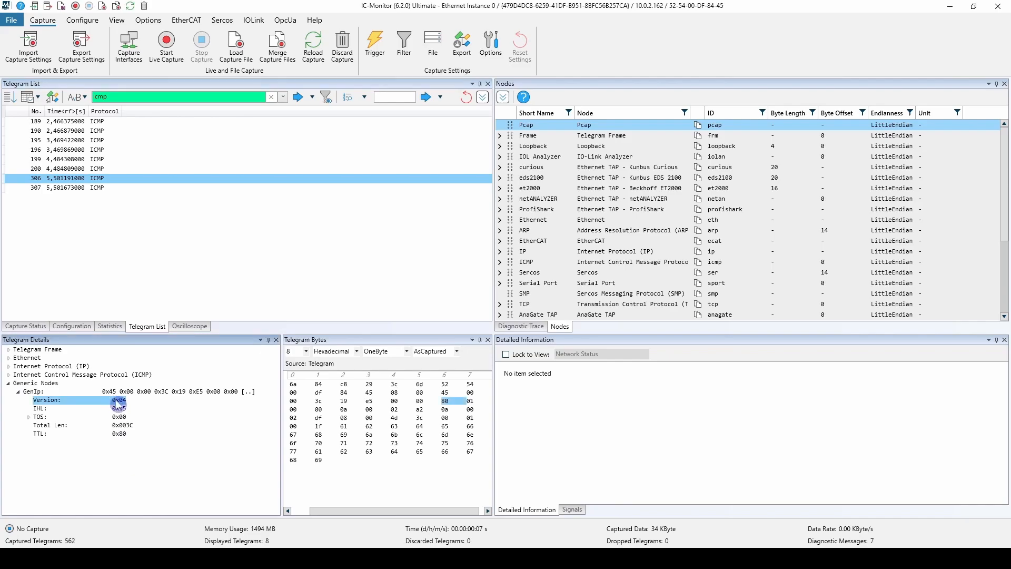
Step: Add GenIp's TTL and Total Len fields as columns after Protocol in the telegram list
left_click(119, 434)
left_click_drag(138, 119, 138, 119)
left_click_drag(50, 428, 150, 113)
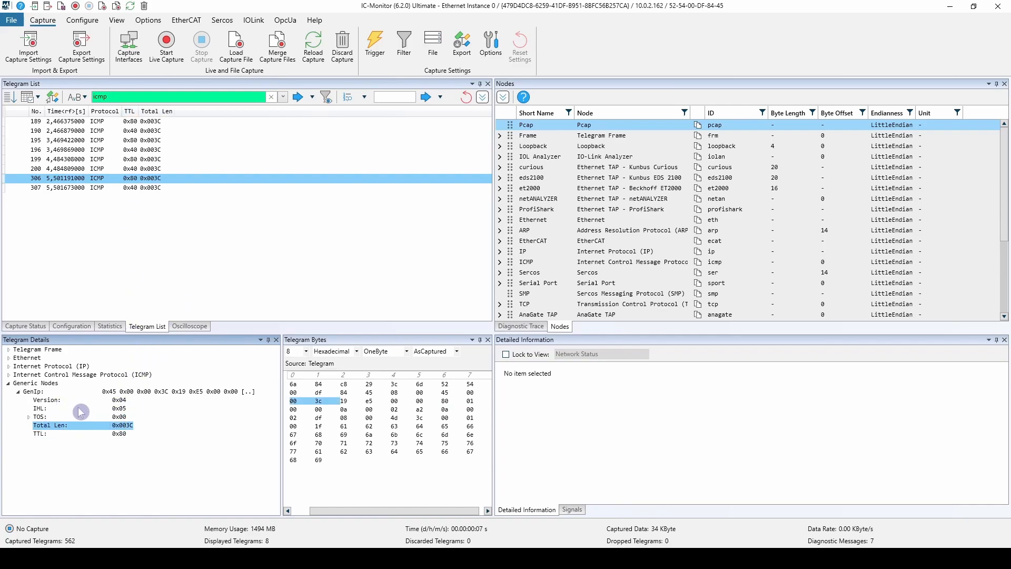
Step: Add the standard IP header's Total Length and Time To Live as telegram list columns for comparison, and collapse the Internet Protocol details
left_click(9, 367)
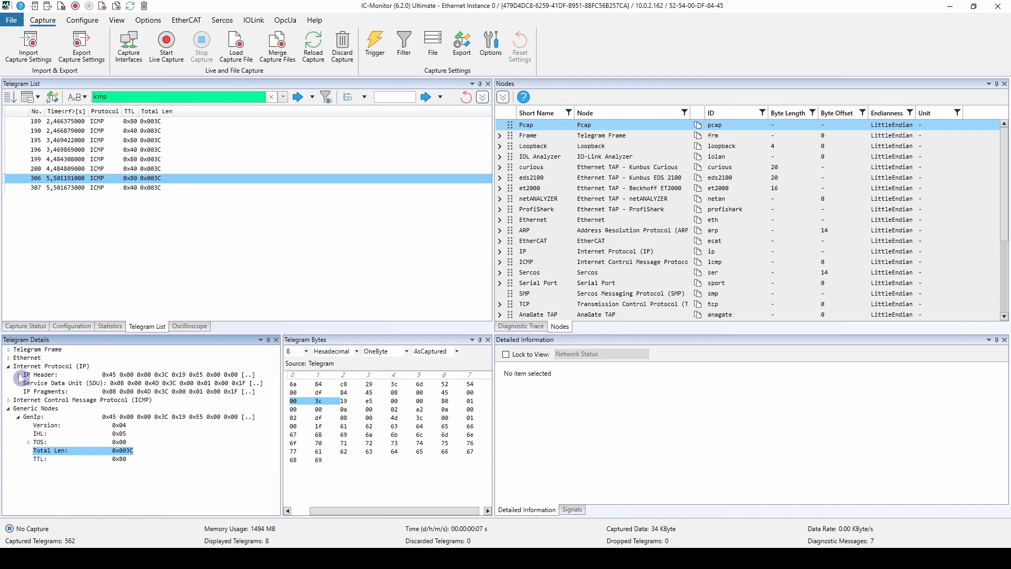
left_click(20, 376)
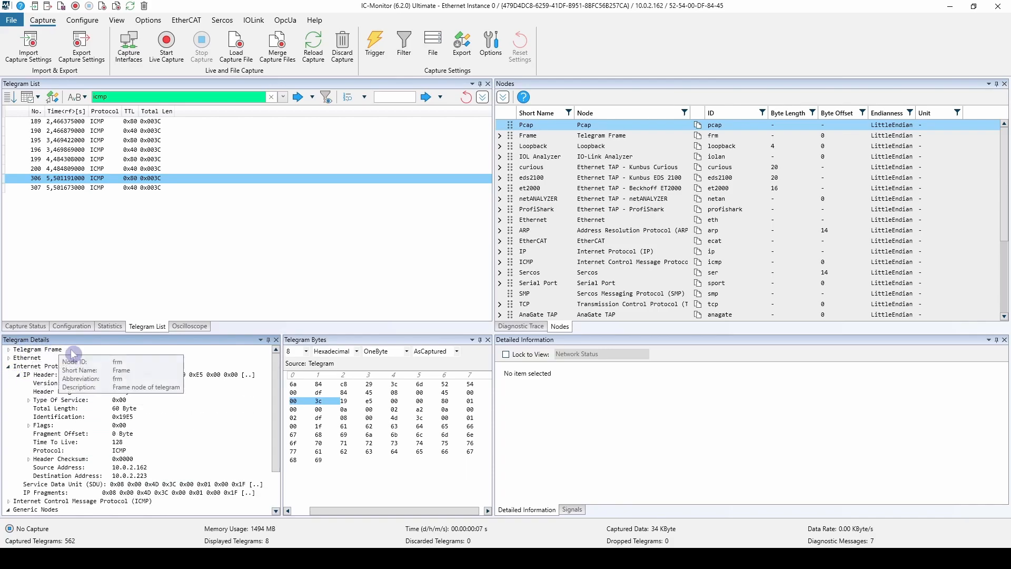
left_click(48, 385)
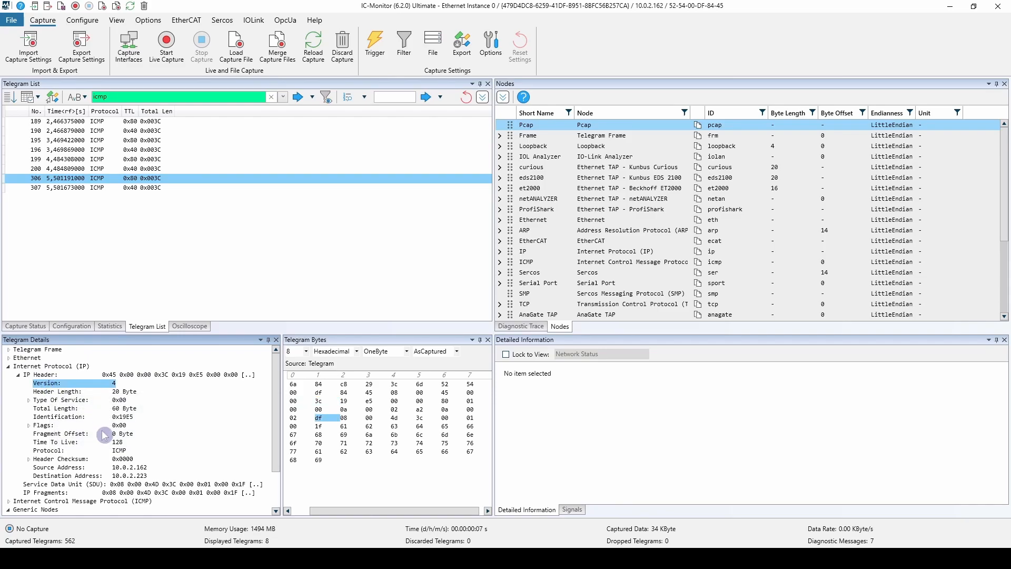
left_click(64, 409)
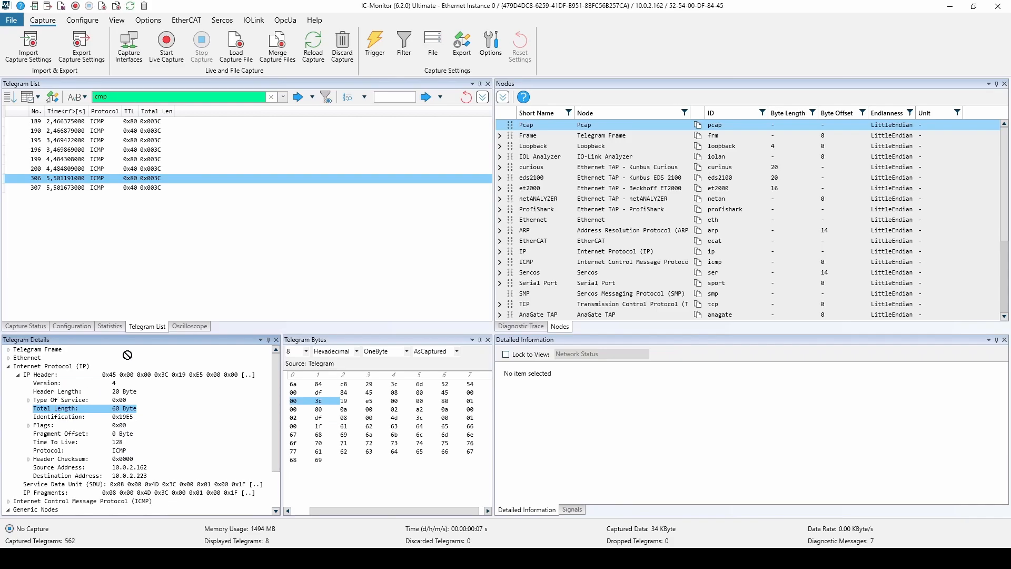
left_click_drag(230, 153, 230, 154)
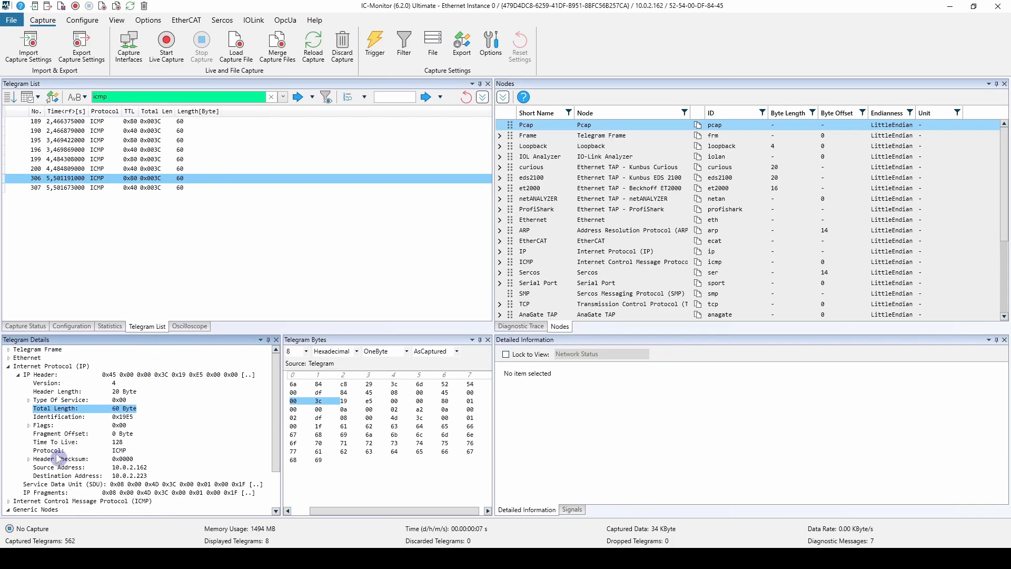
left_click_drag(63, 443, 182, 111)
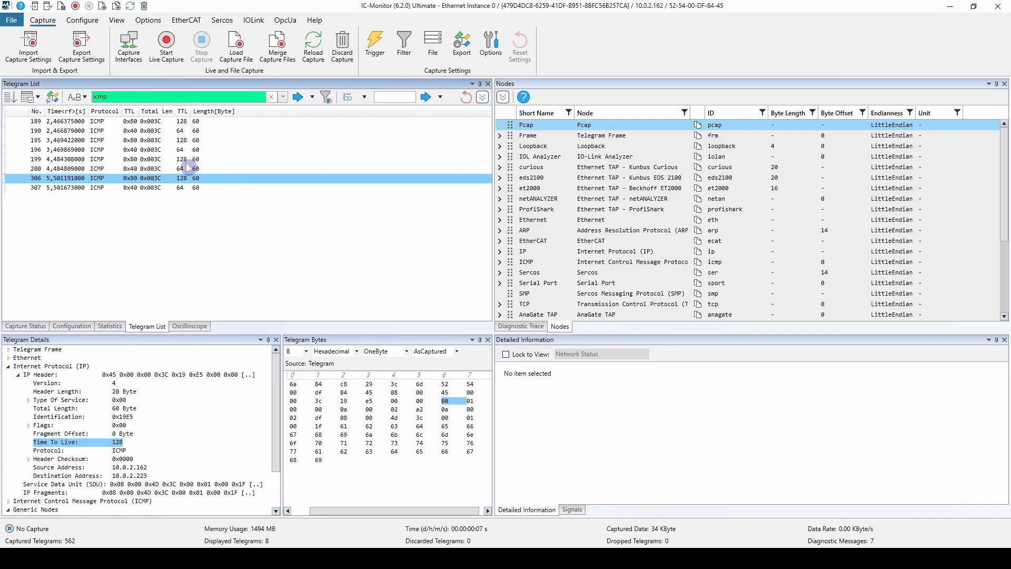
left_click(9, 366)
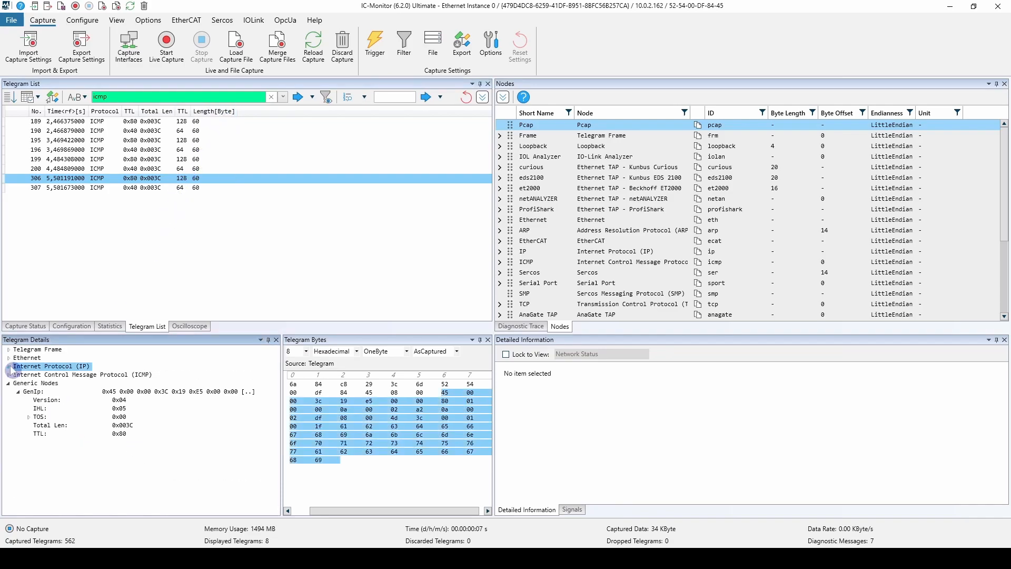
left_click(46, 409)
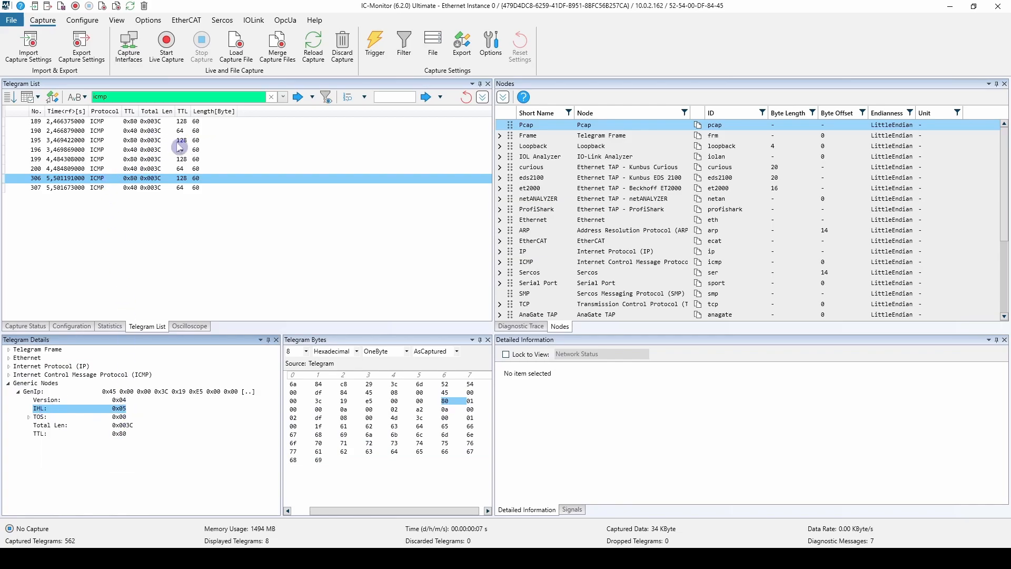
Step: Display the GenIp TTL and Total Len columns of the telegram list as absolute unsigned decimal values
right_click(131, 112)
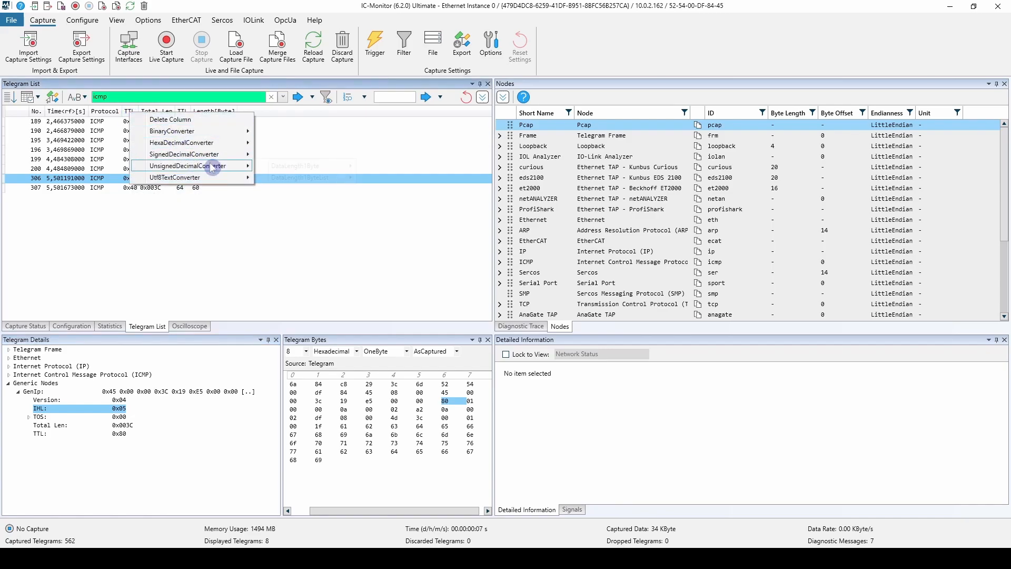
mouse_move(213, 166)
mouse_move(283, 166)
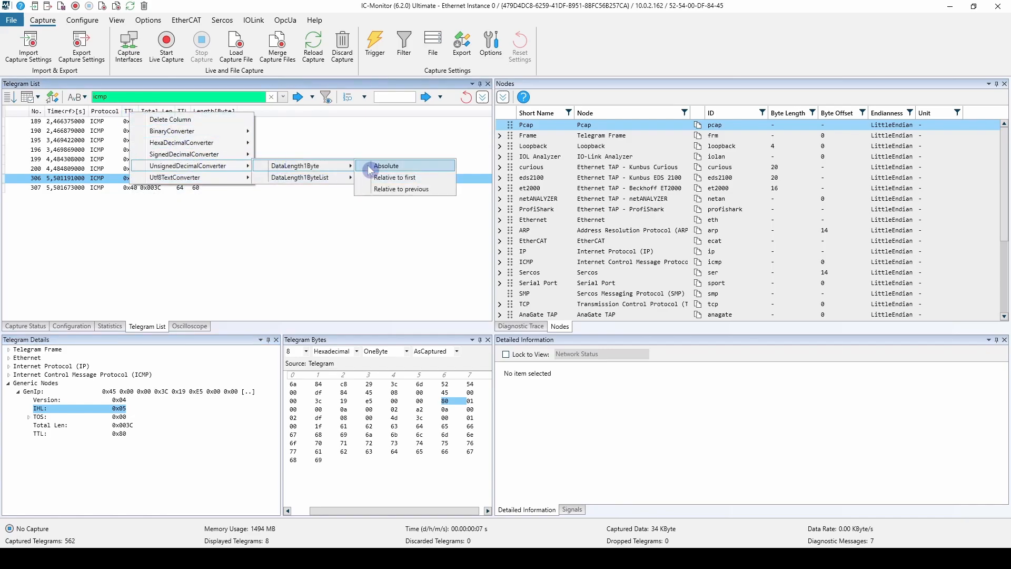
left_click(368, 165)
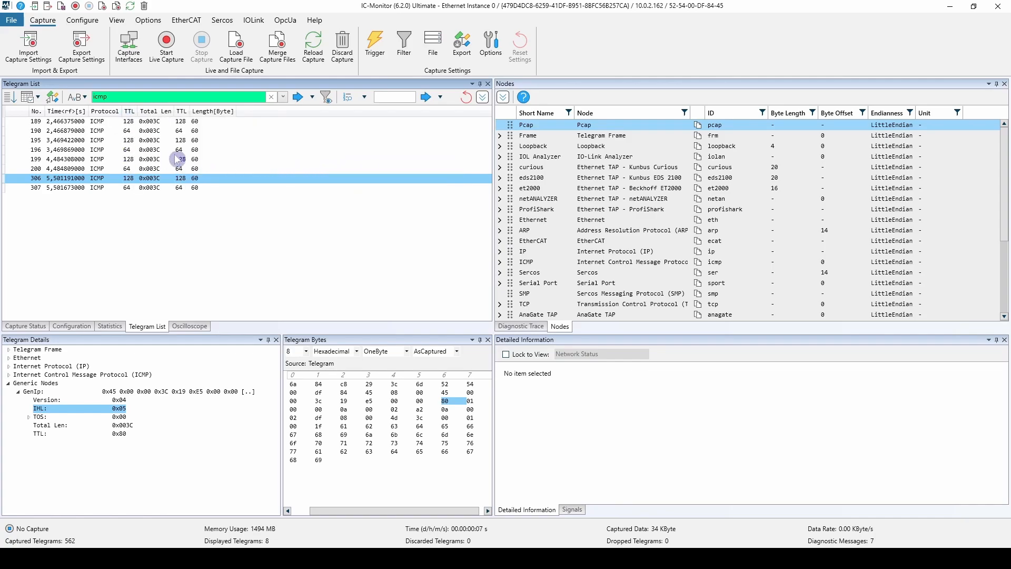
right_click(154, 114)
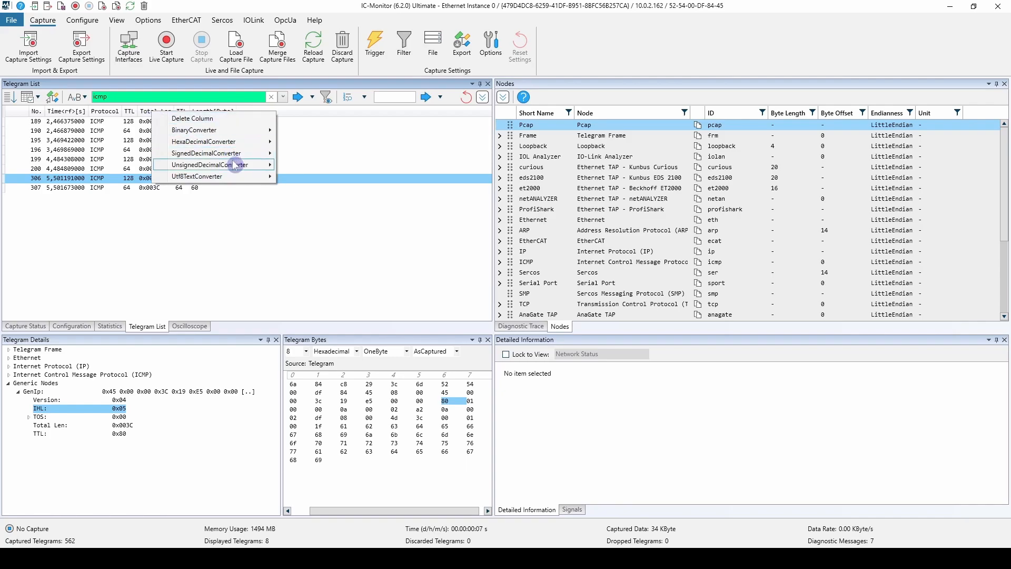
mouse_move(237, 164)
mouse_move(328, 177)
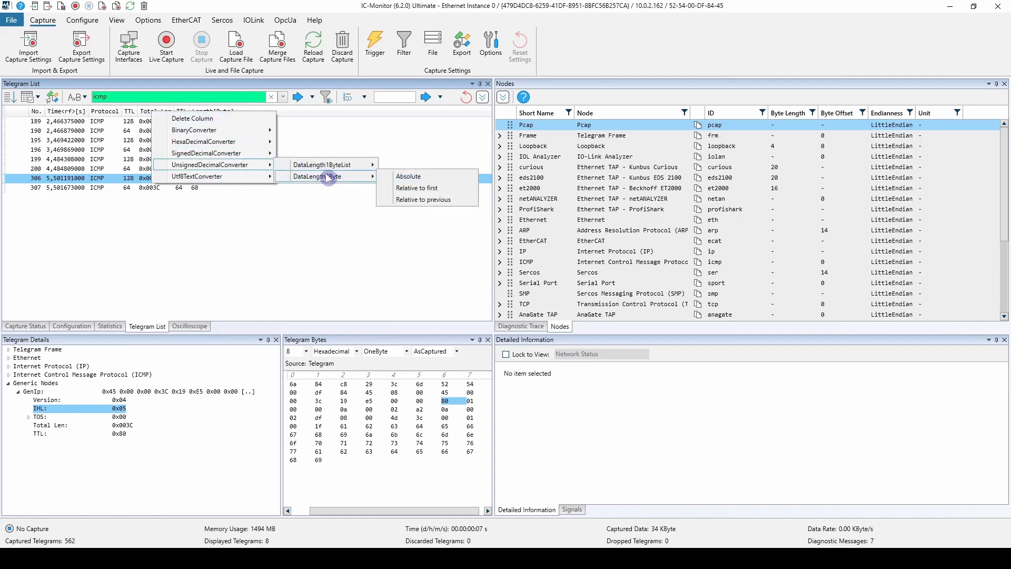
left_click(390, 177)
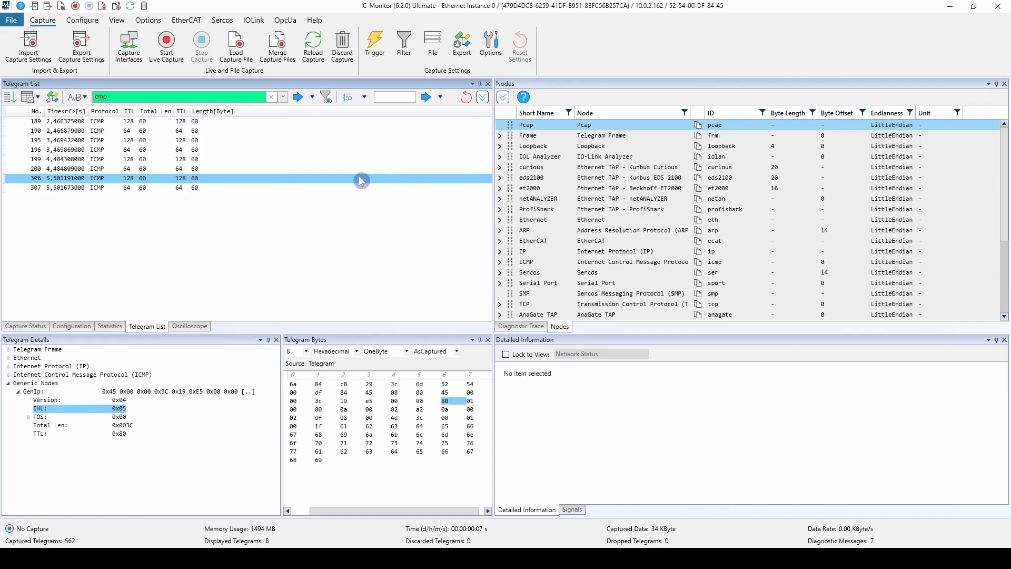
Step: Widen the TTL columns in the telegram list and select ICMP telegram 190
left_click_drag(139, 111, 209, 111)
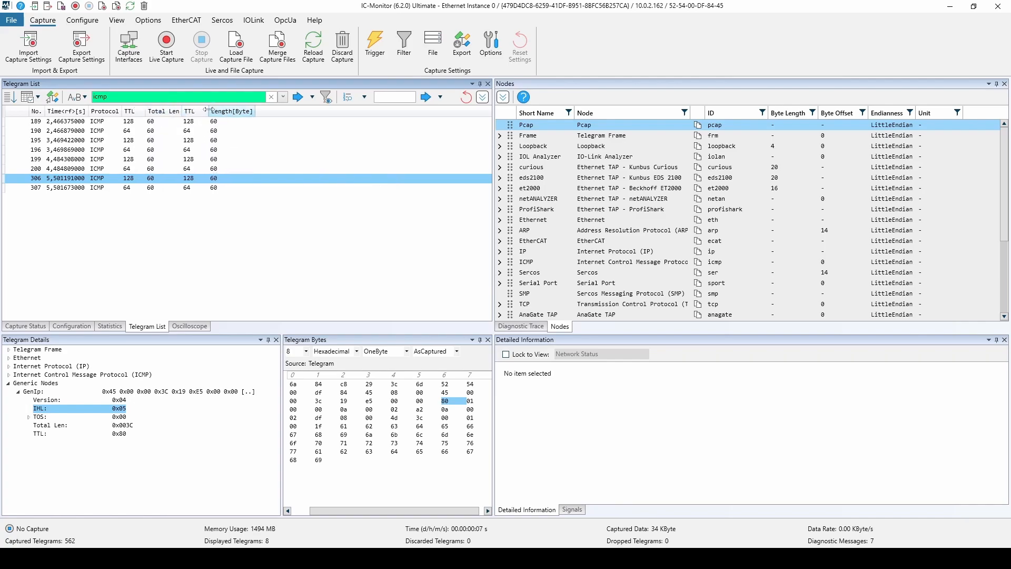
left_click(135, 124)
left_click(134, 131)
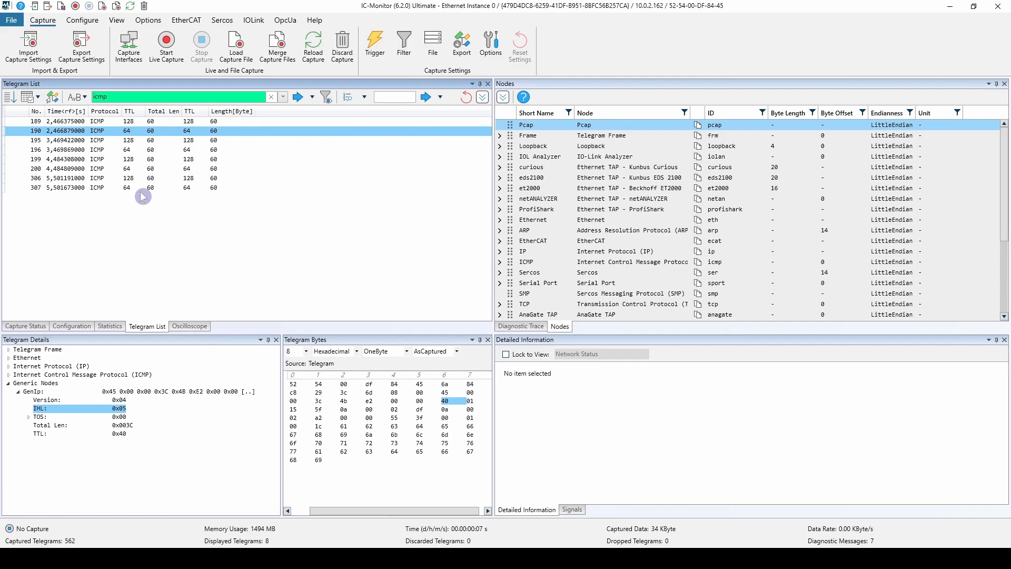
Step: Filter the telegram list with the expression icmp && gns.genip.ttl == 0x80
double_click(144, 97)
type("icmp ")
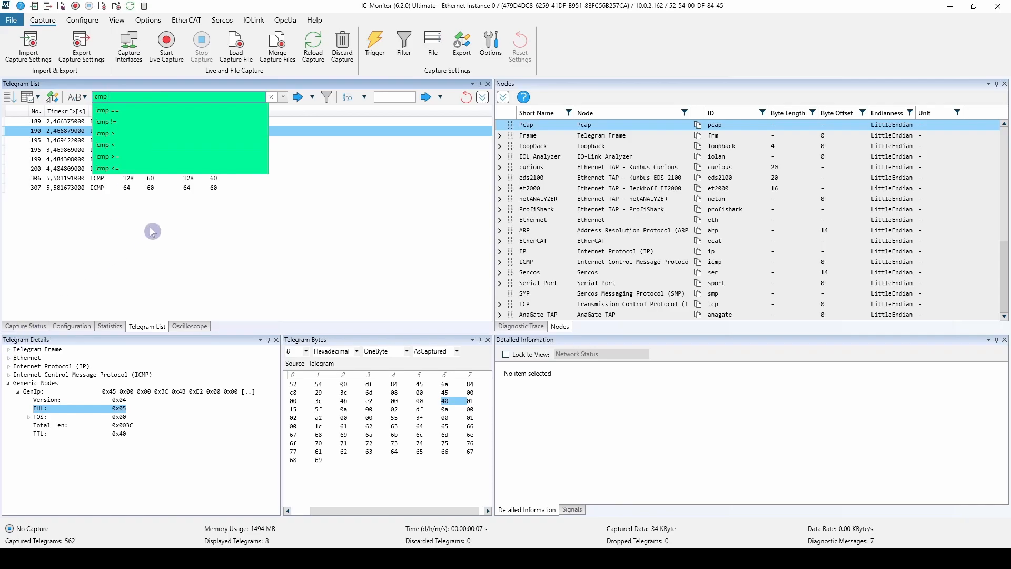
type("&& gns")
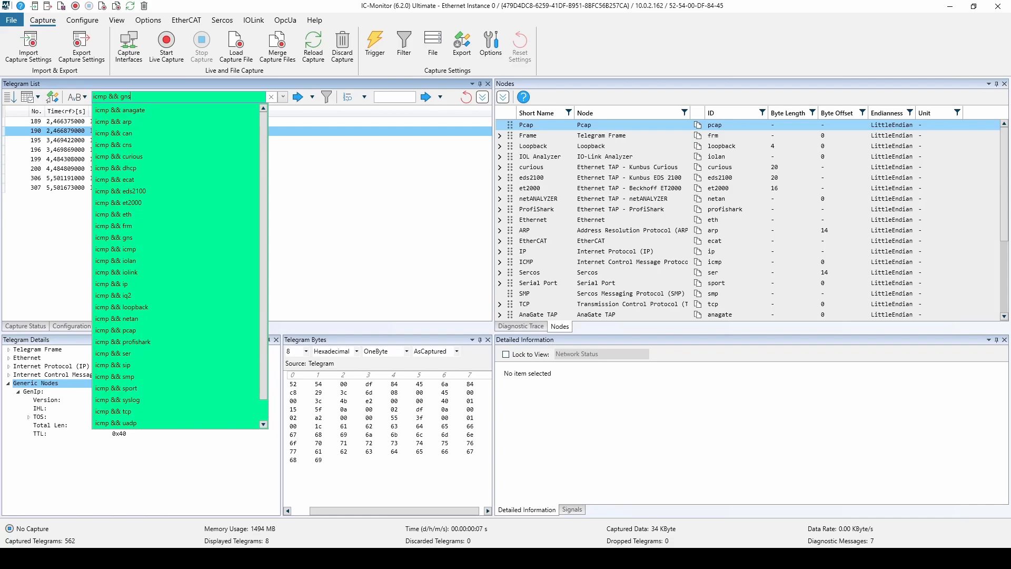
type(".")
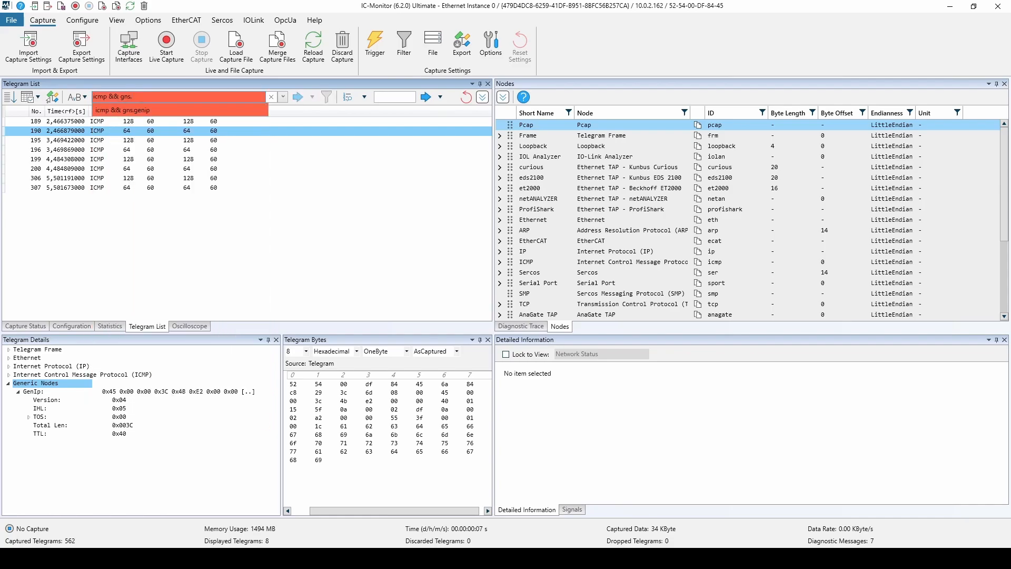
key("Down")
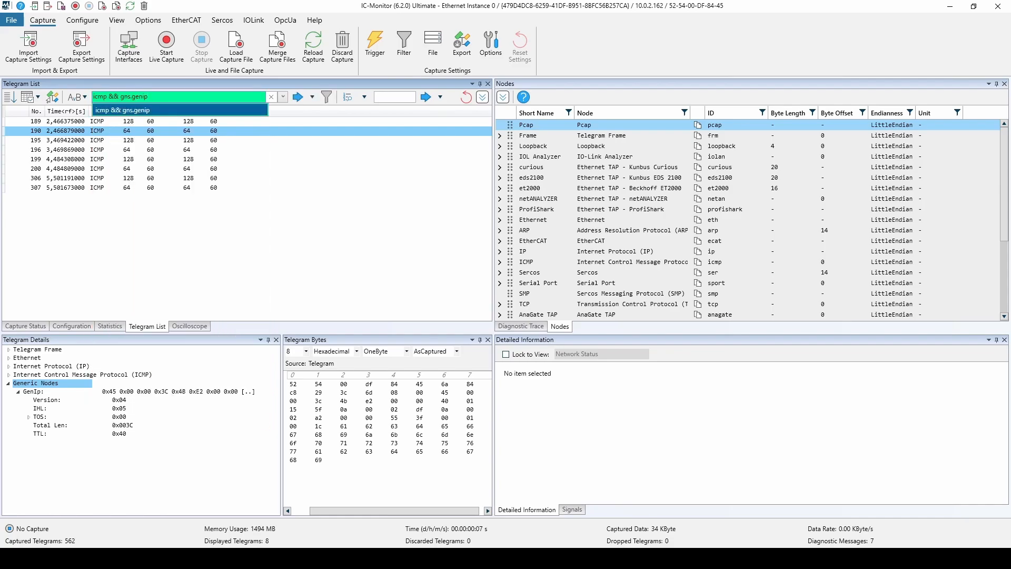
type(".")
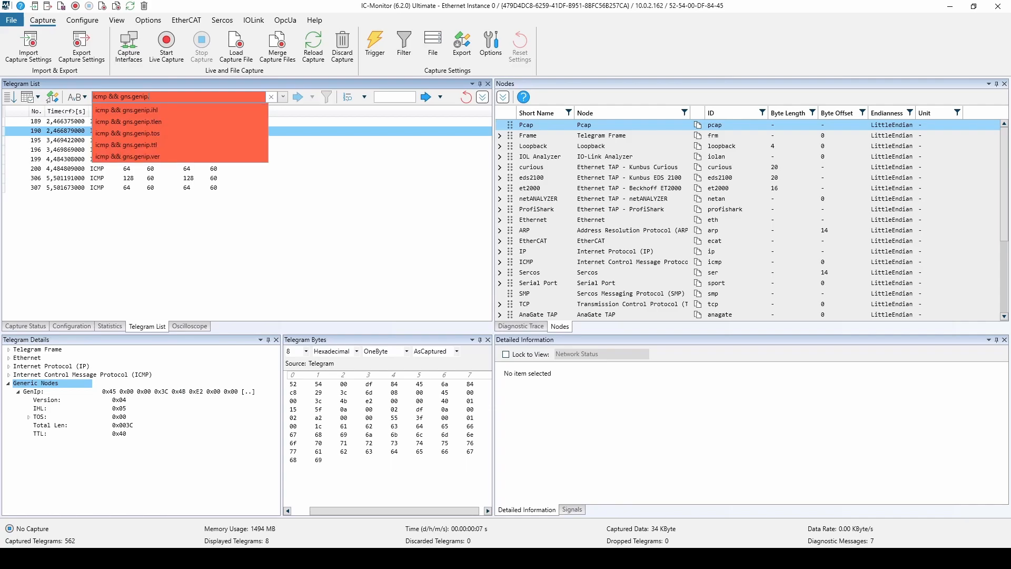
key("Down")
key("Down")
key("Down")
key("Down")
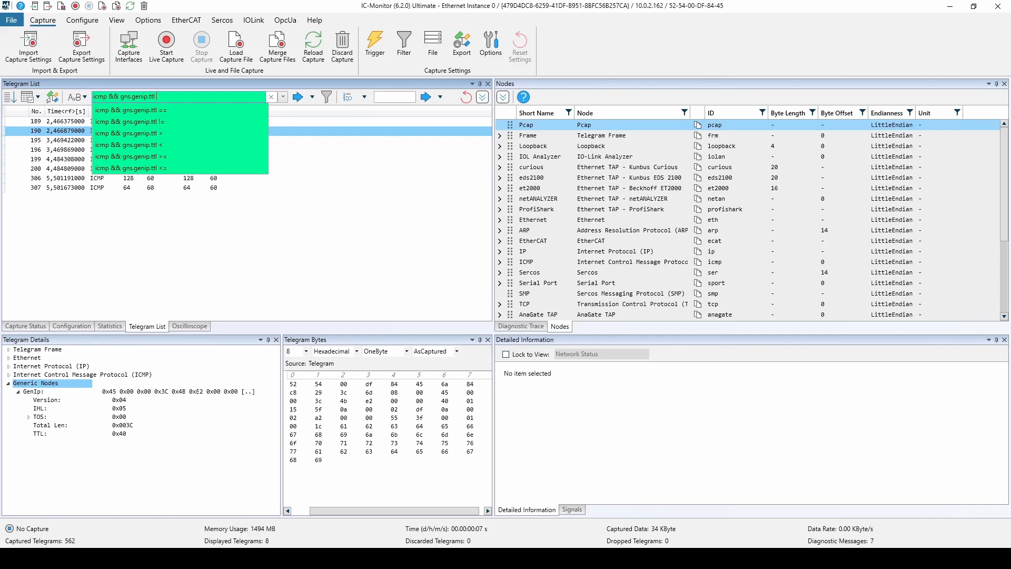
type("==")
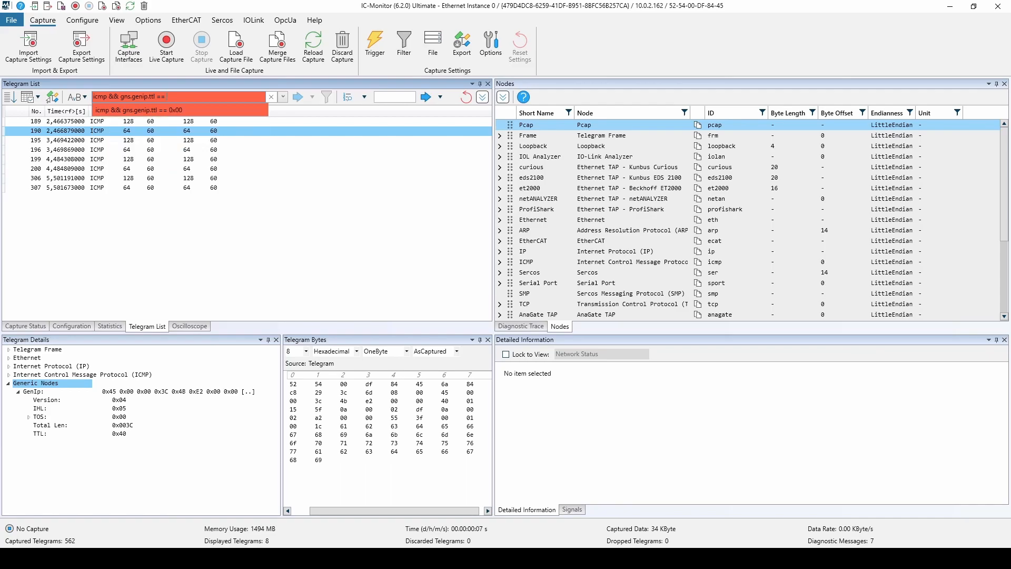
key("Down")
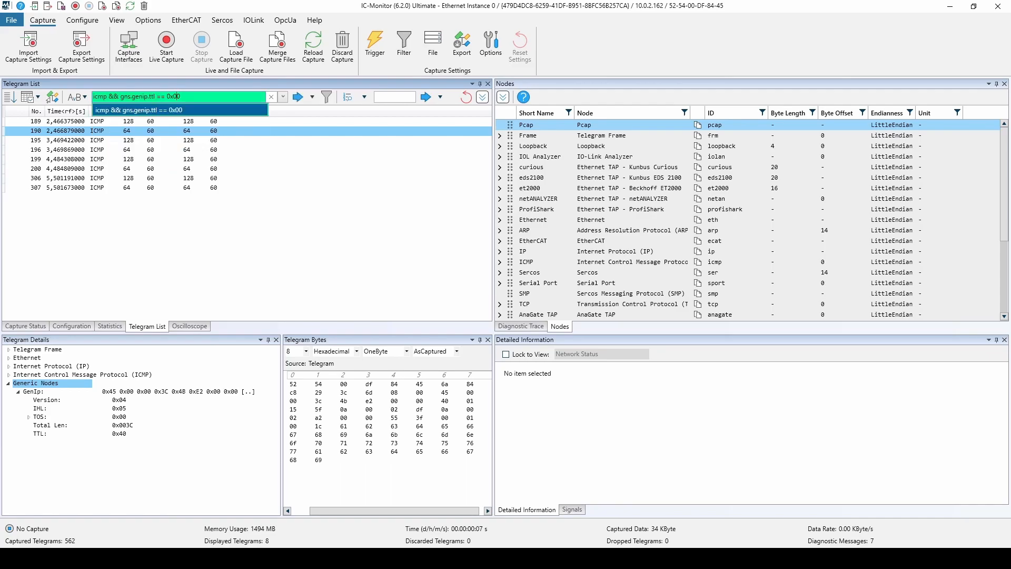
key("Return")
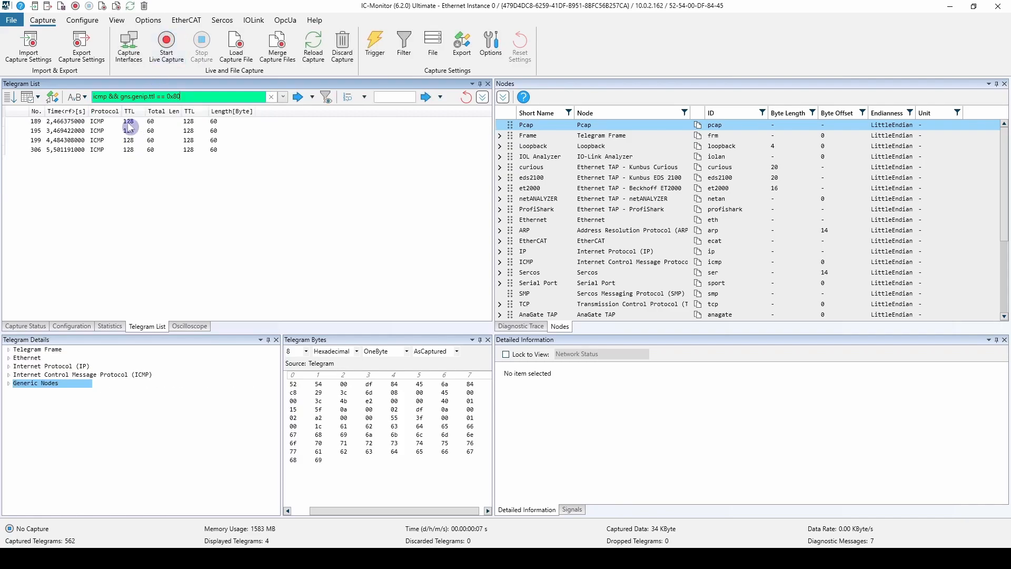
Step: Go through the filtered telegrams and examine the ICMP Type of telegram 306, leaving its ICMP details collapsed
left_click(129, 123)
left_click(132, 132)
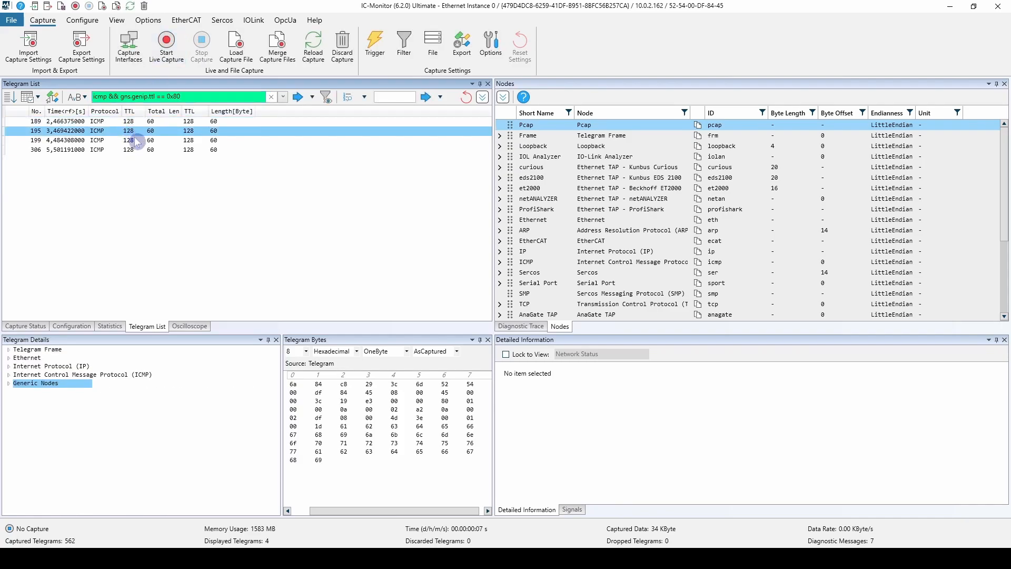
left_click(135, 141)
left_click(137, 151)
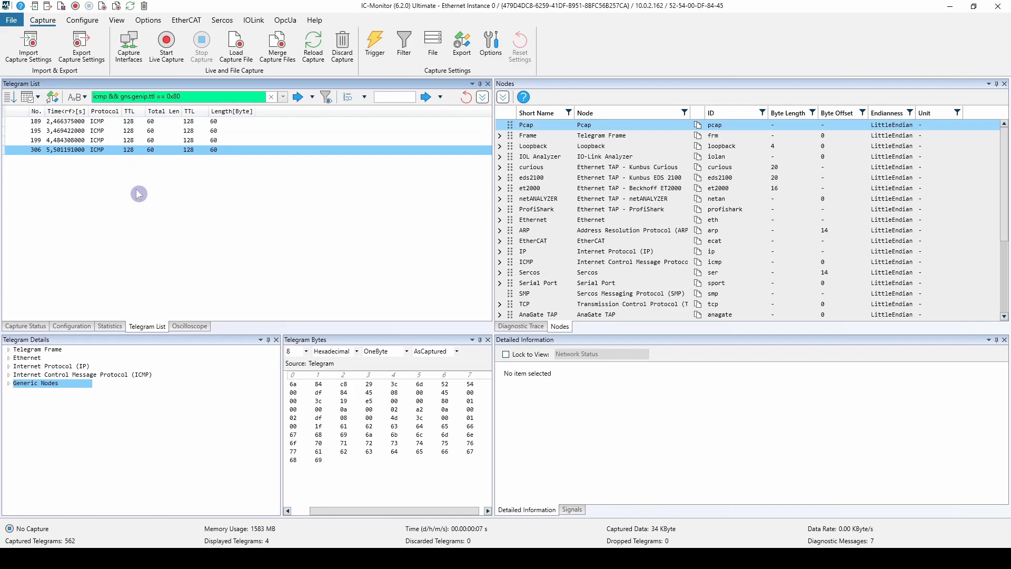
left_click(8, 375)
left_click(111, 384)
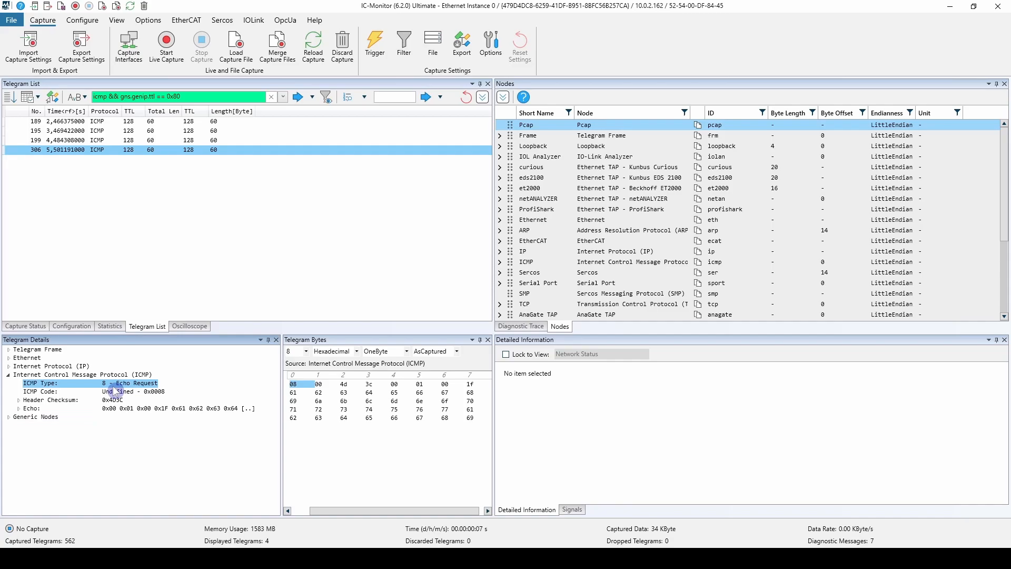
left_click(9, 376)
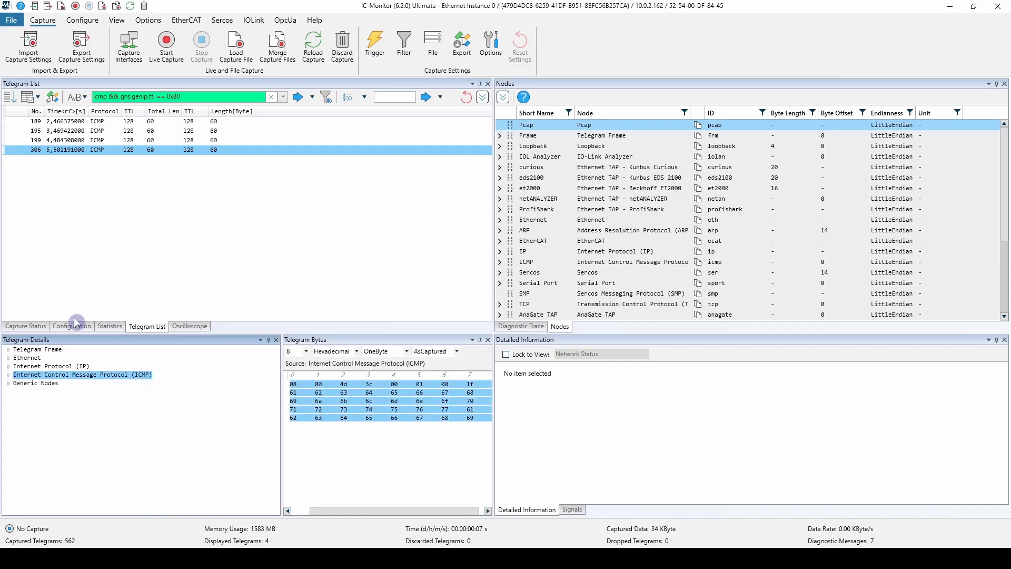
Step: Remove the GenIp TTL condition from the display filter and reapply it as icmp only
left_click(161, 96)
key("End")
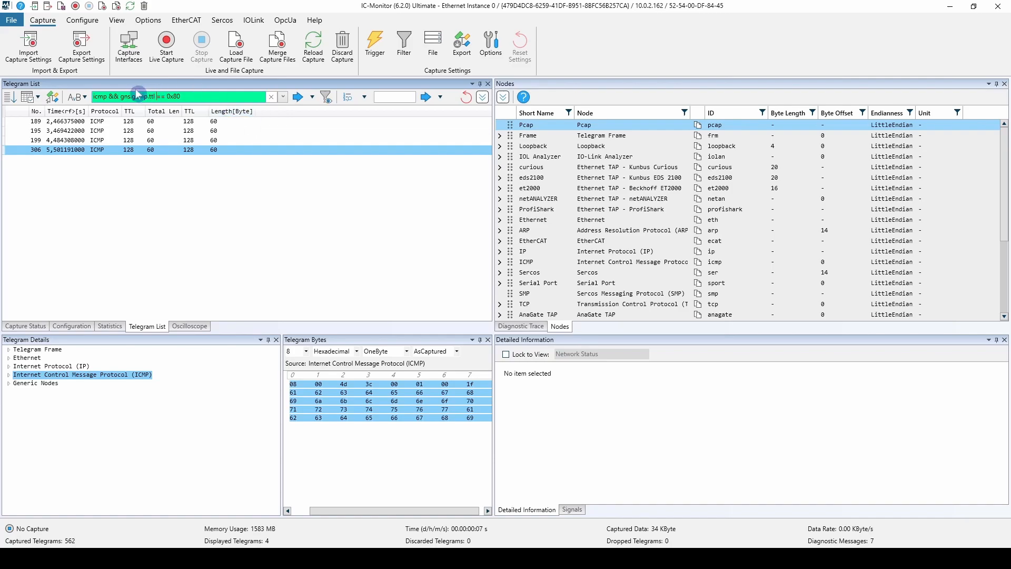
key("BackSpace")
key("BackSpace")
key("BackSpace")
key("BackSpace")
key("BackSpace")
key("BackSpace")
key("BackSpace")
key("BackSpace")
key("BackSpace")
key("BackSpace")
key("BackSpace")
key("BackSpace")
key("BackSpace")
key("BackSpace")
key("BackSpace")
key("BackSpace")
key("BackSpace")
key("BackSpace")
key("BackSpace")
key("BackSpace")
key("Return")
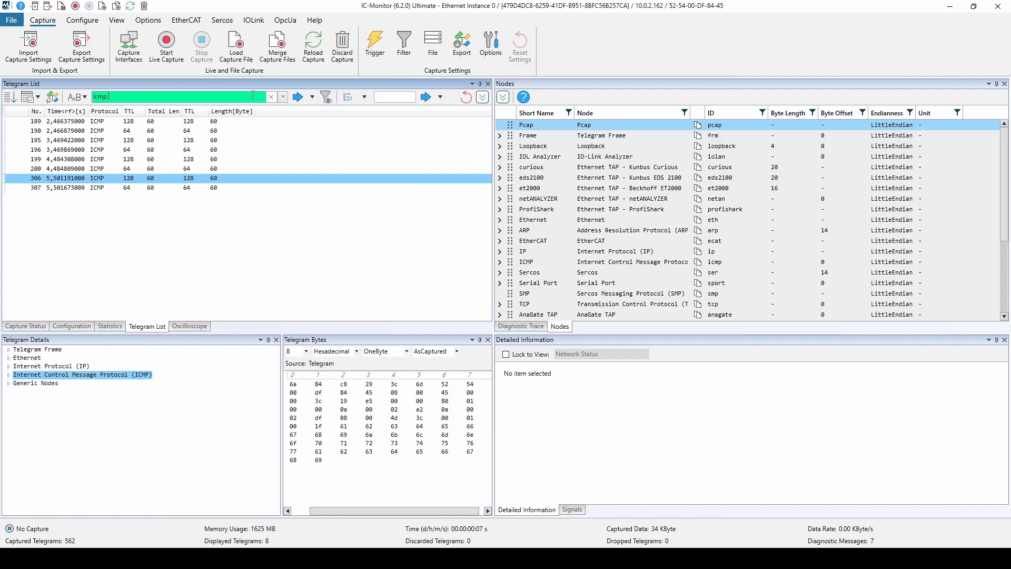
Step: Extend the display filter with && gns.genip.ttl == 0x40 from telegram 196's GenIp TTL field, and apply it
left_click(190, 150)
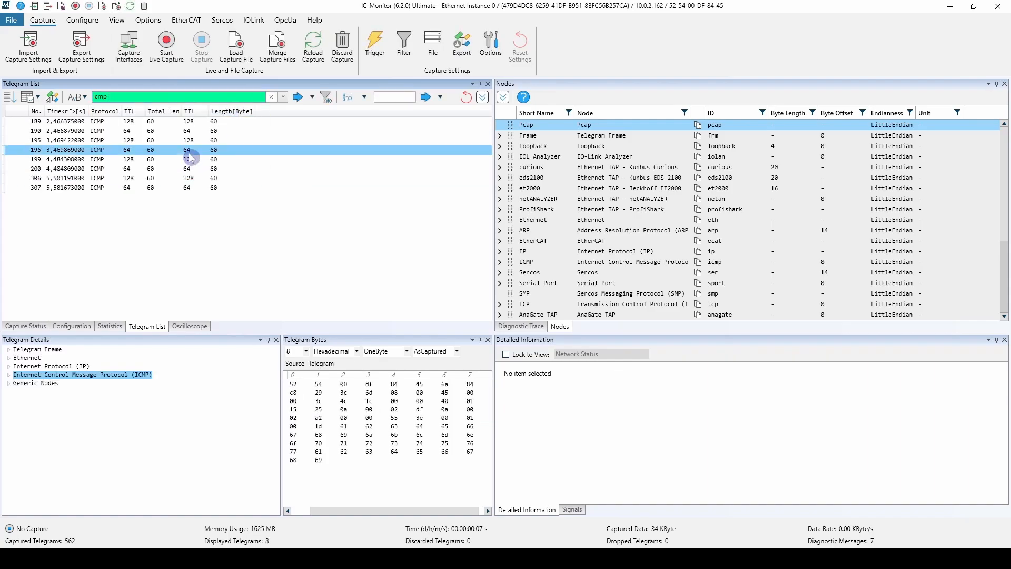
left_click(9, 384)
left_click(18, 394)
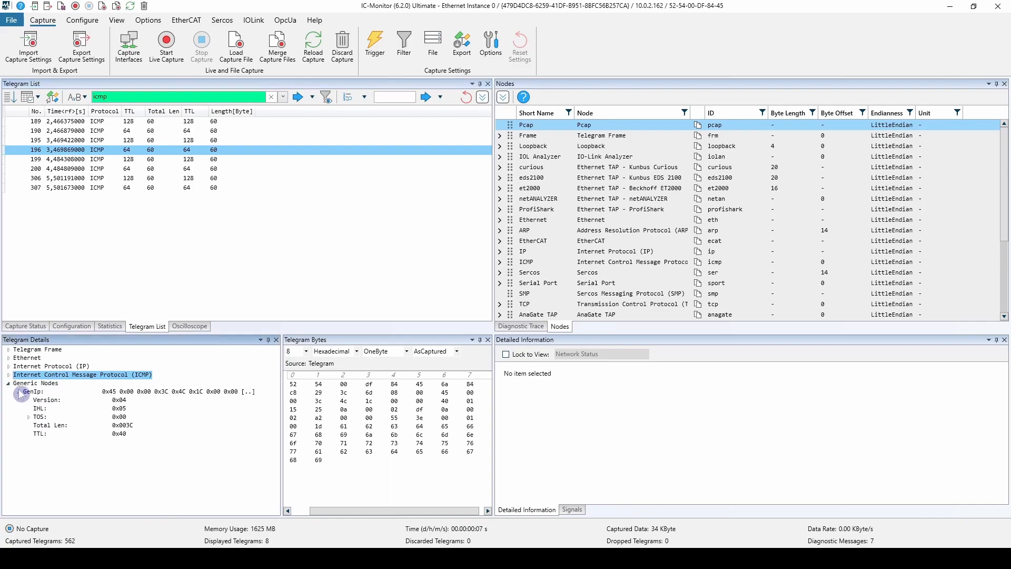
right_click(38, 434)
left_click(38, 434)
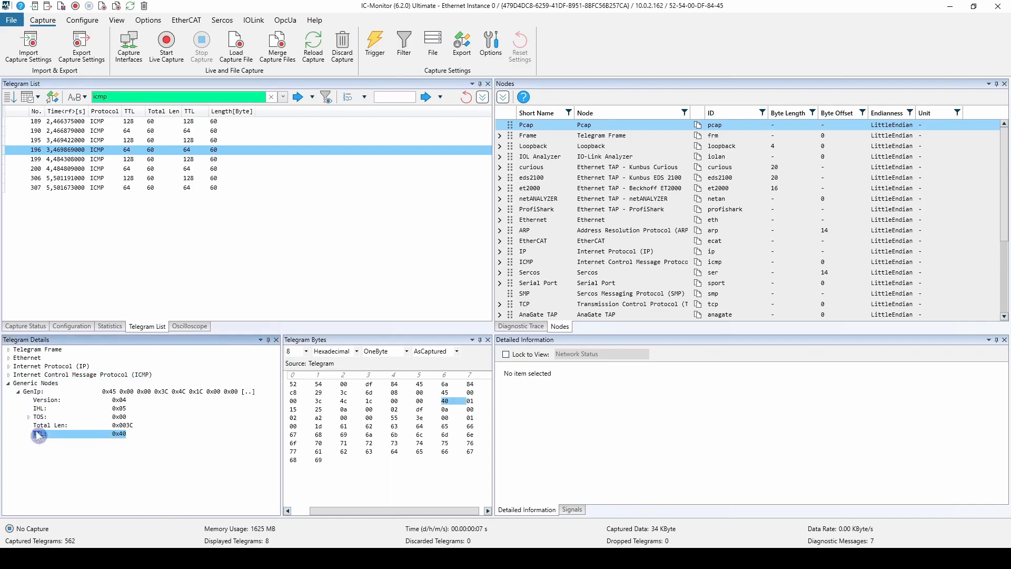
right_click(38, 434)
mouse_move(79, 439)
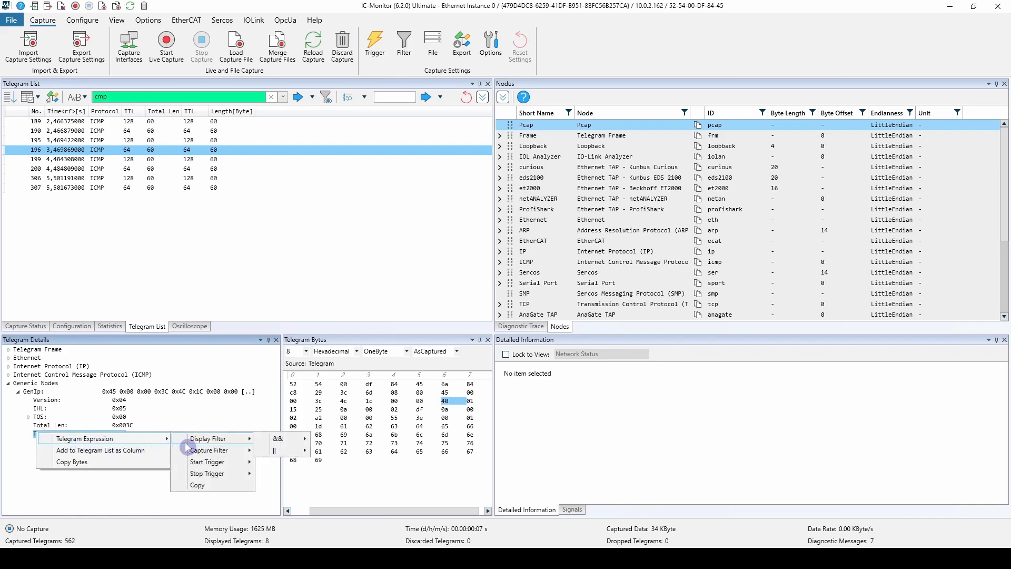
mouse_move(279, 440)
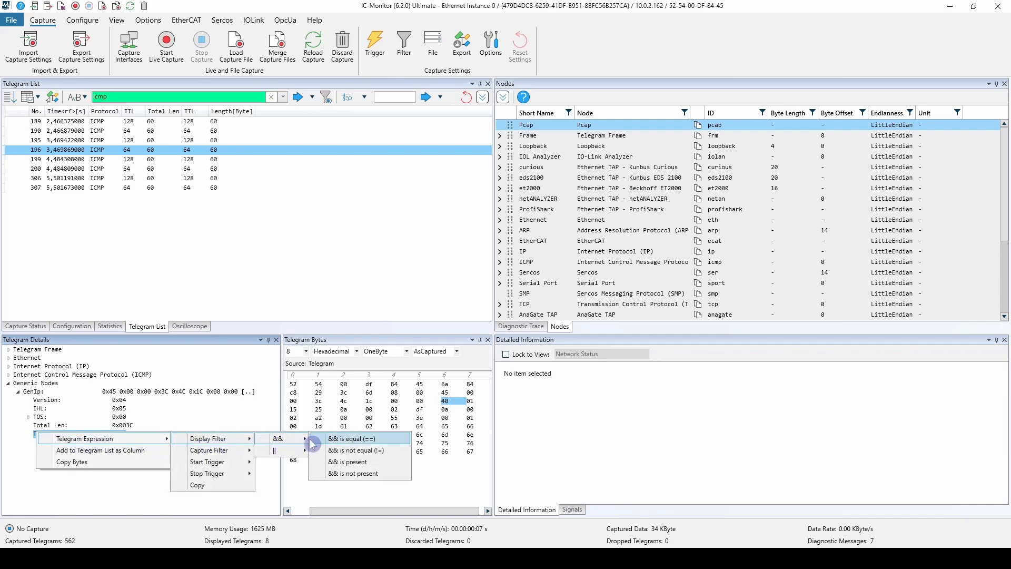
left_click(330, 441)
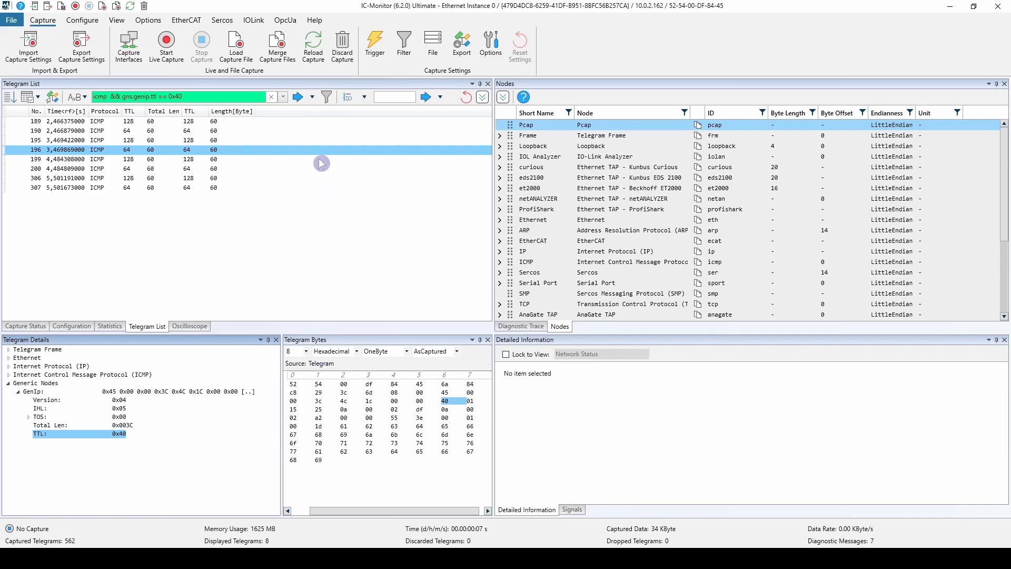
left_click(327, 99)
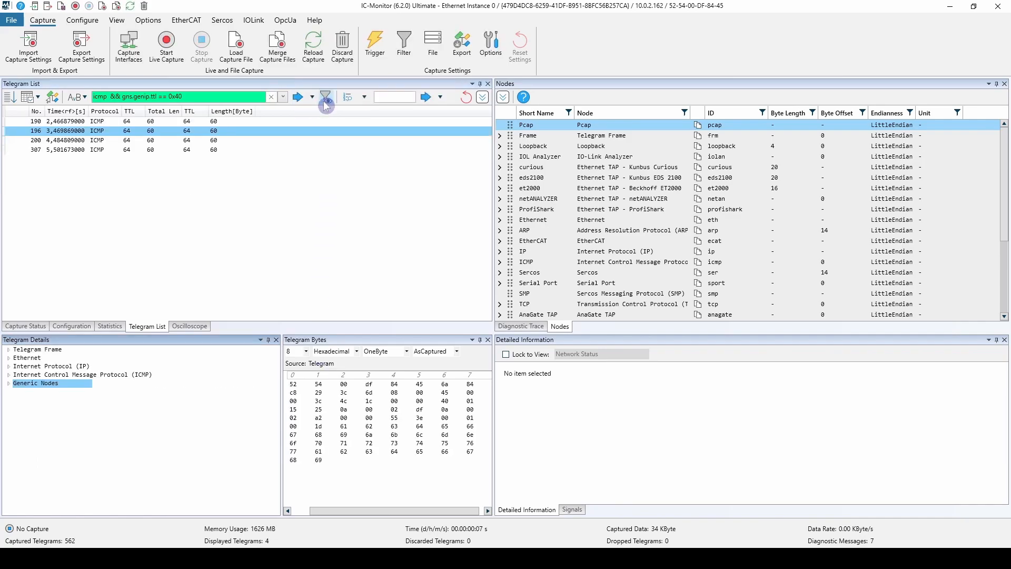
Step: Examine the ICMP Type of telegram 196 and clear the telegram list's display filter
left_click(9, 375)
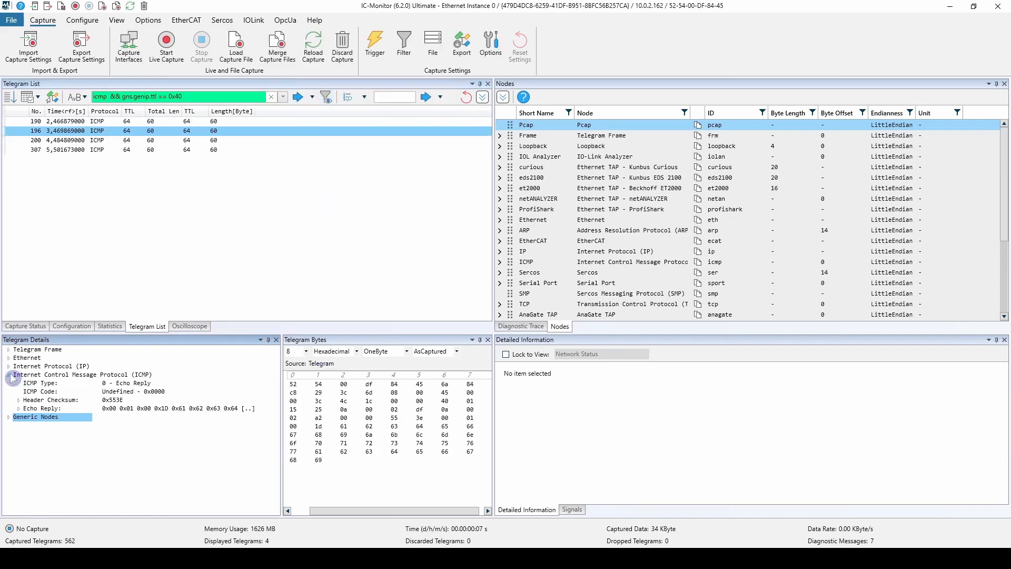
left_click(31, 384)
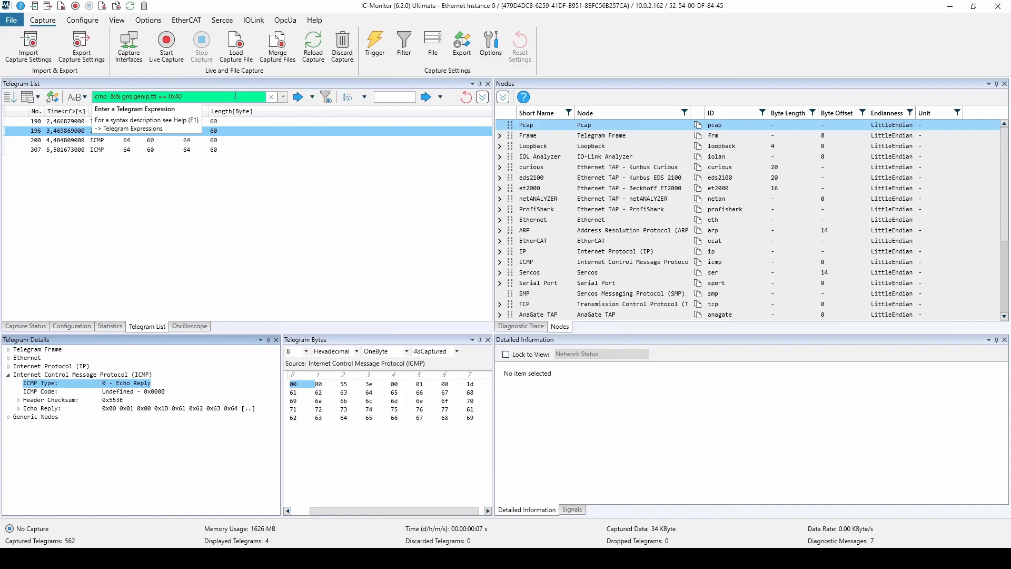
left_click(271, 97)
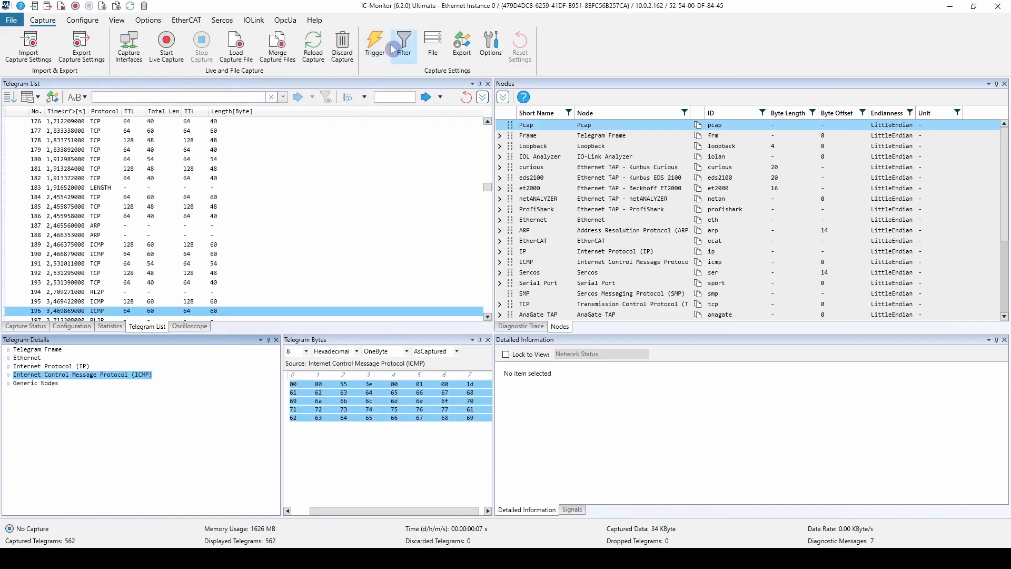
Step: Try a capture filter expression gns.genip.ihl == 0x00 from the GenIp generic node, and leave the capture settings without applying it
left_click(404, 46)
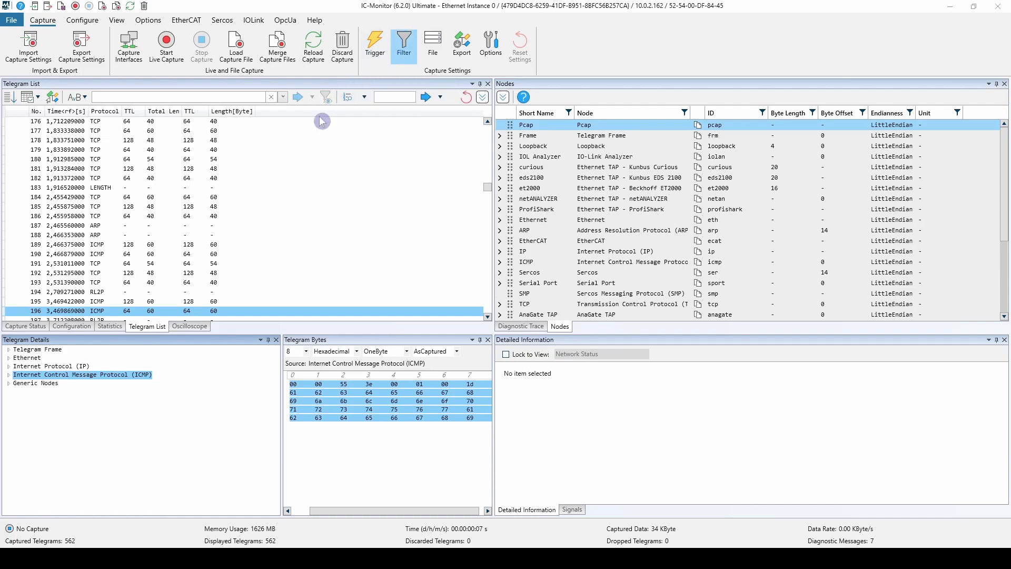
left_click(380, 167)
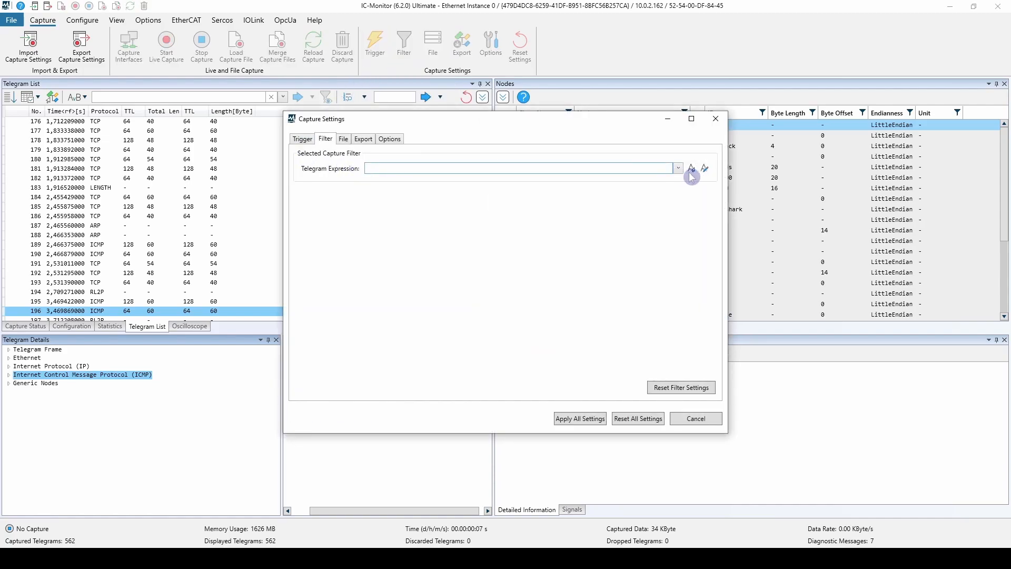
left_click(705, 168)
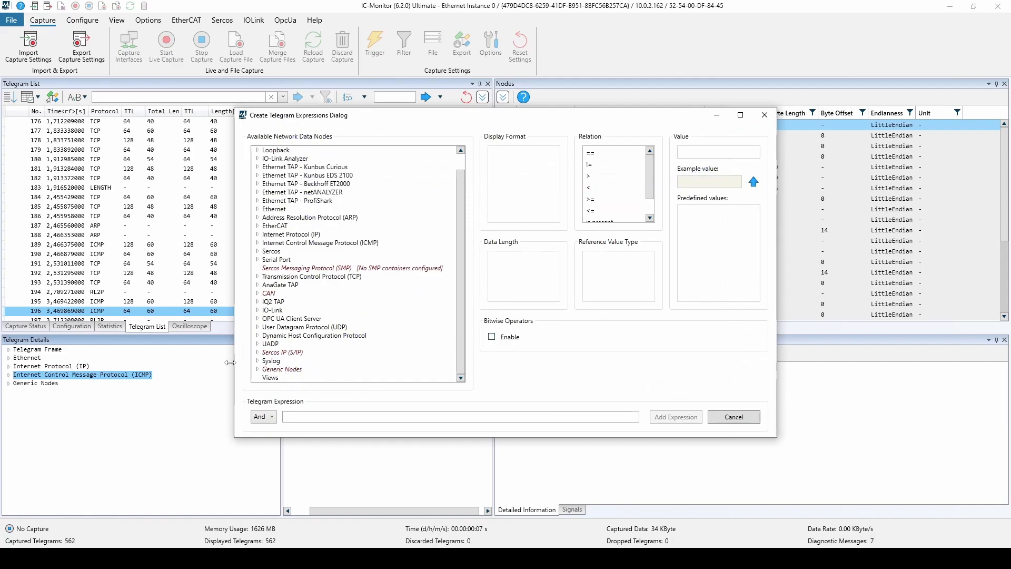
left_click(258, 369)
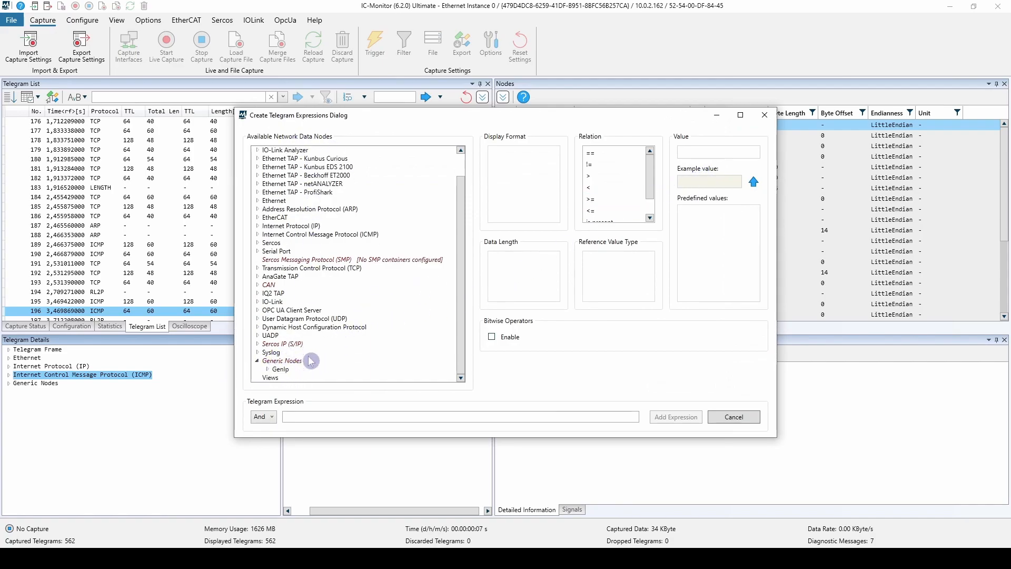
double_click(277, 369)
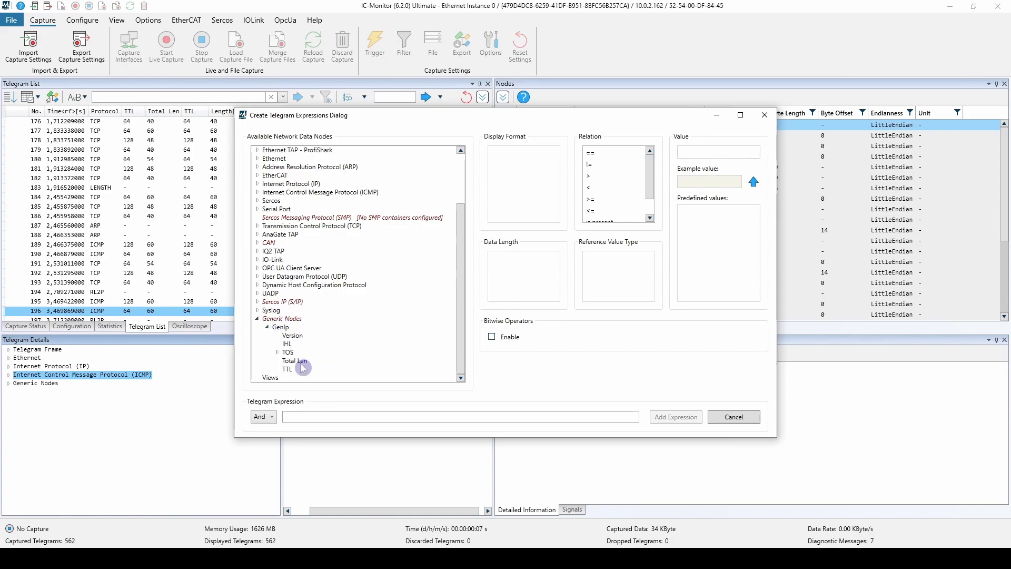
left_click(289, 369)
left_click(287, 343)
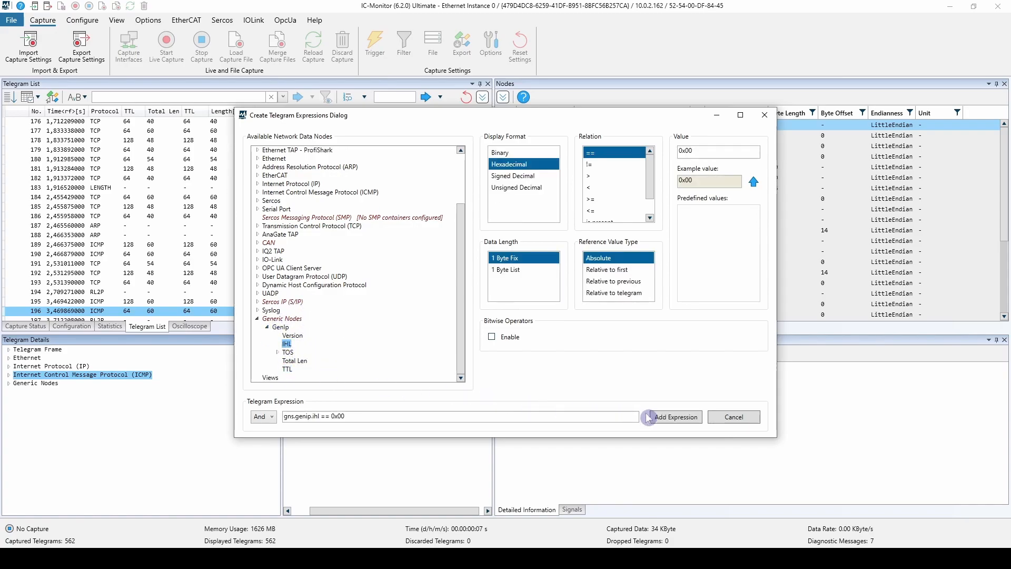
left_click(694, 421)
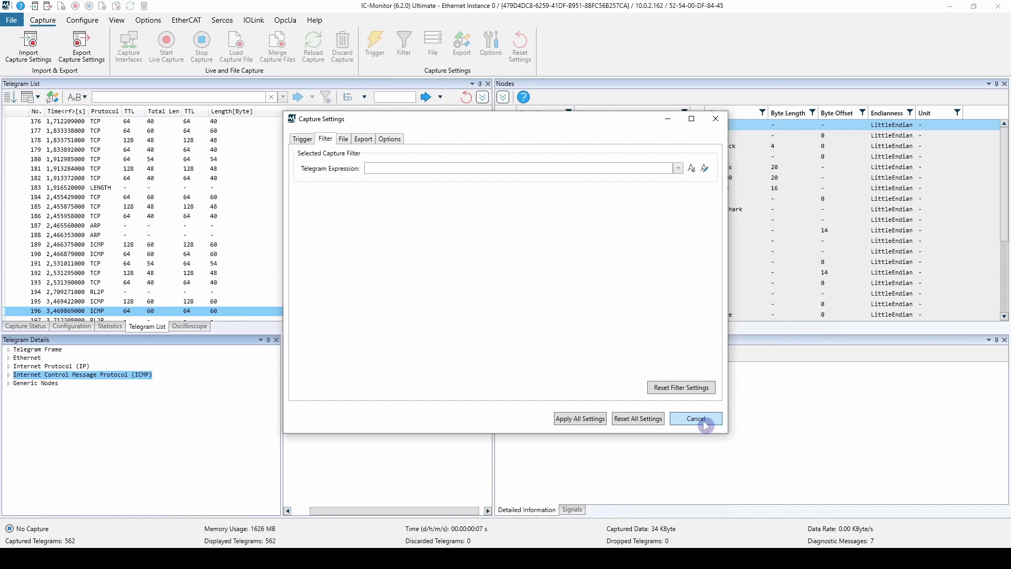
left_click(702, 420)
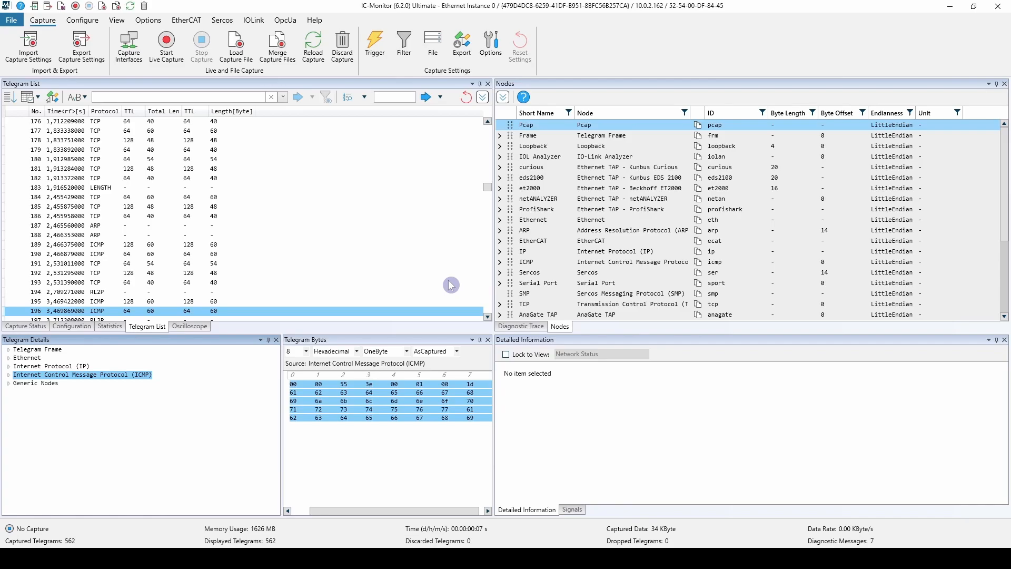
Step: Examine the export options of the active configuration, including the GenericNodesPlugin entry, and return to the main view
left_click(82, 22)
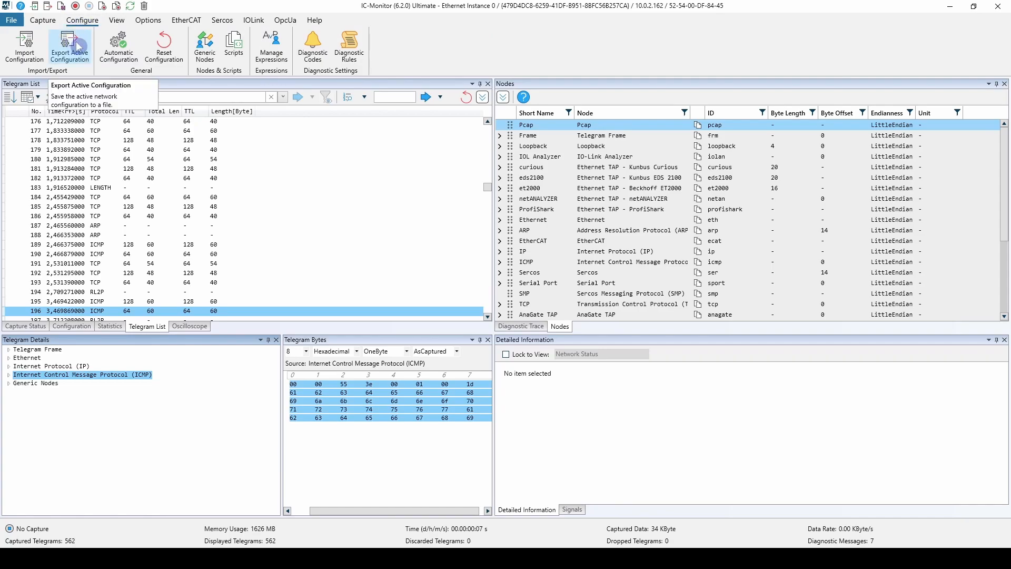
left_click(78, 46)
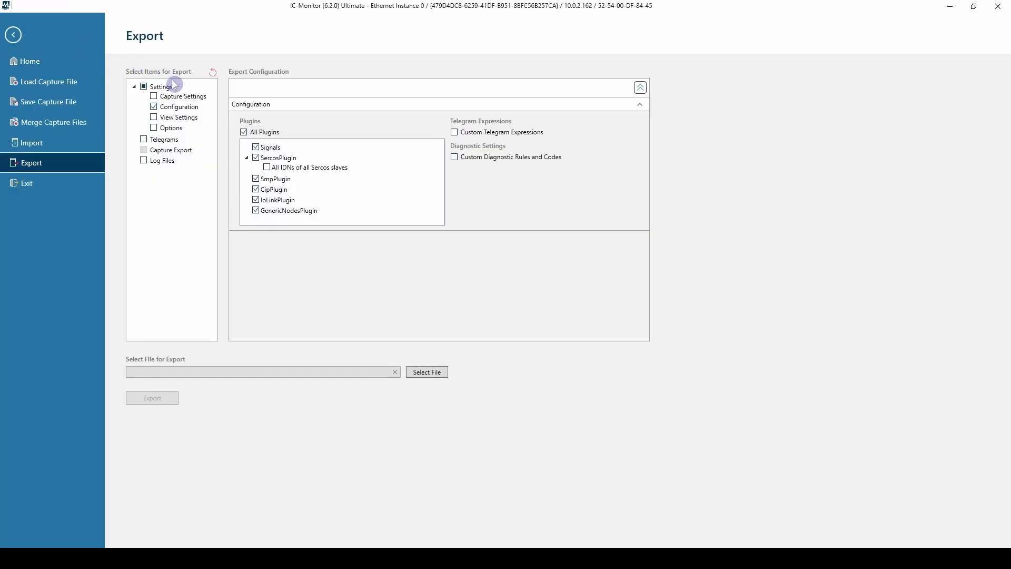
left_click(181, 109)
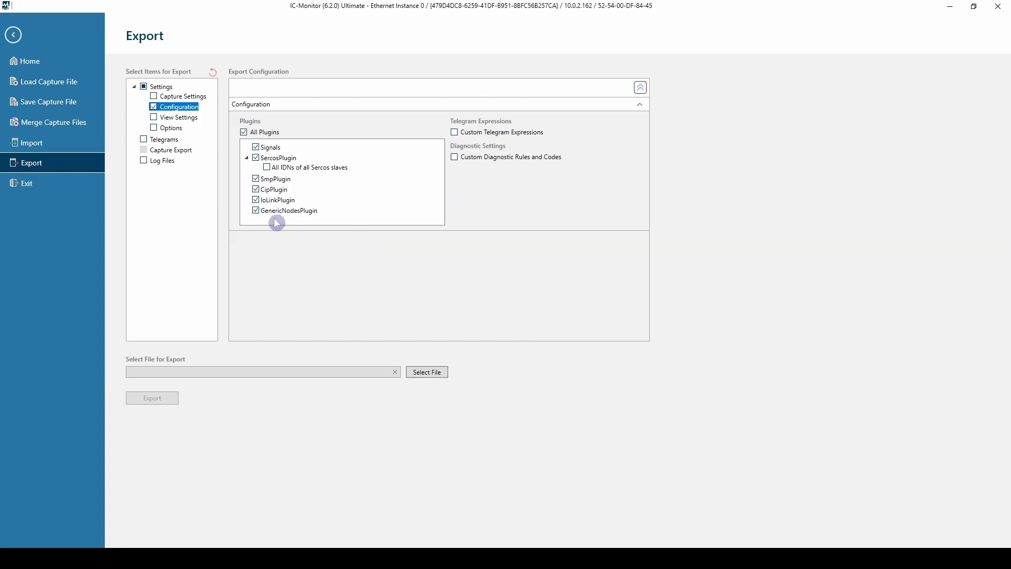
left_click(13, 35)
Step: Try adding telegrams, log files and further settings to the configuration export, and leave the export page without exporting
left_click(15, 22)
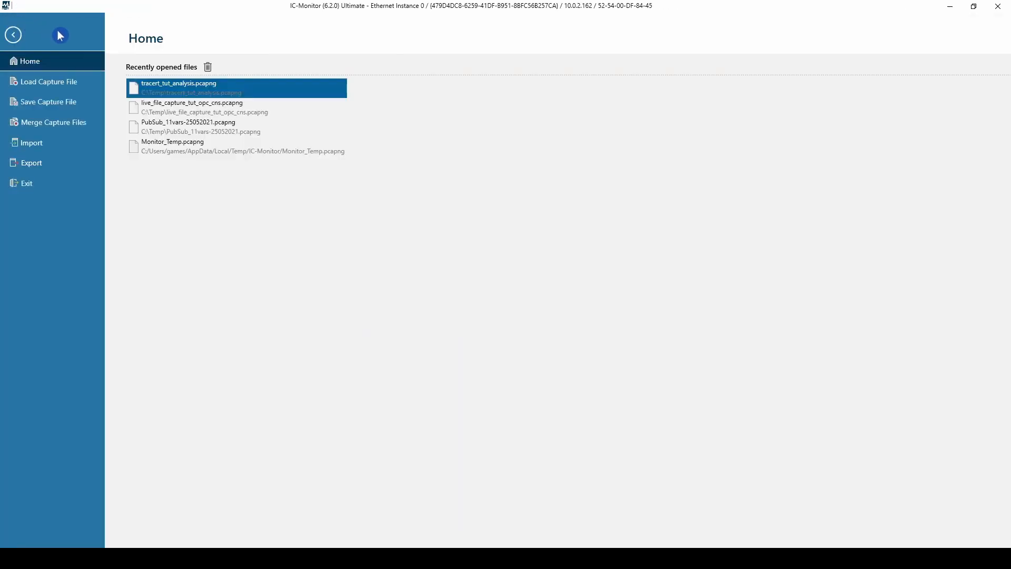
left_click(73, 172)
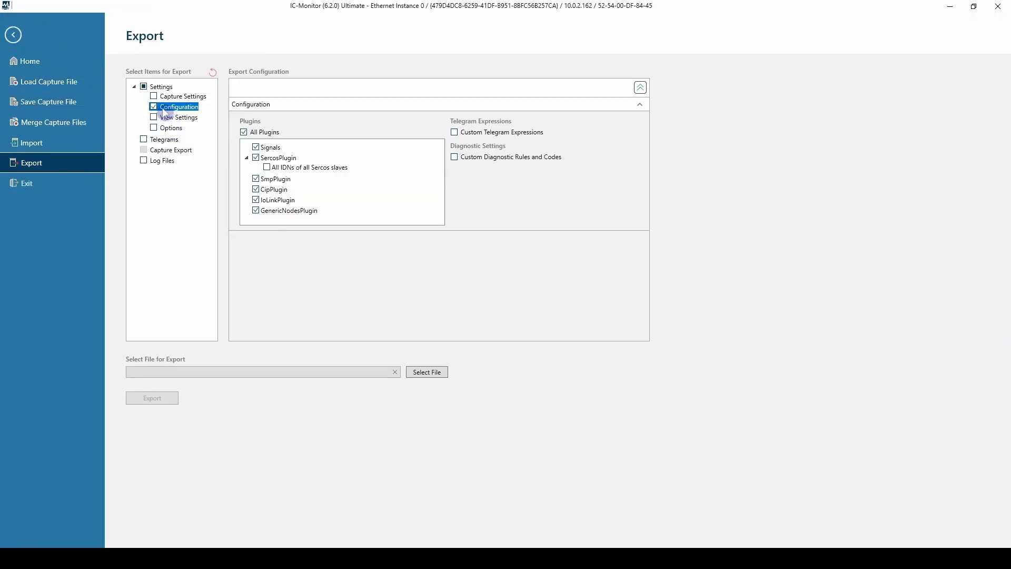
left_click(144, 140)
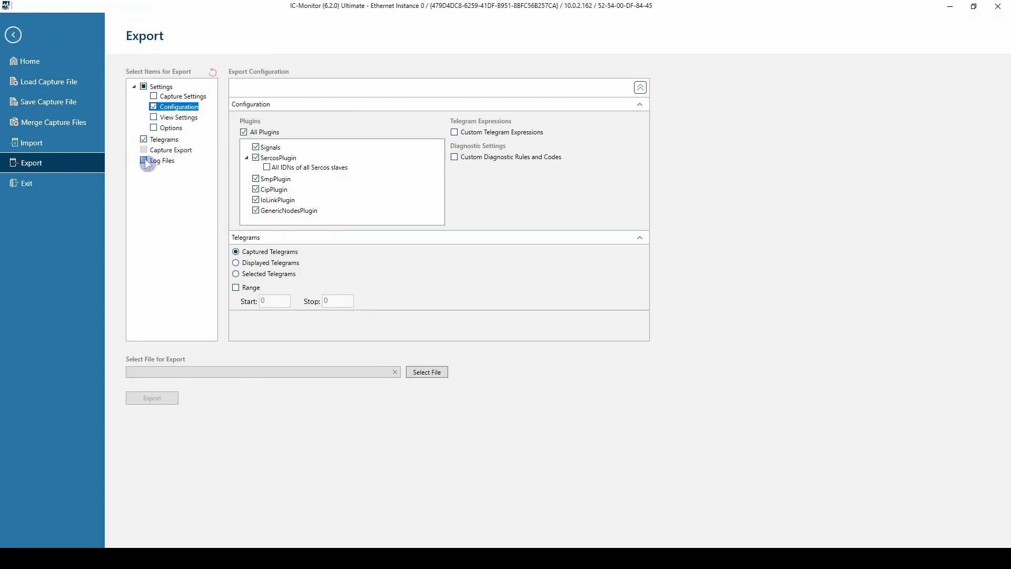
left_click(144, 161)
left_click(146, 163)
left_click(153, 128)
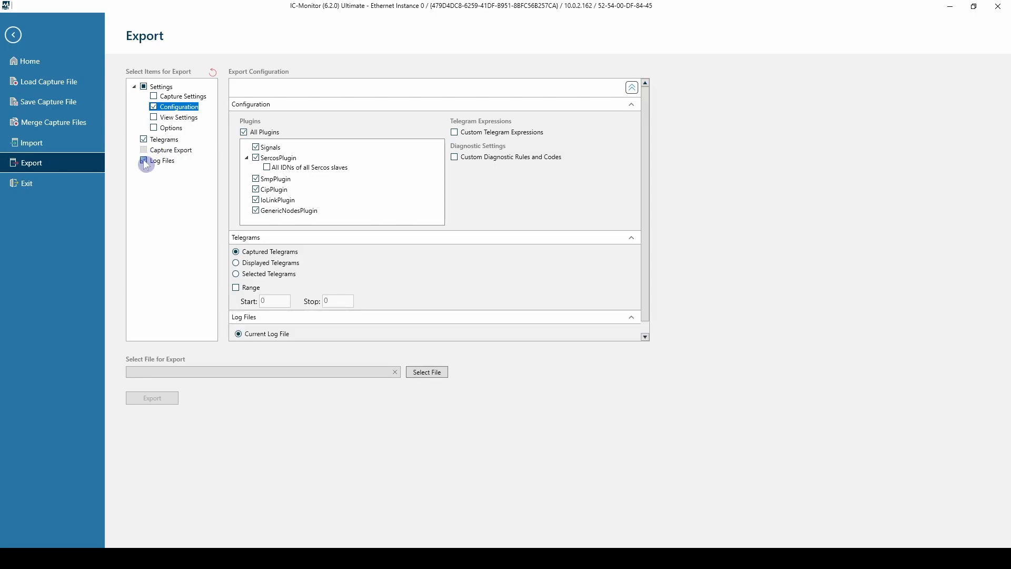
left_click(154, 117)
left_click(153, 97)
left_click(14, 36)
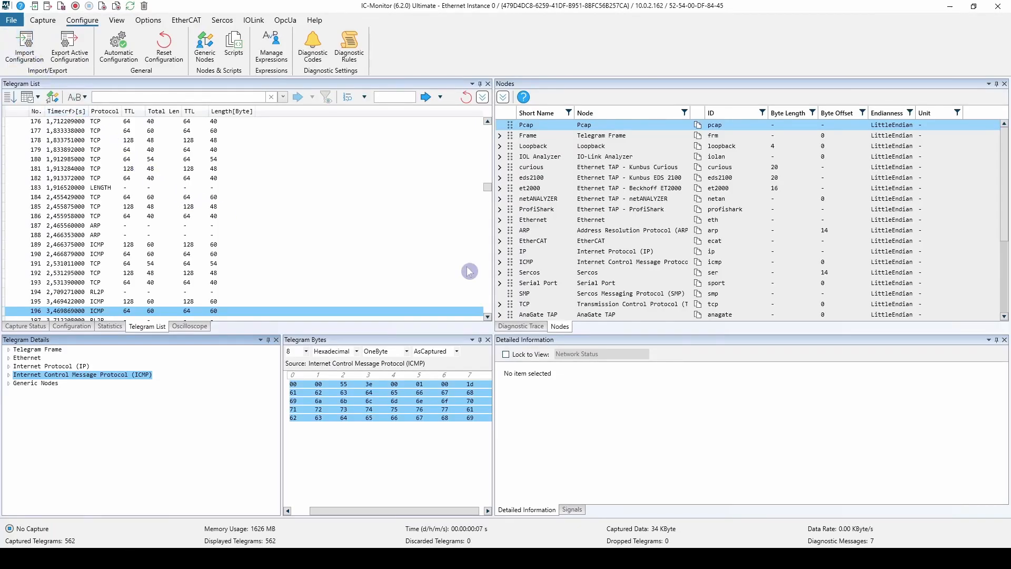
Step: View the configured generic nodes and close their configuration without changes
left_click(208, 51)
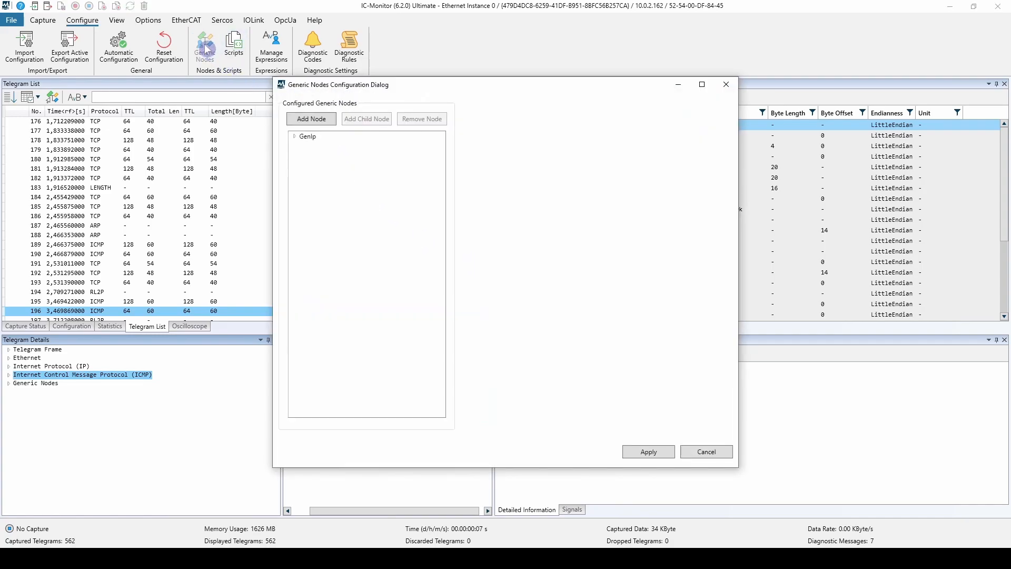
key("Escape")
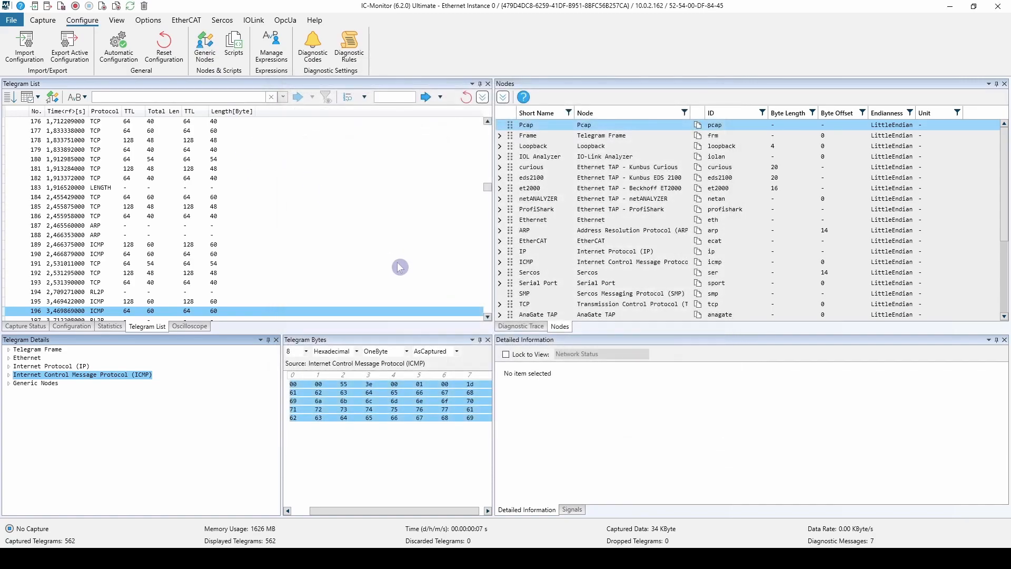